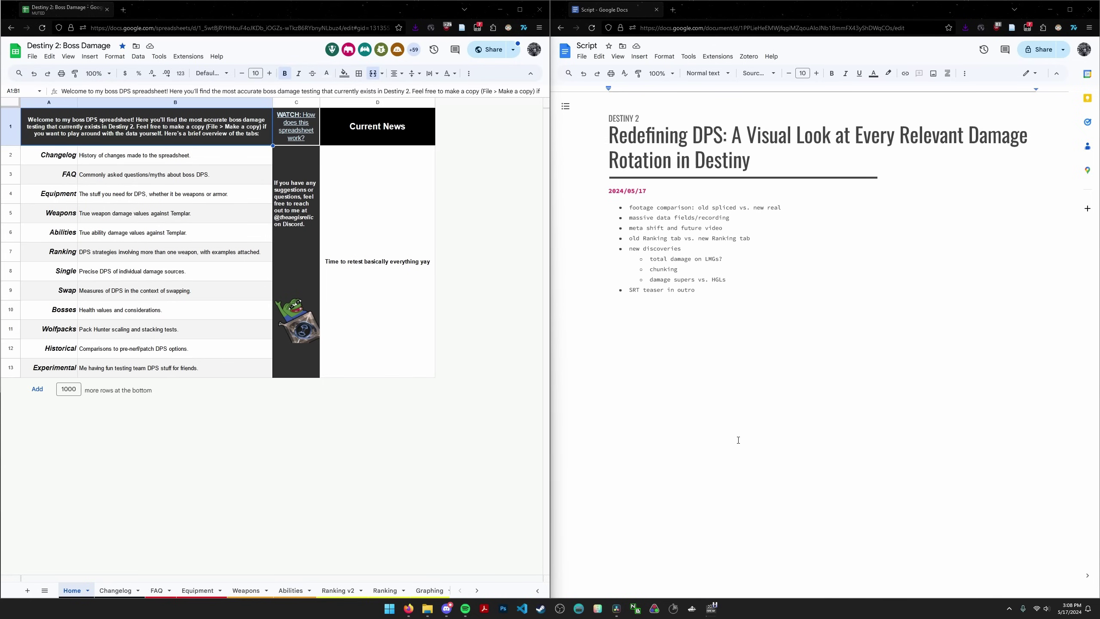
- Bring the Izanagi GL Apex Predator clip to the front in MPC-BE and play it, pausing and resuming along the way
click(711, 608)
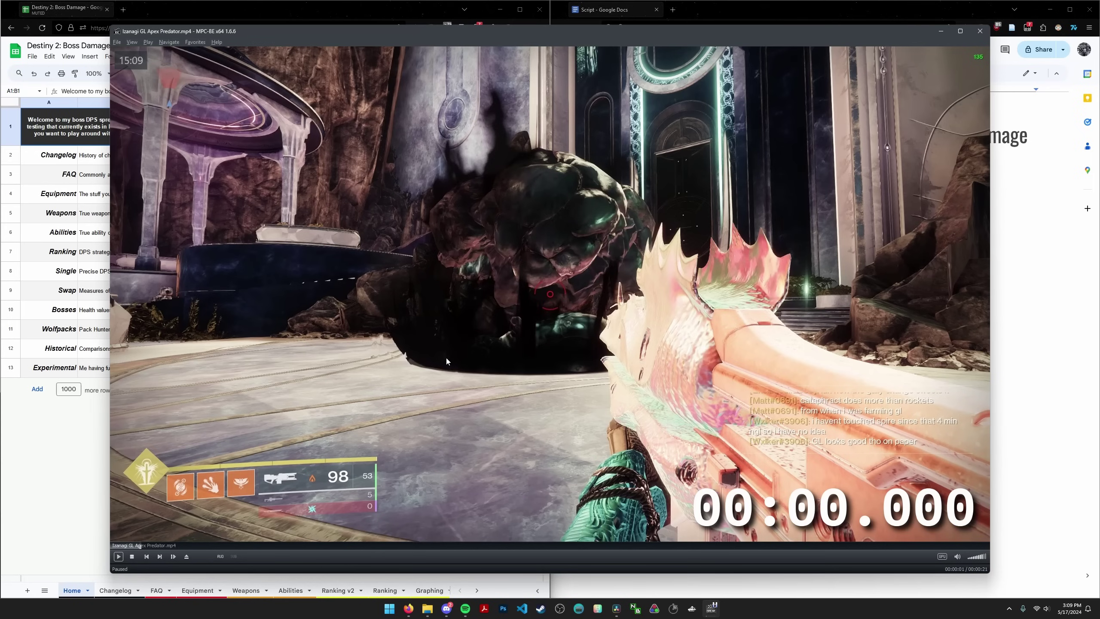
click(547, 290)
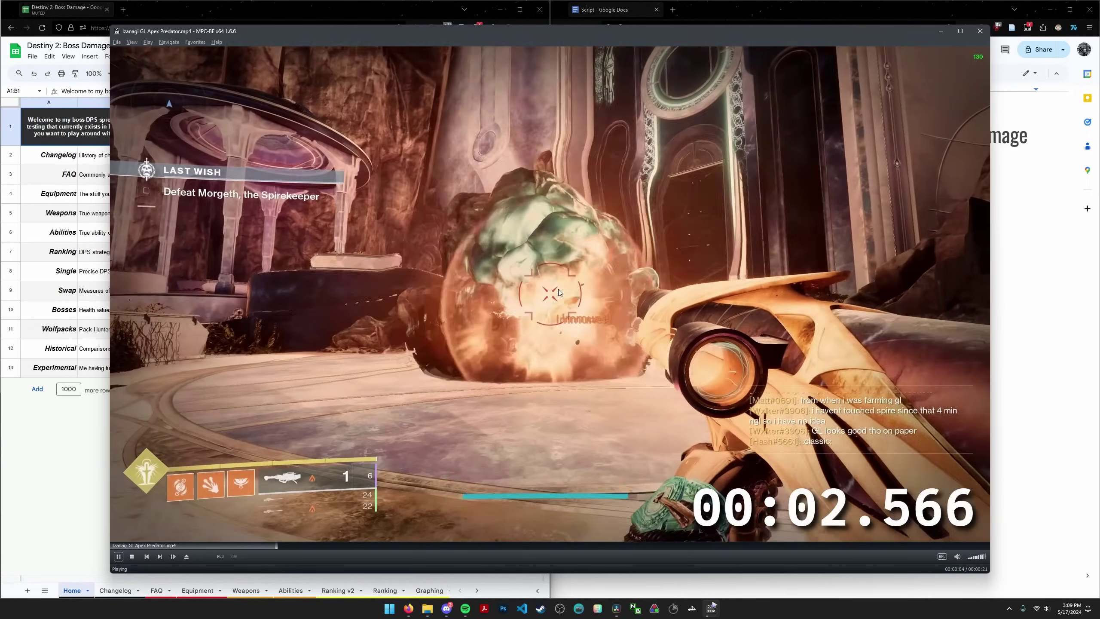
click(499, 293)
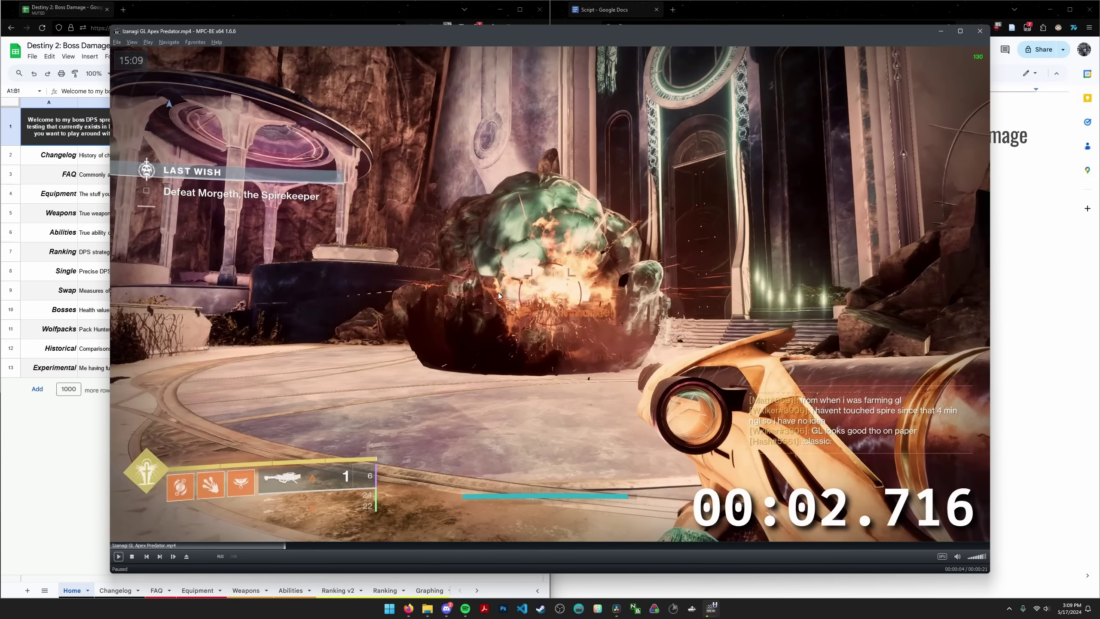
click(495, 216)
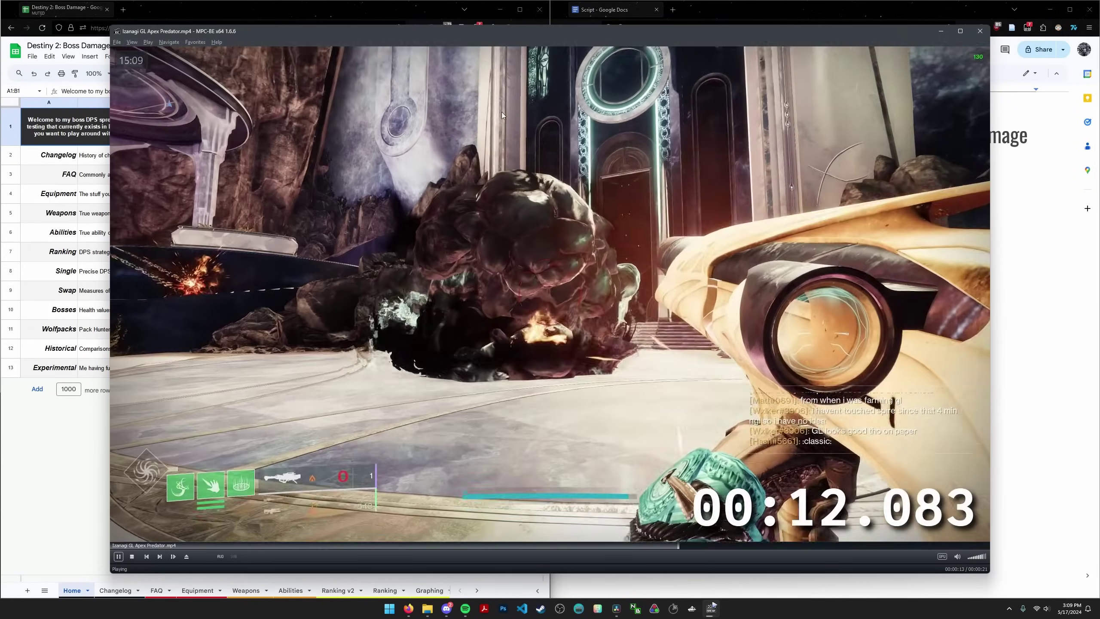
- Pause the Izanagi GL Apex Predator clip at 00:12.550
click(479, 245)
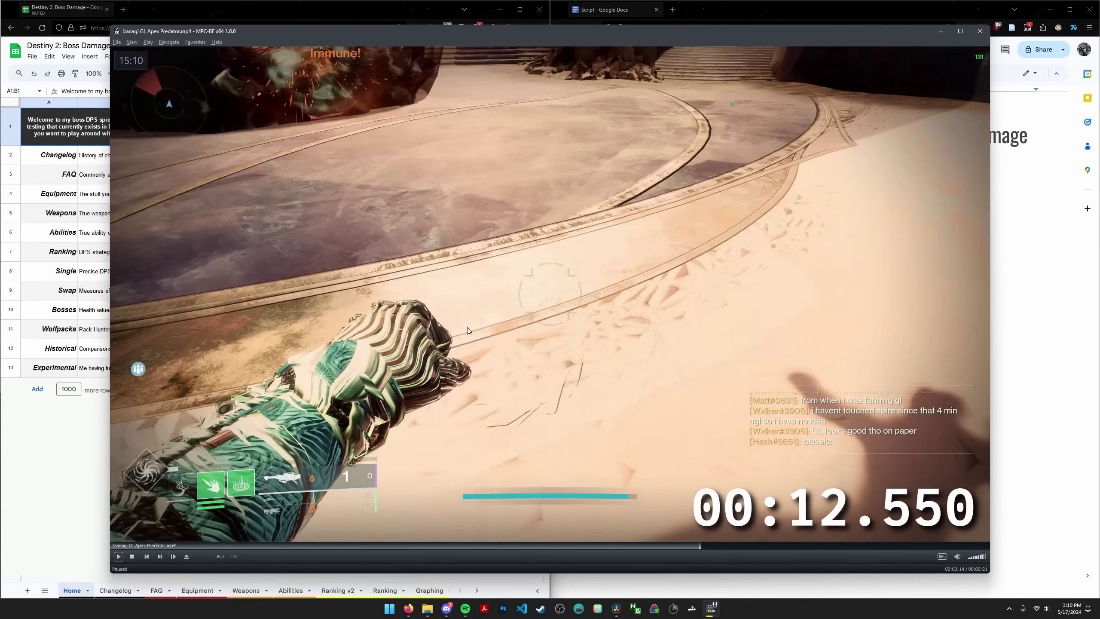
- Close MPC-BE and open the Testing › Rotations › New folder of 41 clips in File Explorer
click(980, 31)
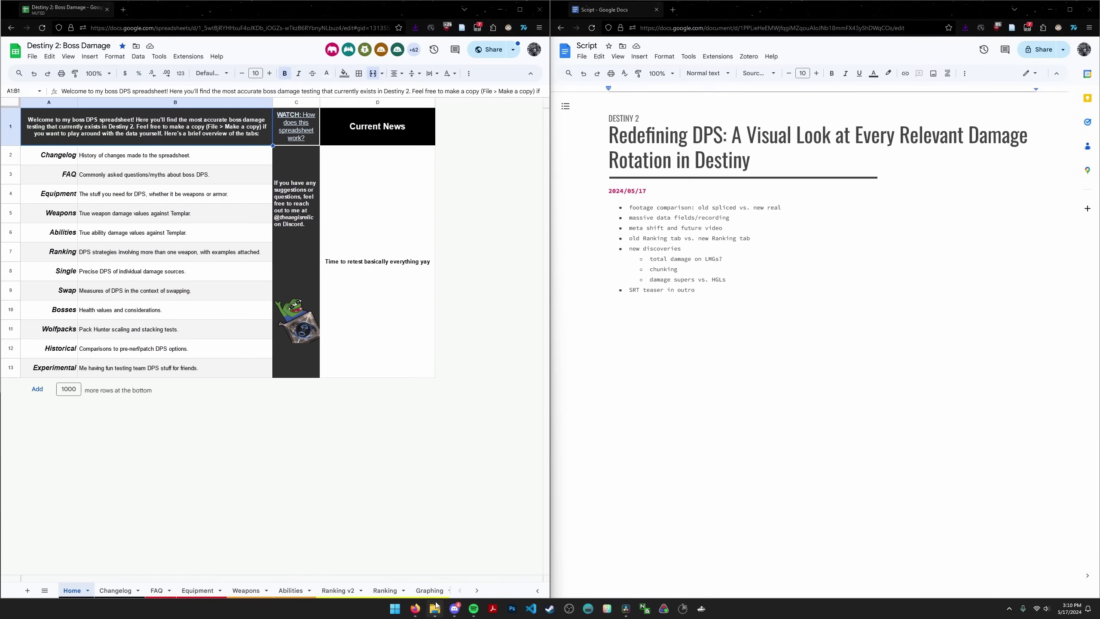
click(436, 609)
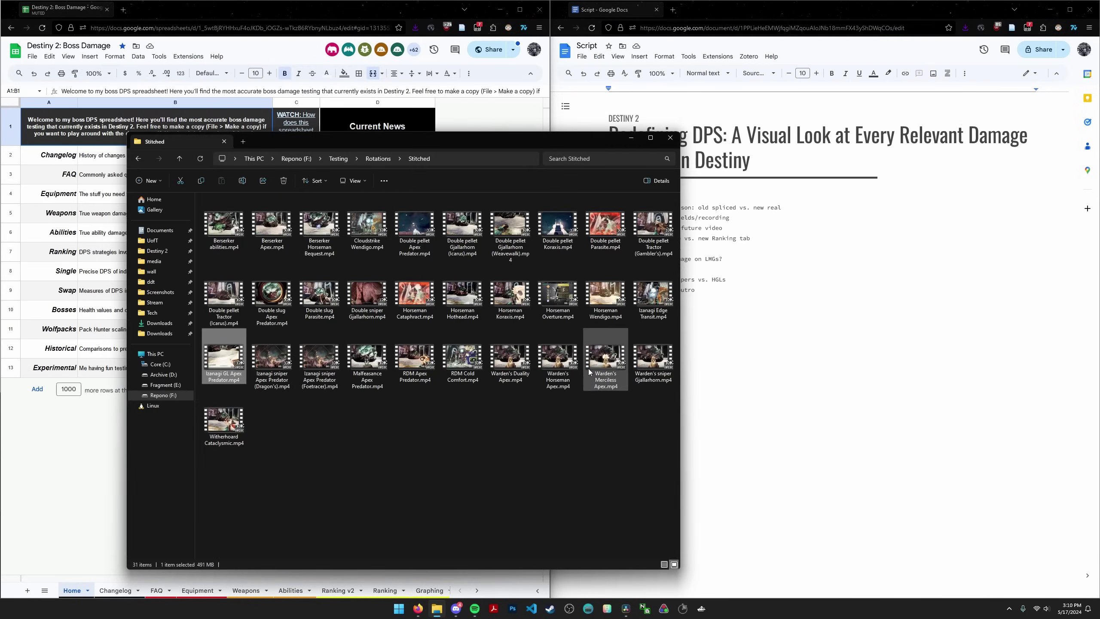
click(383, 158)
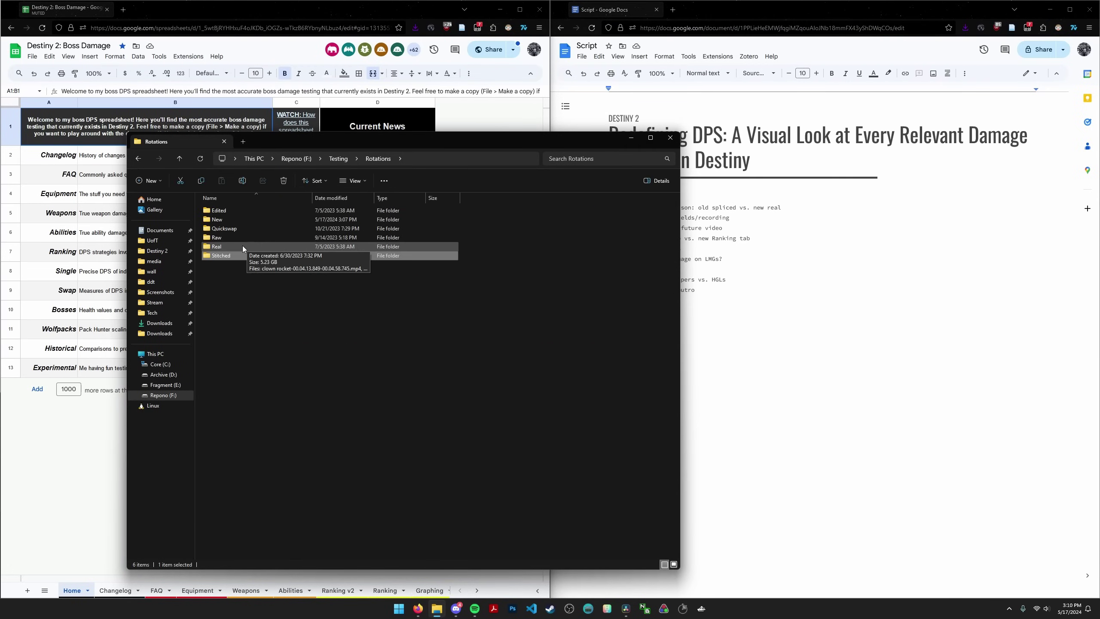
double_click(246, 221)
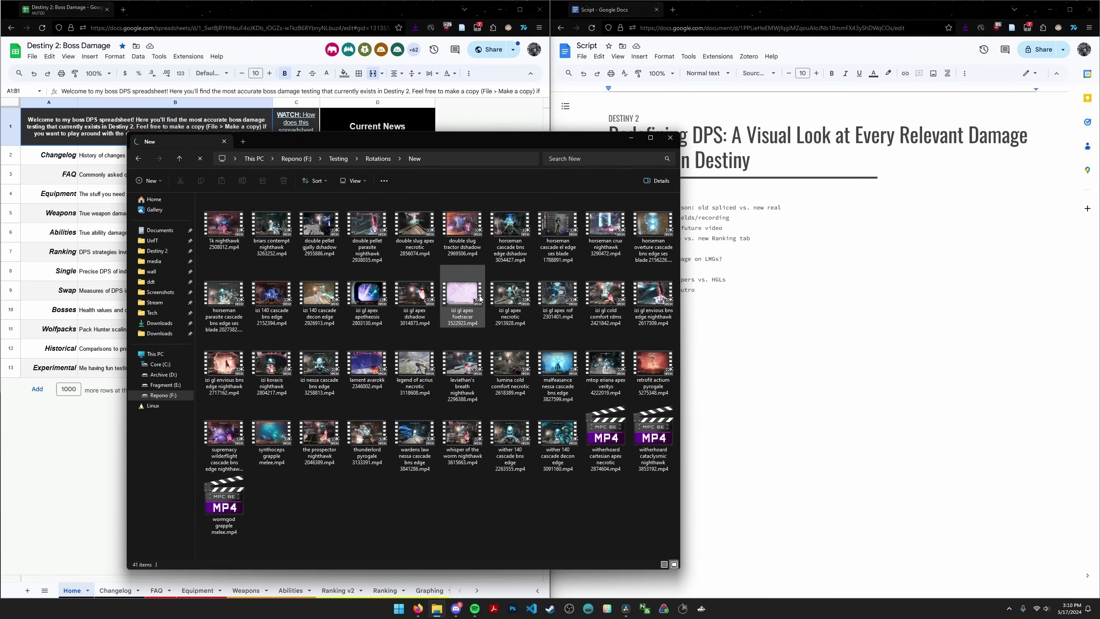
- Open izi gl apex necrotic 2913928.mp4 in MPC-BE and mute its audio
click(500, 299)
double_click(500, 300)
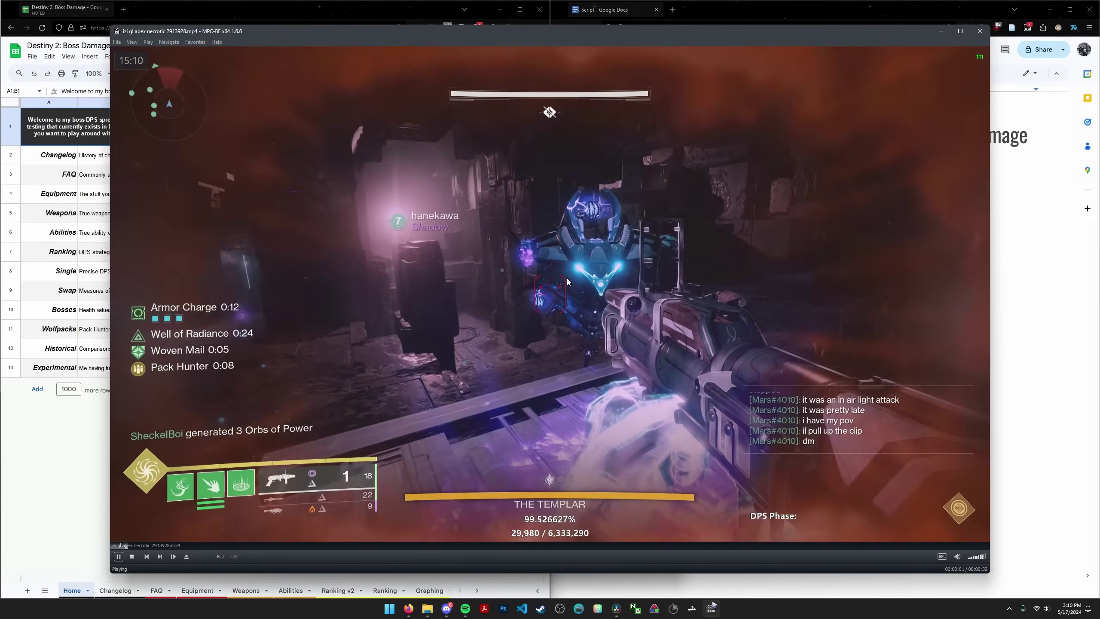
click(558, 291)
click(957, 557)
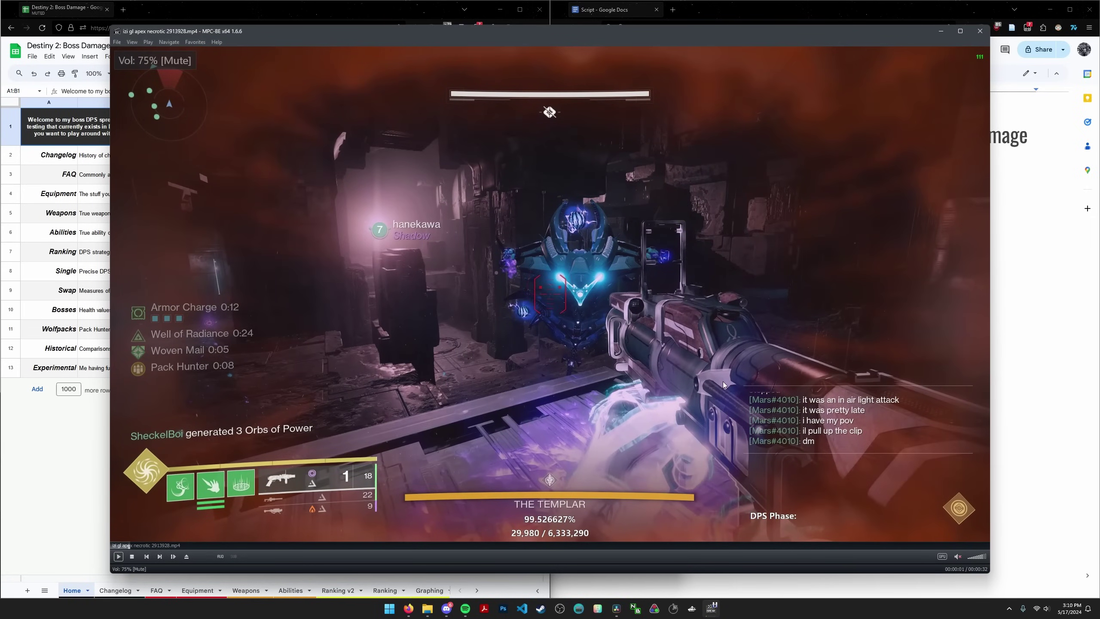
- Watch the necrotic Templar clip, pausing and resuming playback a few times
click(717, 381)
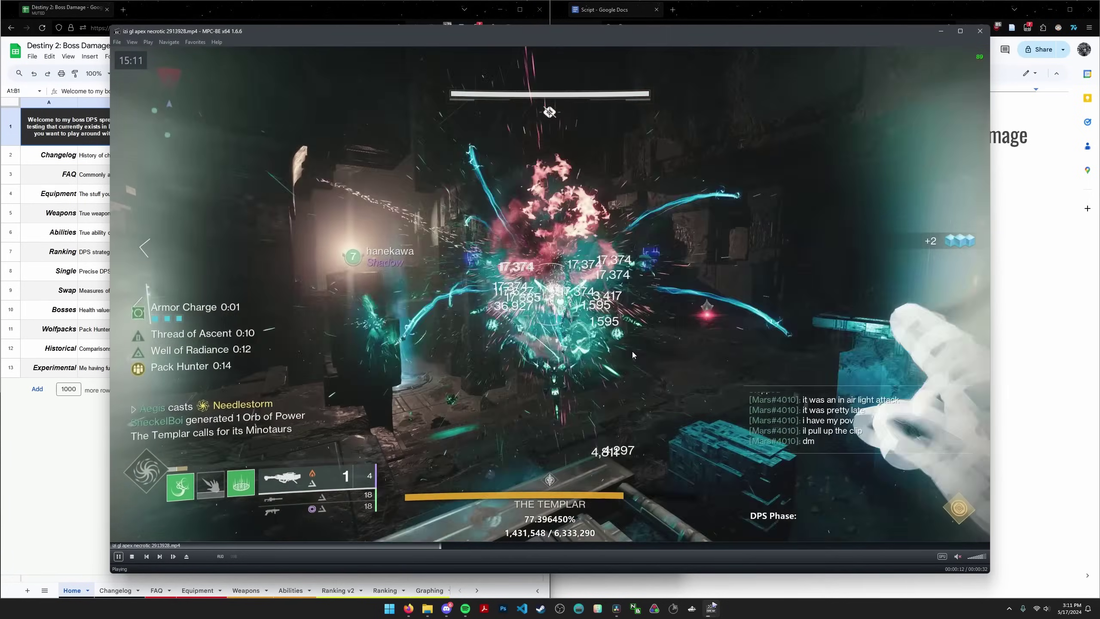
key(space)
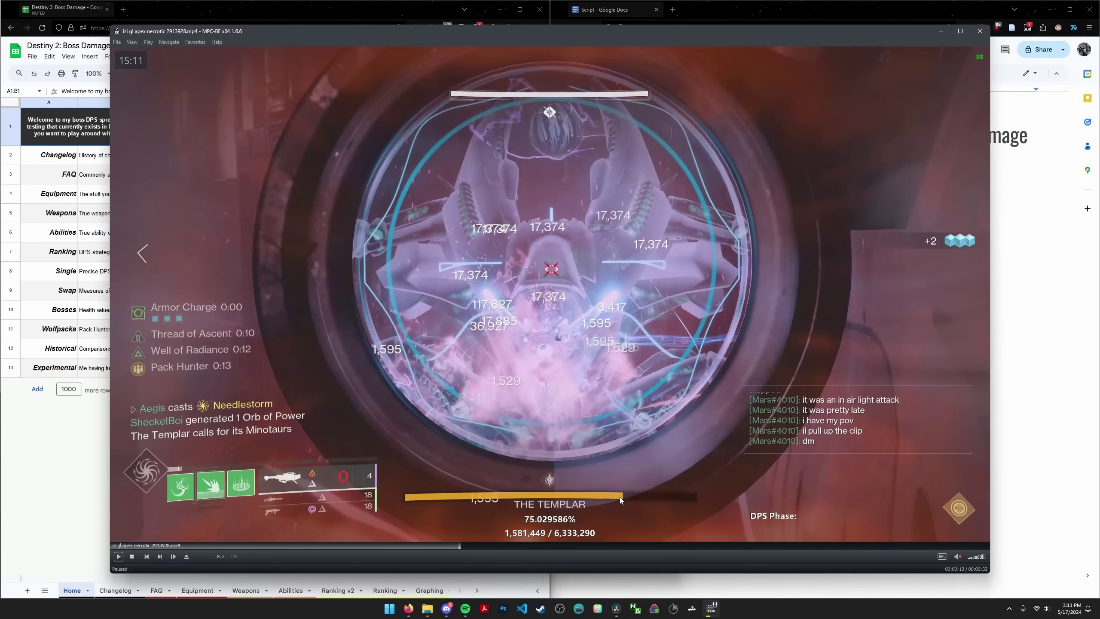
click(593, 454)
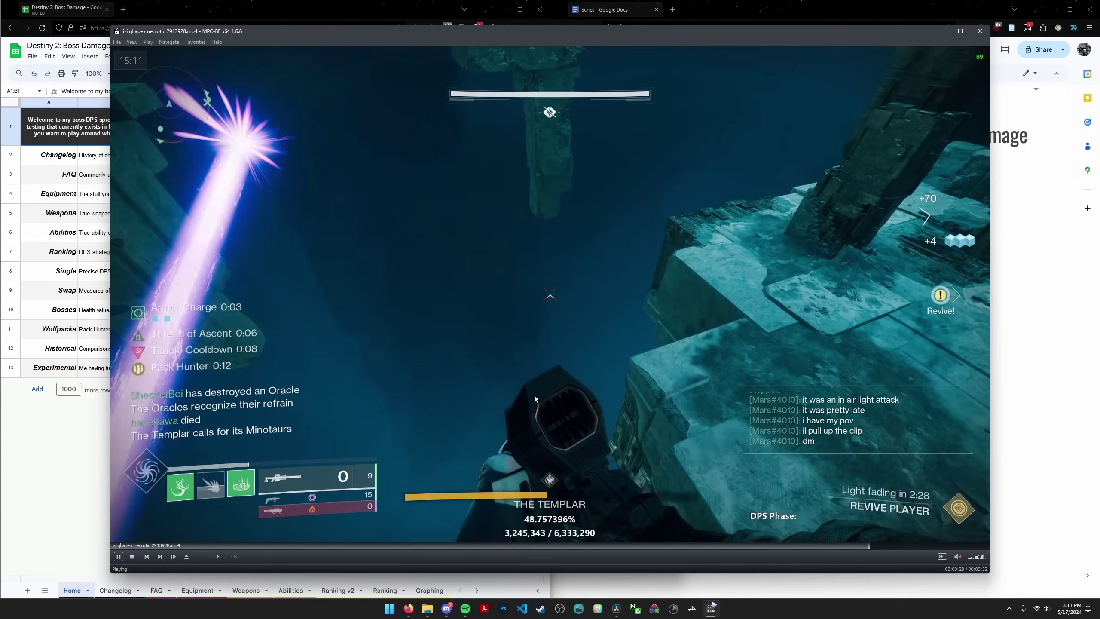
click(515, 399)
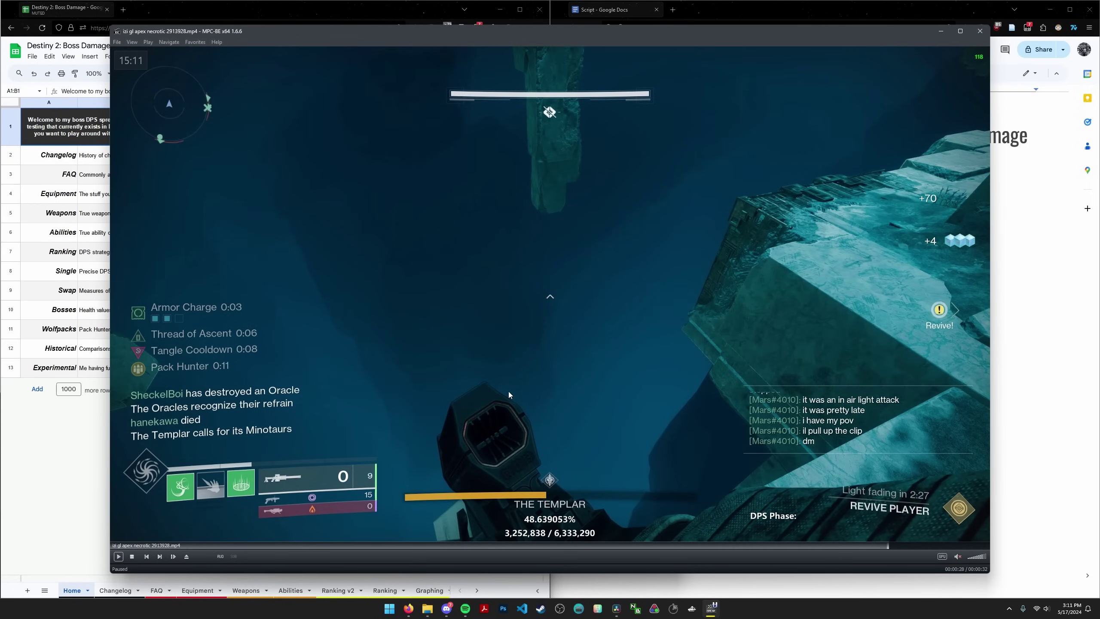
click(434, 380)
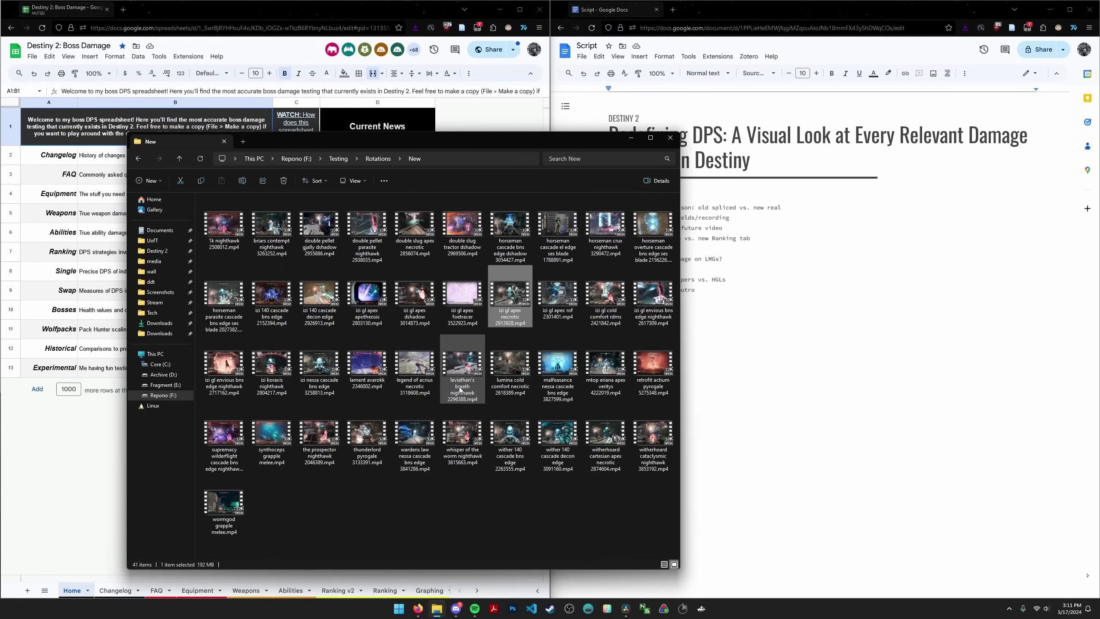
- Close the New folder, open the Ranking v2 sheet and check each weapon name's video link
click(671, 138)
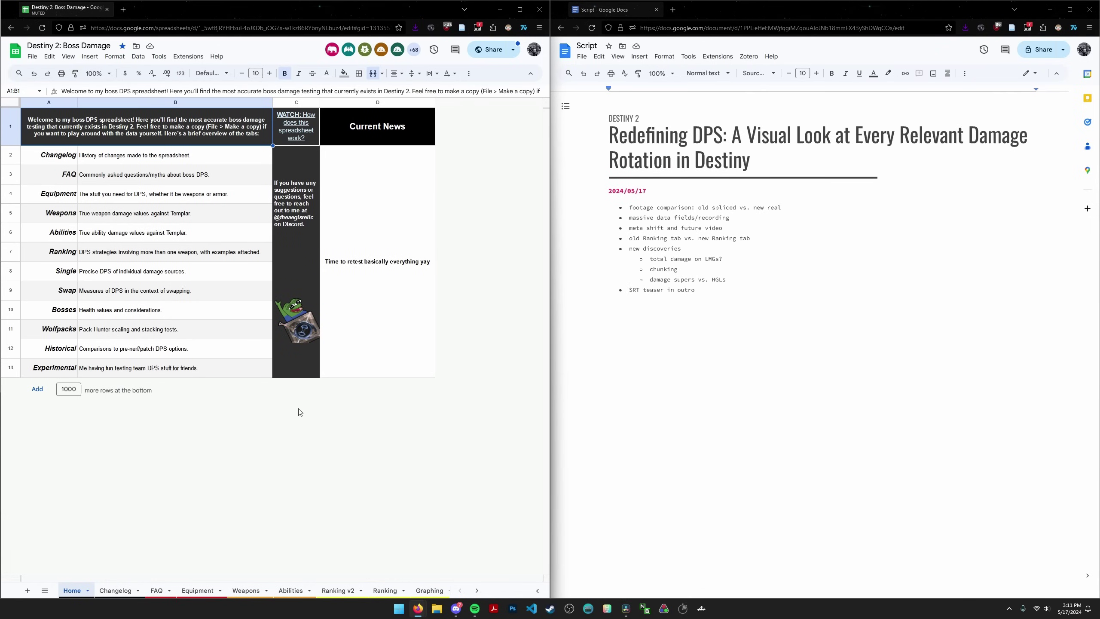
right_click(337, 591)
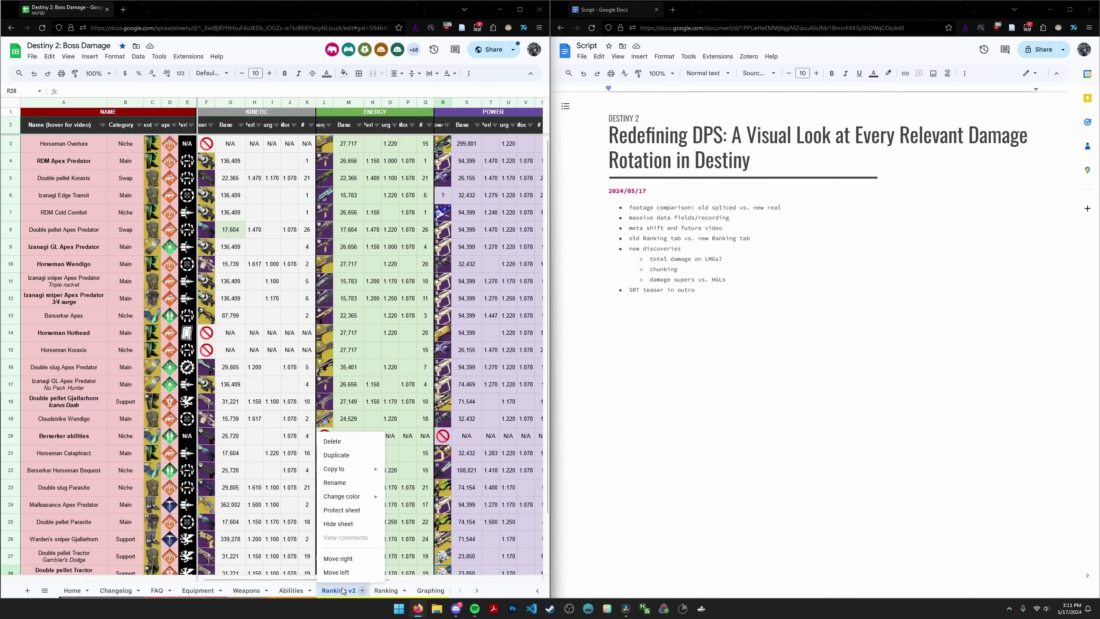
click(249, 270)
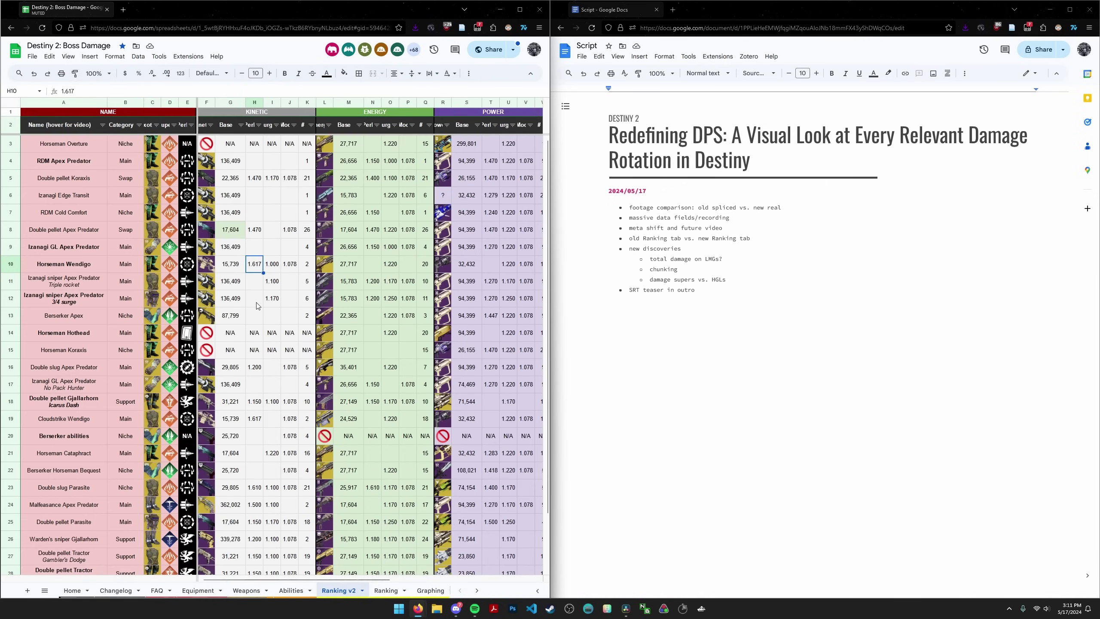
click(64, 161)
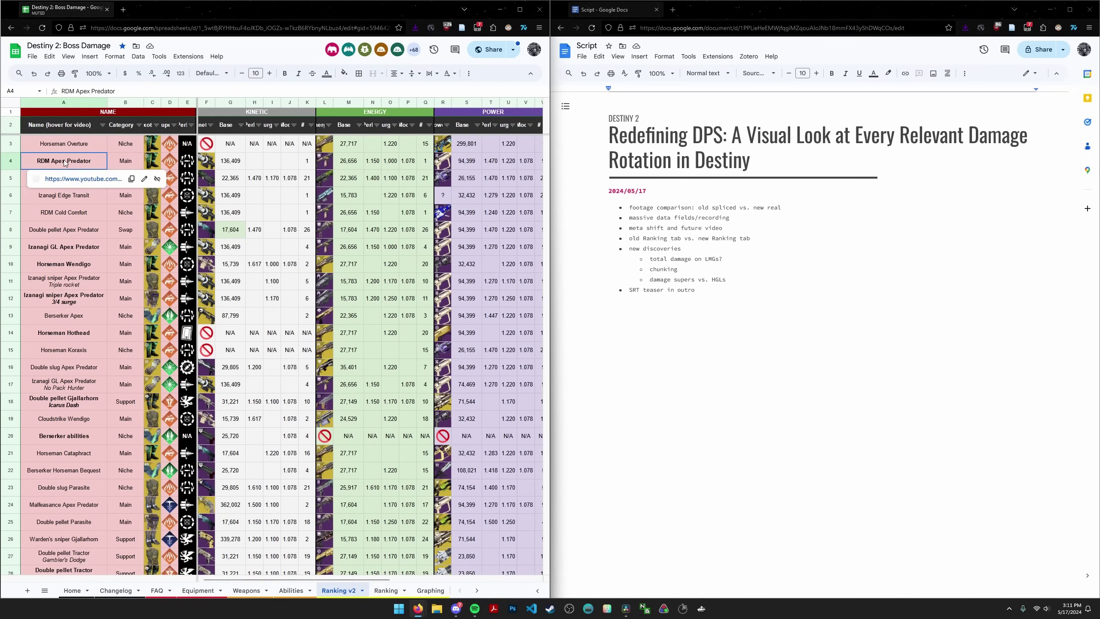
click(61, 212)
click(62, 248)
click(65, 298)
click(68, 349)
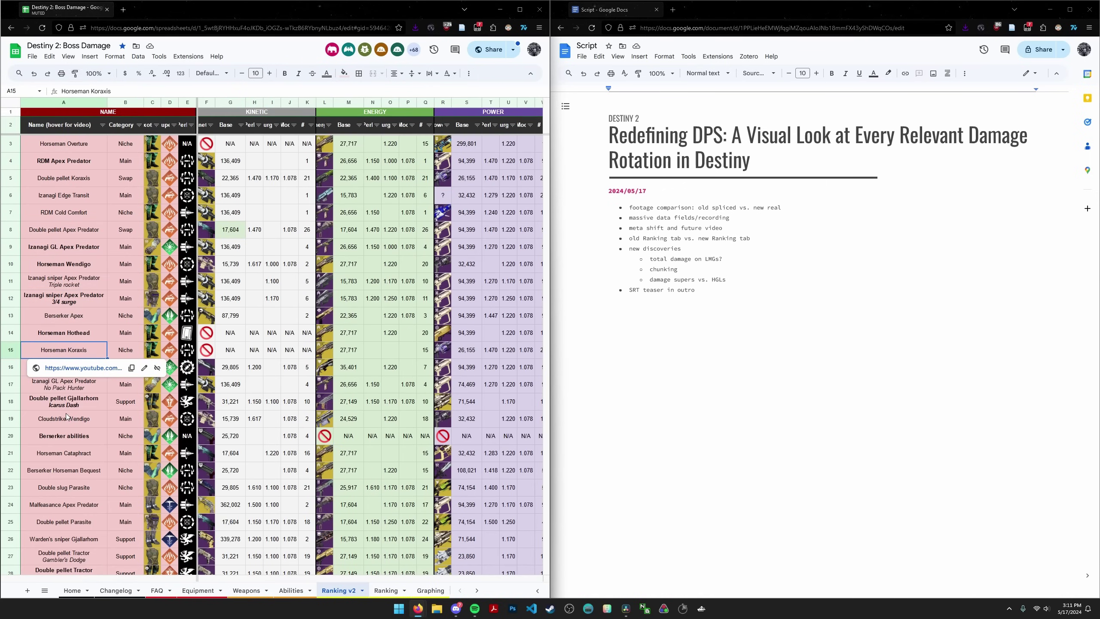
click(66, 415)
click(64, 484)
click(65, 349)
- Select the Horseman Koraxis to Gjallarhorn rows, then read the sums of columns Z and Y
drag(64, 401, 152, 349)
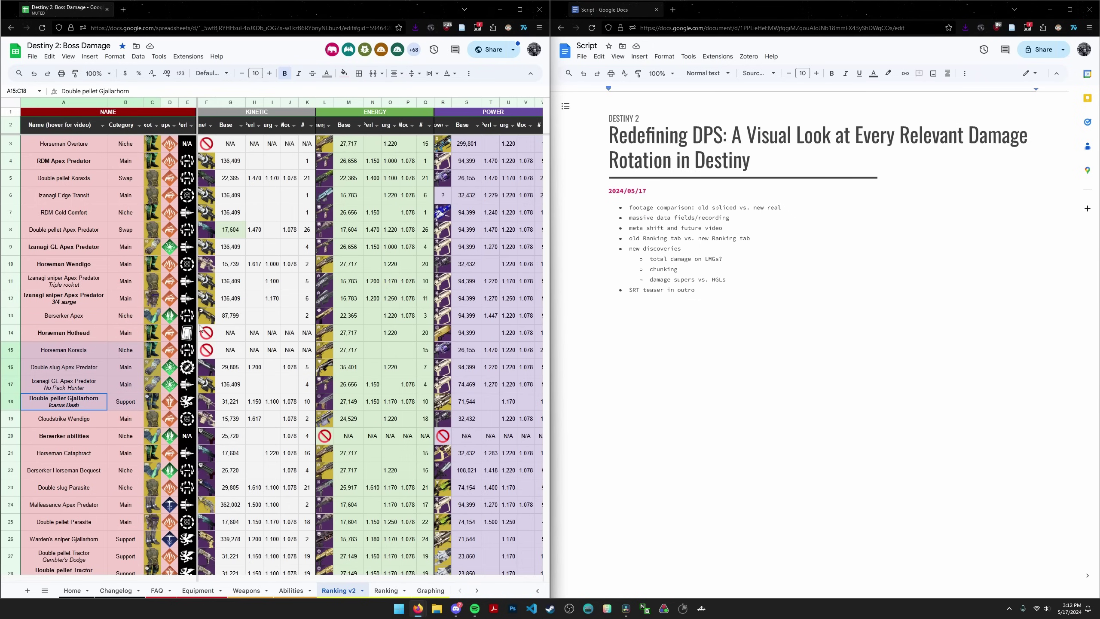
click(255, 195)
scroll(382, 151, right, 5)
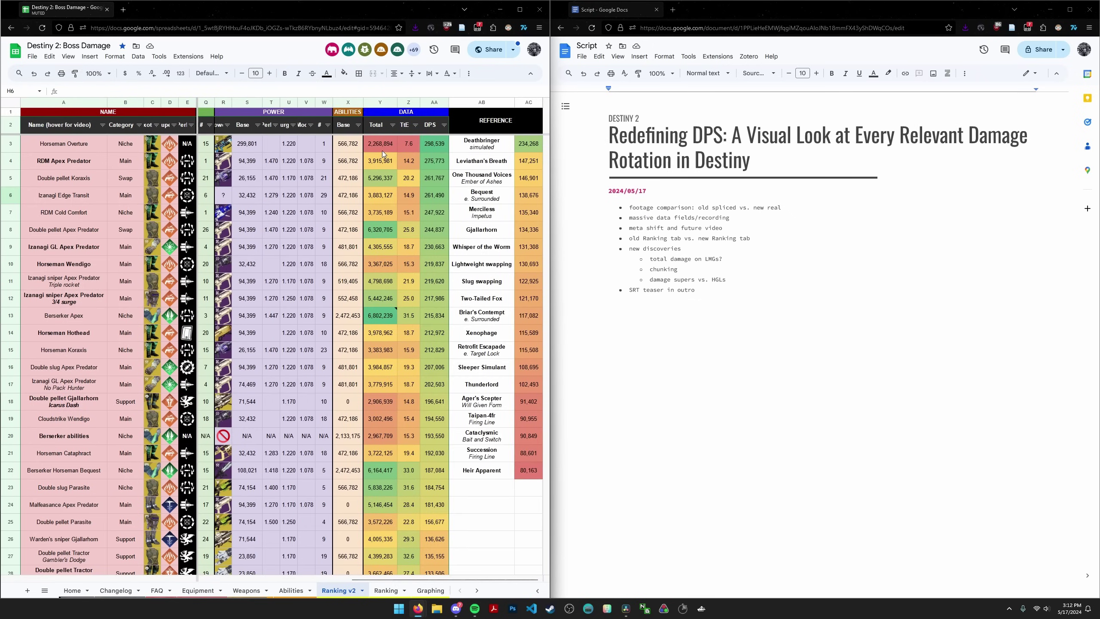
drag(382, 150, 420, 230)
drag(400, 147, 414, 572)
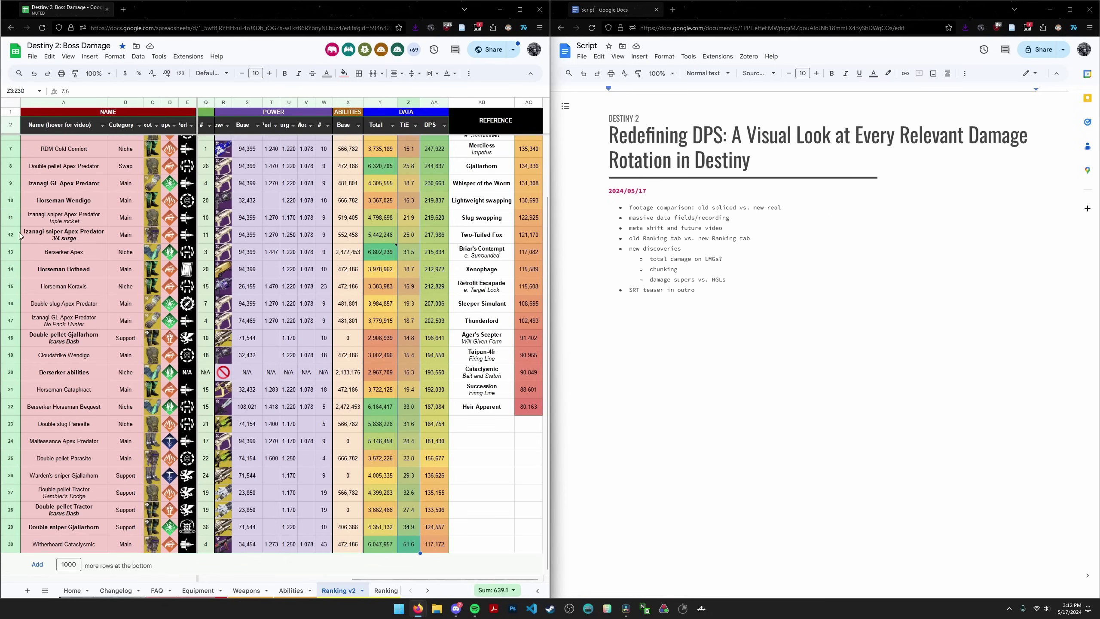
scroll(415, 266, up, 2)
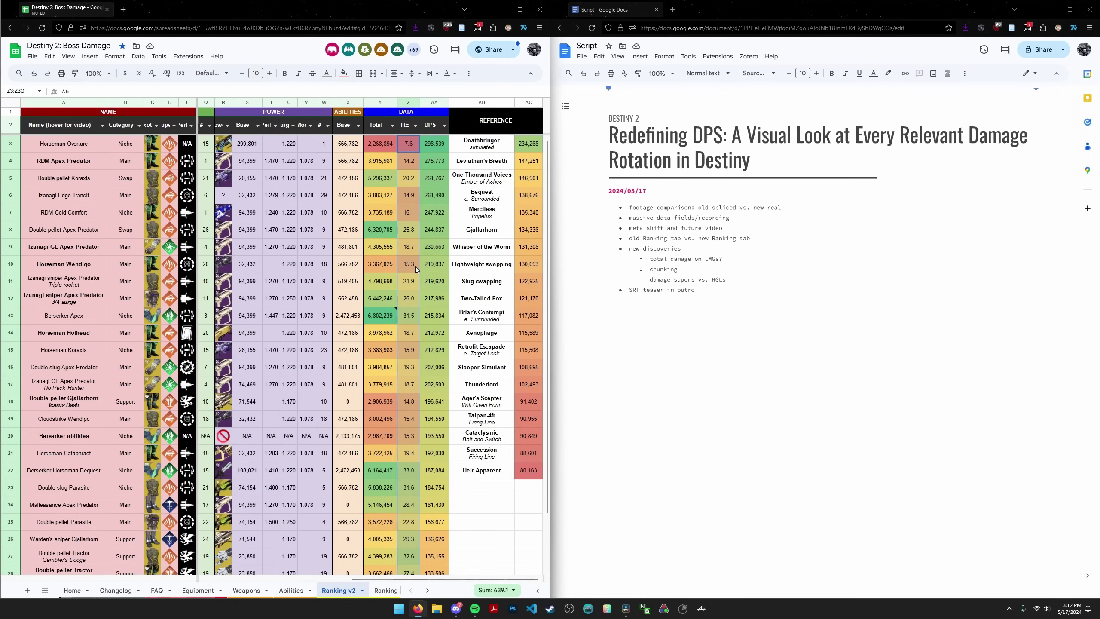
drag(380, 143, 385, 418)
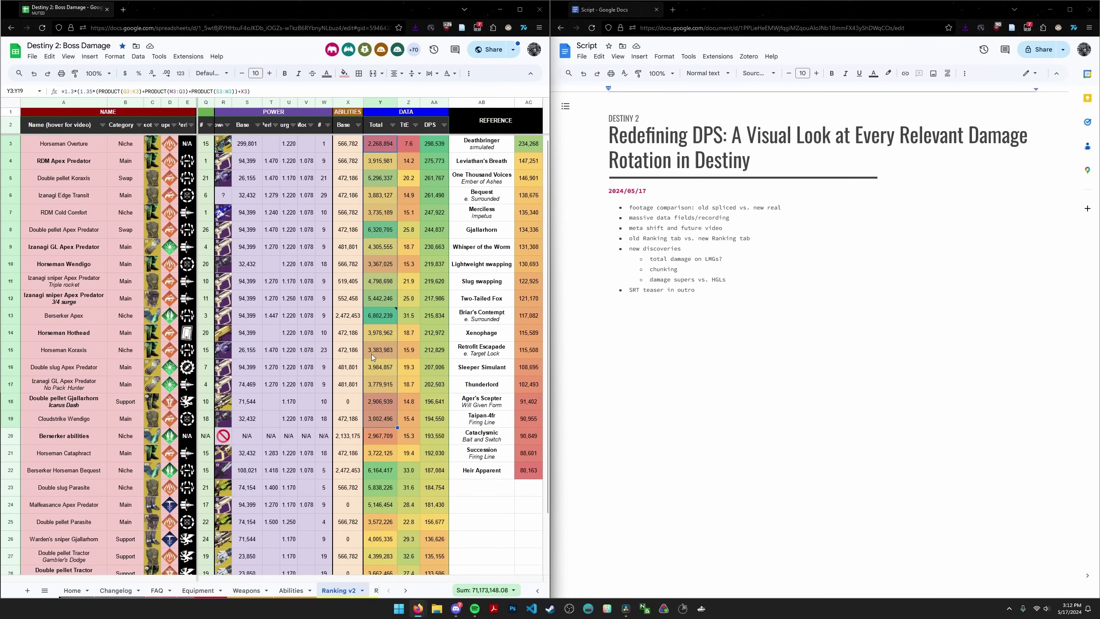
- Inspect the DPS formula in cell AA10, then bring up the Ranking v2 tab's options
scroll(360, 312, left, 3)
scroll(211, 177, left, 3)
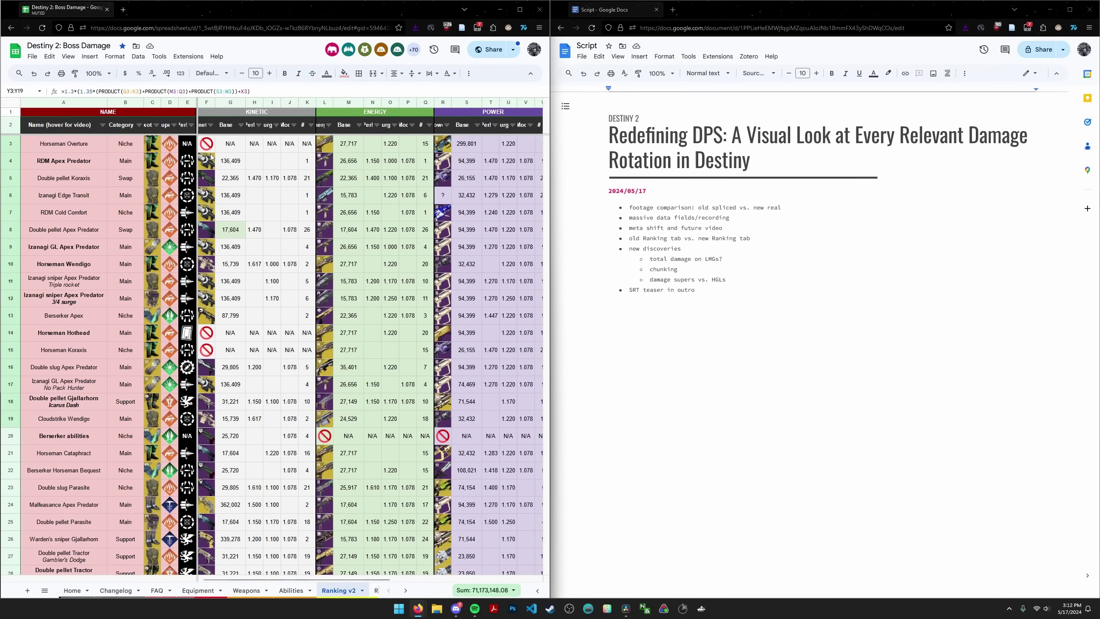
drag(210, 150, 354, 352)
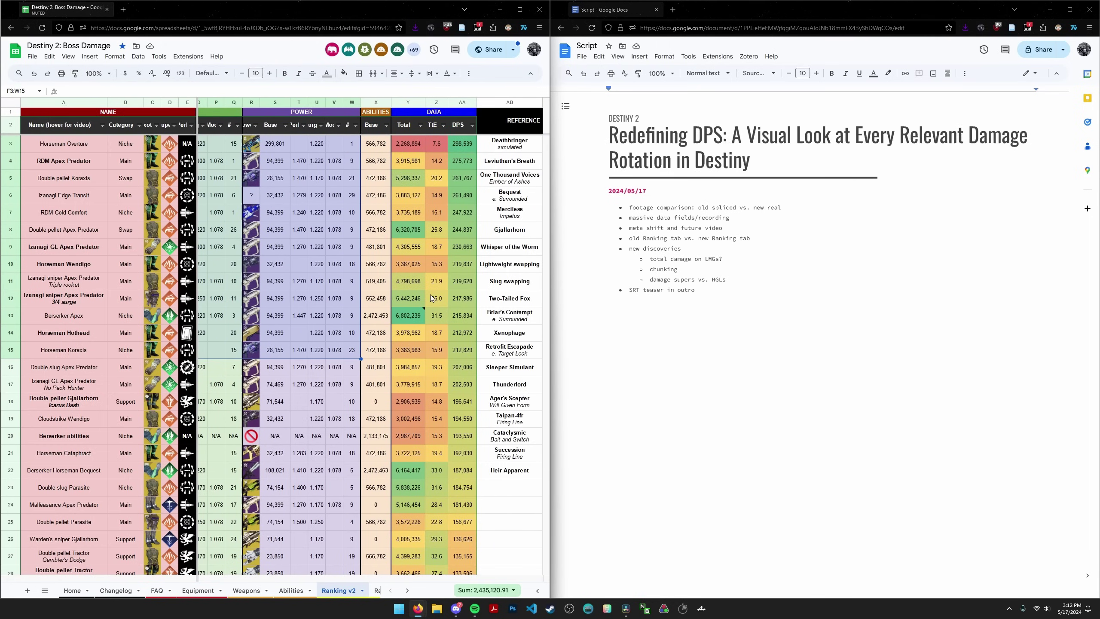
click(465, 263)
scroll(428, 300, left, 5)
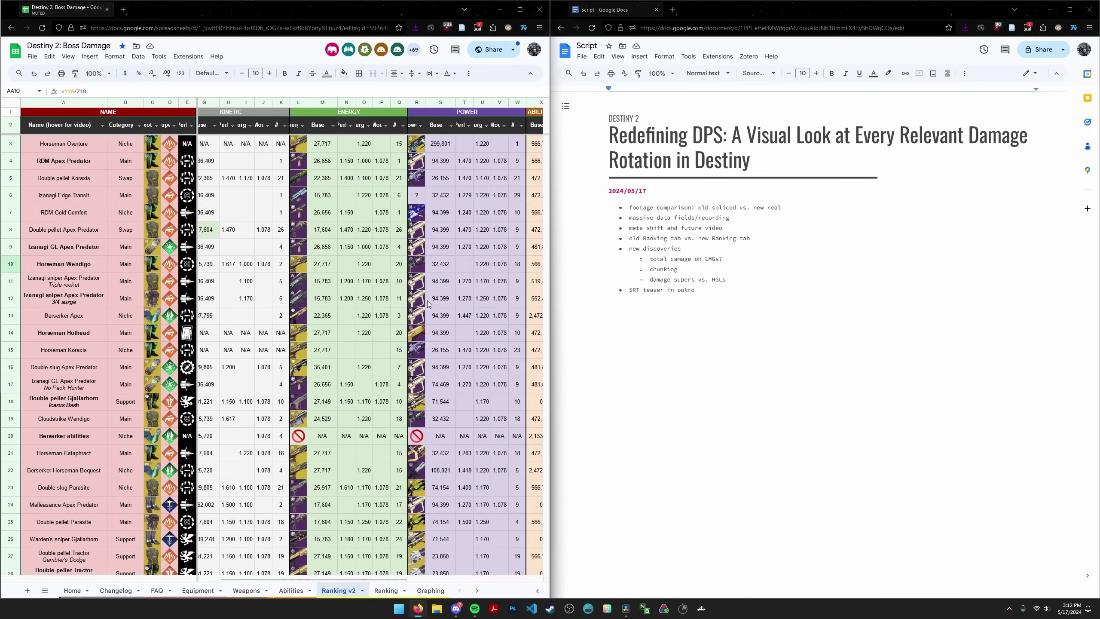
scroll(427, 303, left, 1)
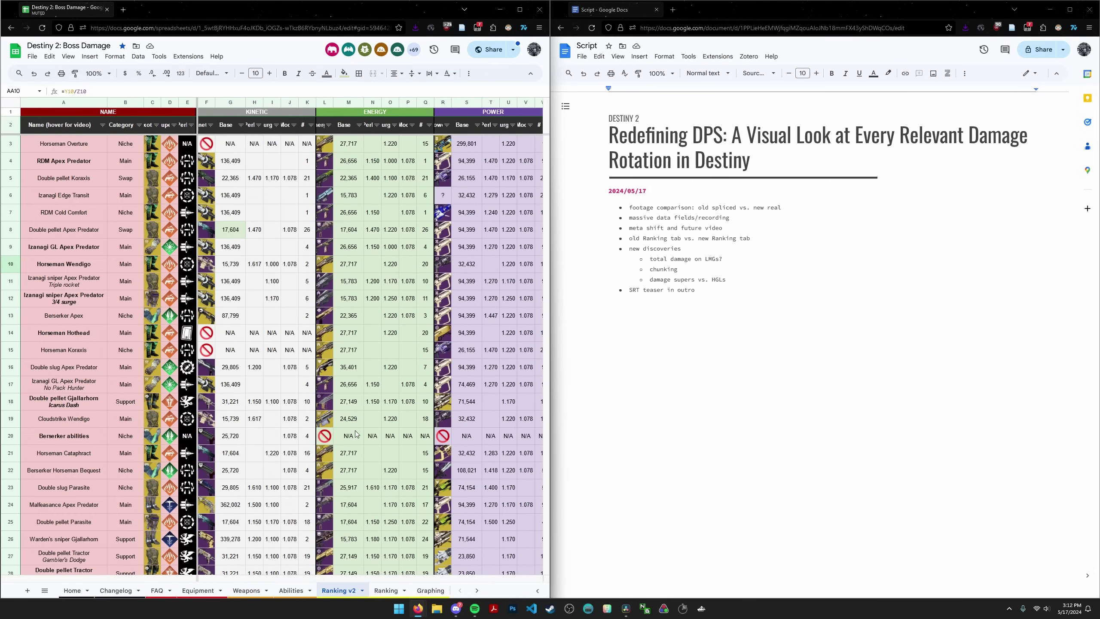
right_click(337, 593)
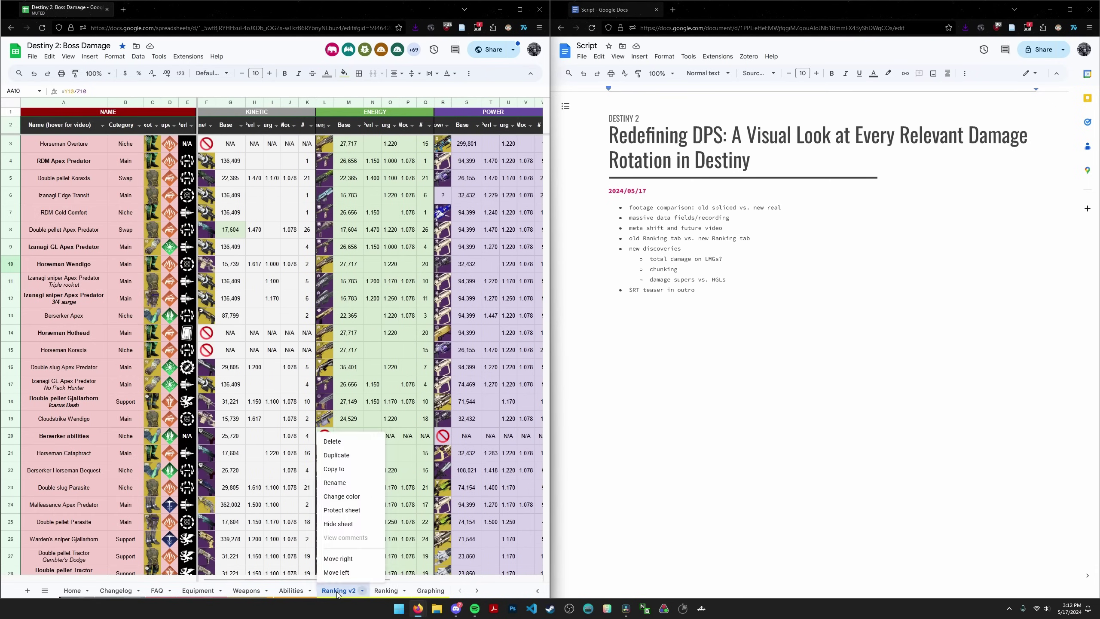
- Hide the Ranking v2 sheet and switch to the Graphing sheet
click(350, 530)
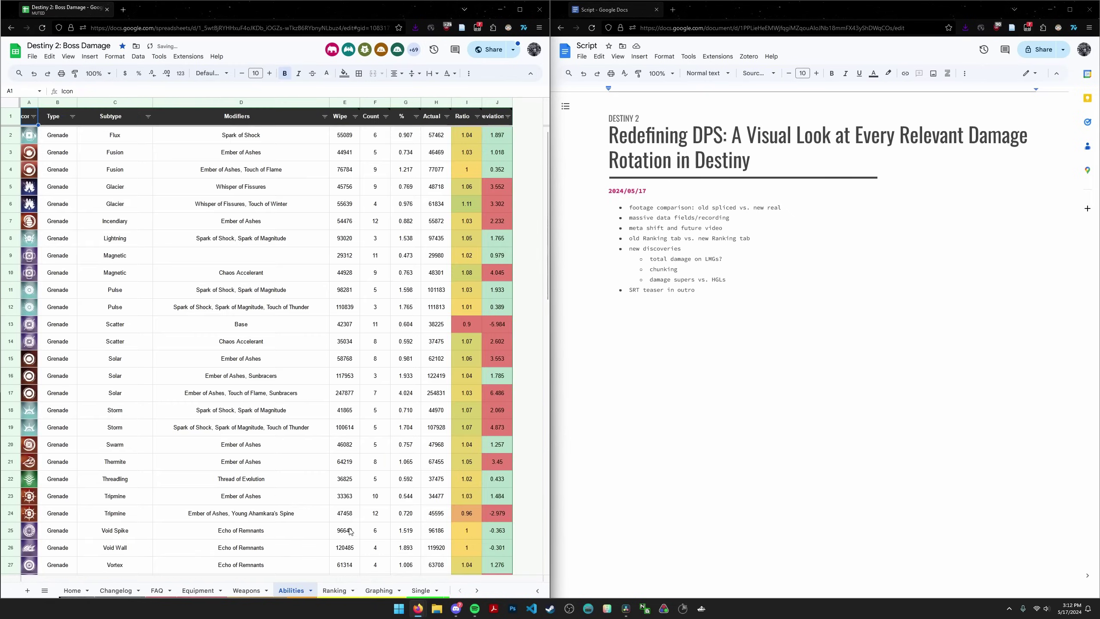
click(376, 590)
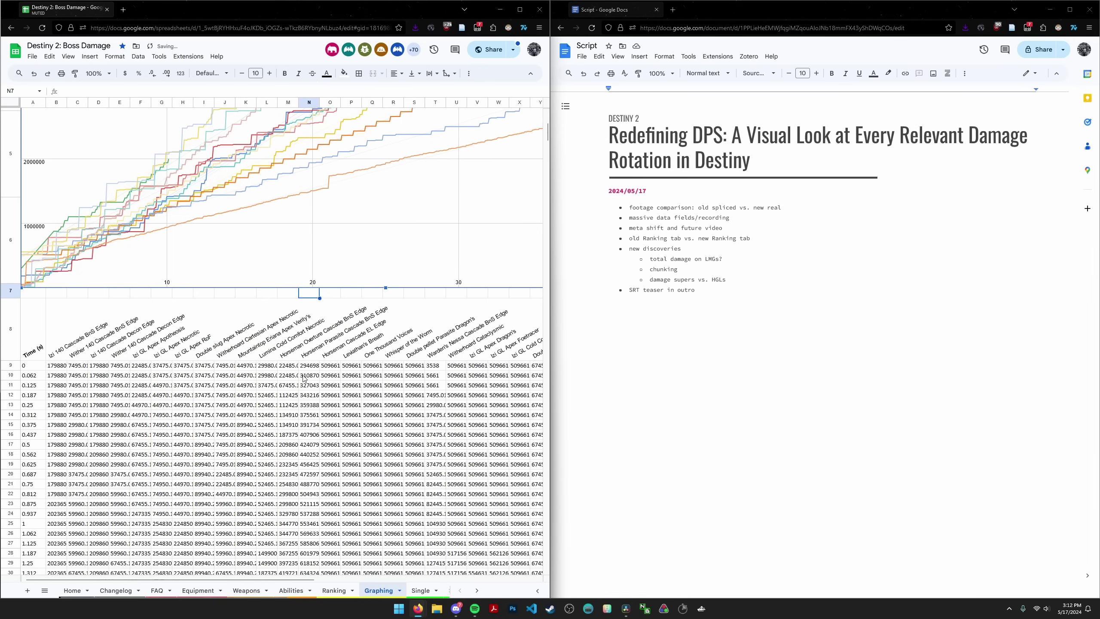
mouse_move(548, 136)
mouse_down()
mouse_move(521, 321)
mouse_move(537, 152)
mouse_up()
drag(26, 333, 443, 313)
- Step through the damage values in column K and select the K44:L56 block
click(245, 140)
scroll(245, 260, up, 3)
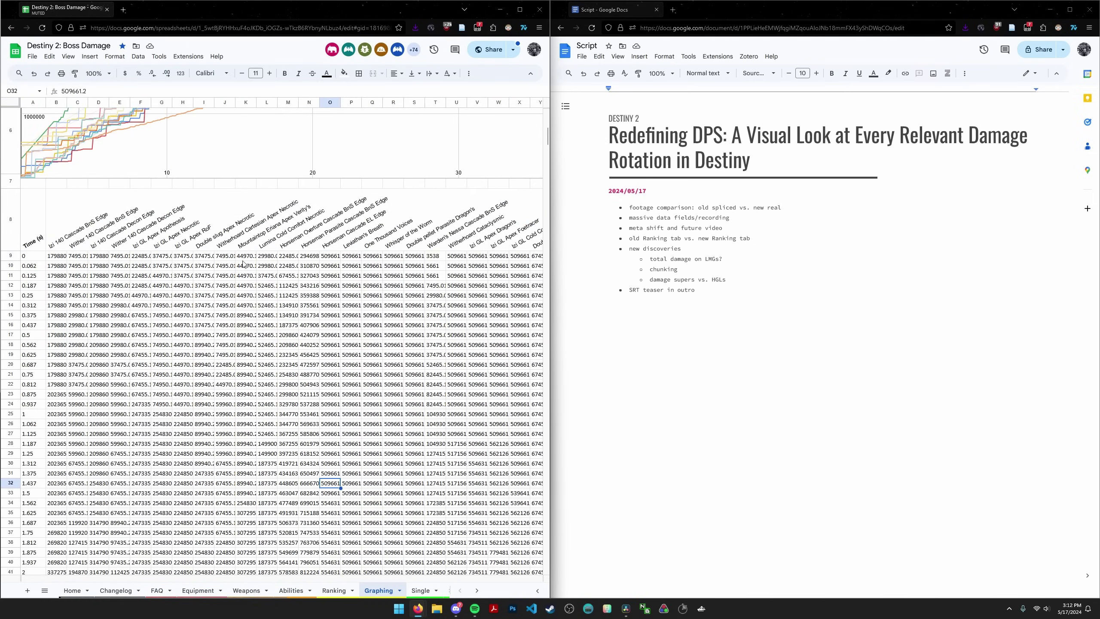
click(245, 276)
click(246, 345)
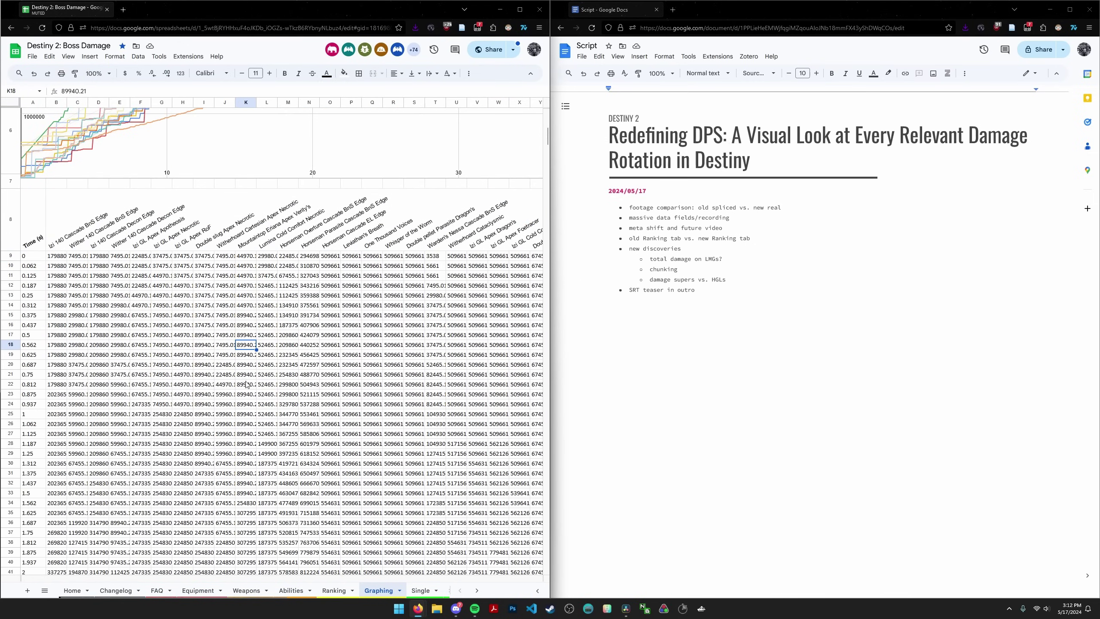
click(246, 383)
click(246, 434)
scroll(249, 477, down, 3)
click(245, 397)
click(246, 426)
click(246, 515)
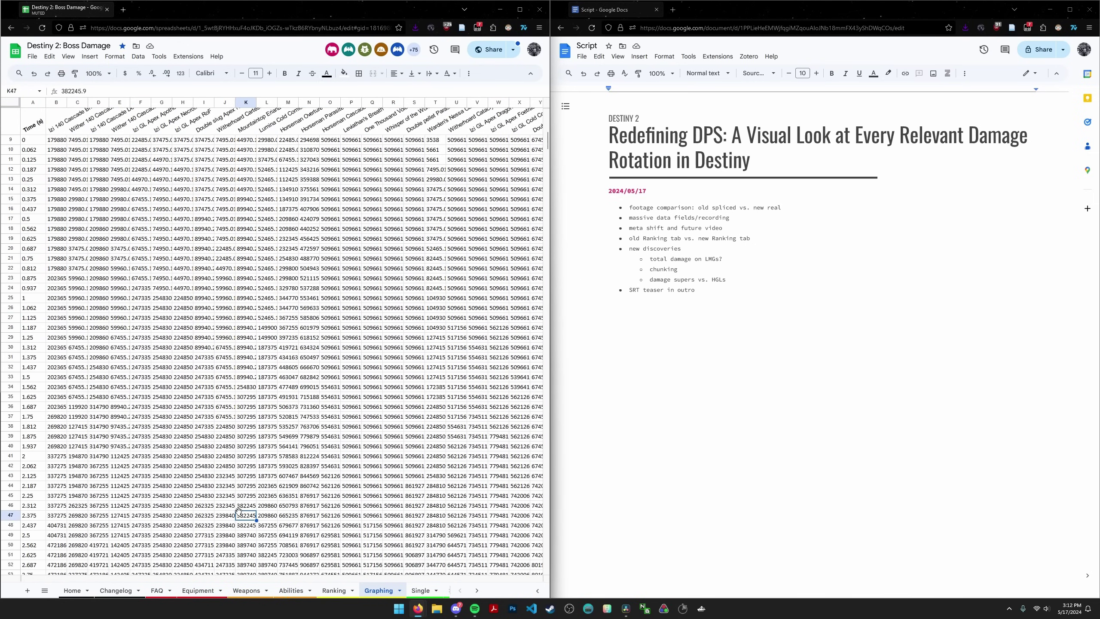
scroll(252, 498, down, 3)
click(245, 508)
click(245, 439)
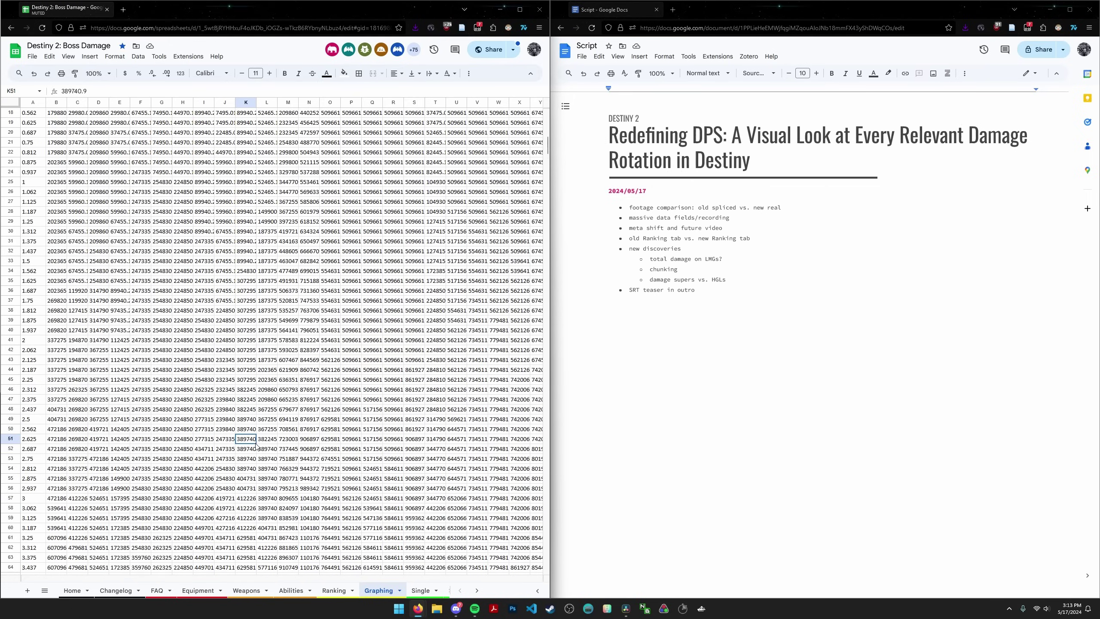
drag(246, 370, 267, 489)
scroll(389, 409, up, 6)
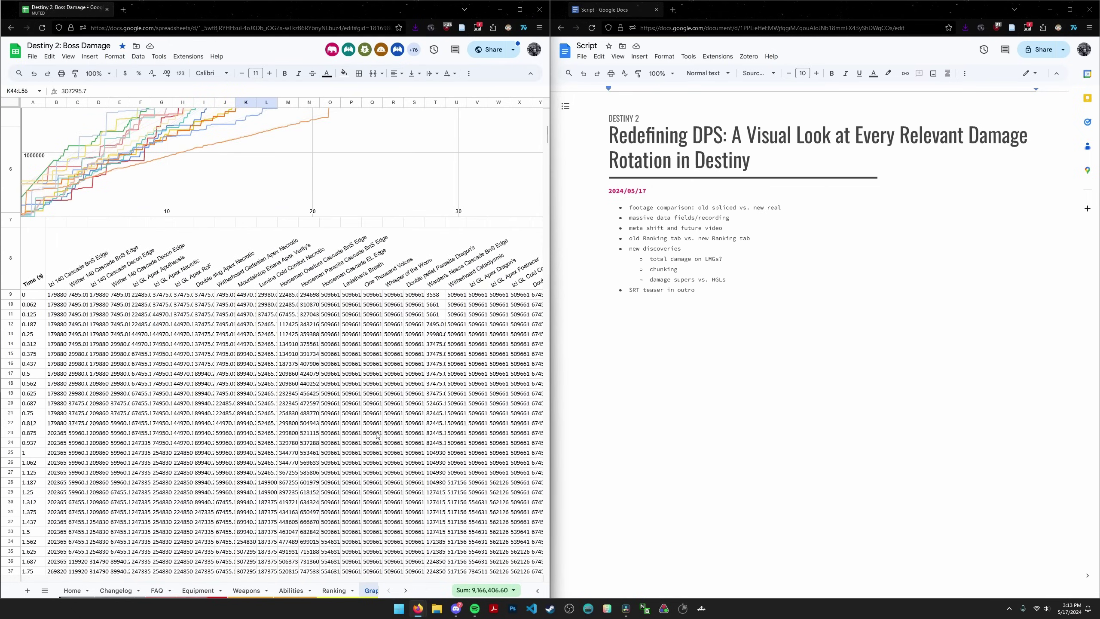
scroll(369, 431, down, 2)
scroll(320, 433, up, 10)
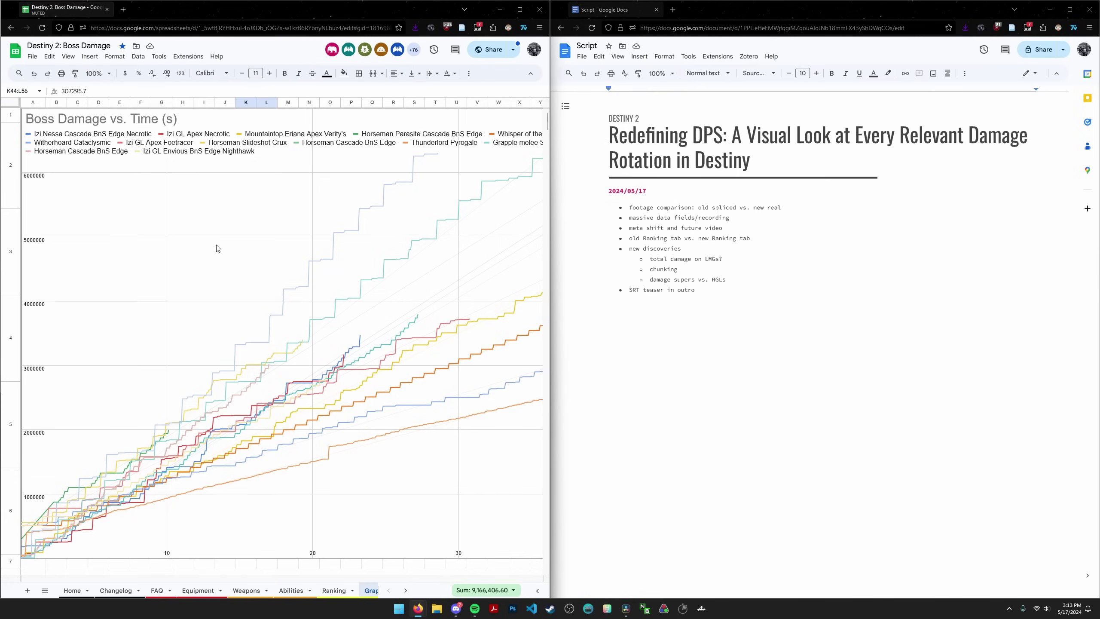
- Highlight the Grapple melee Wormgod and Synthoceps lines on the Boss Damage vs. Time chart
click(257, 371)
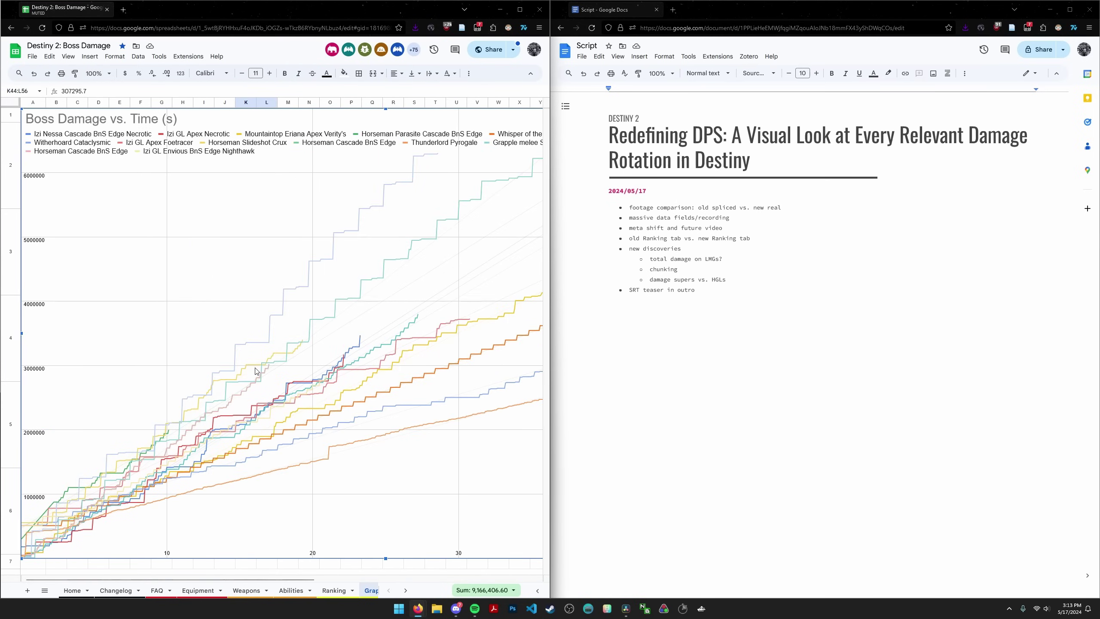
click(237, 348)
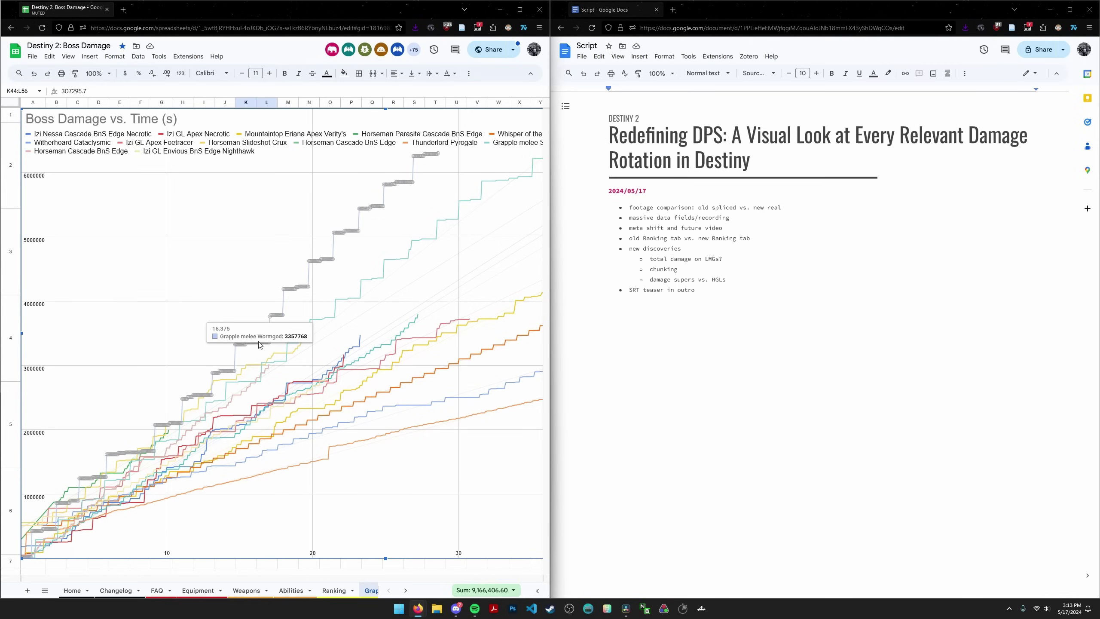
click(427, 253)
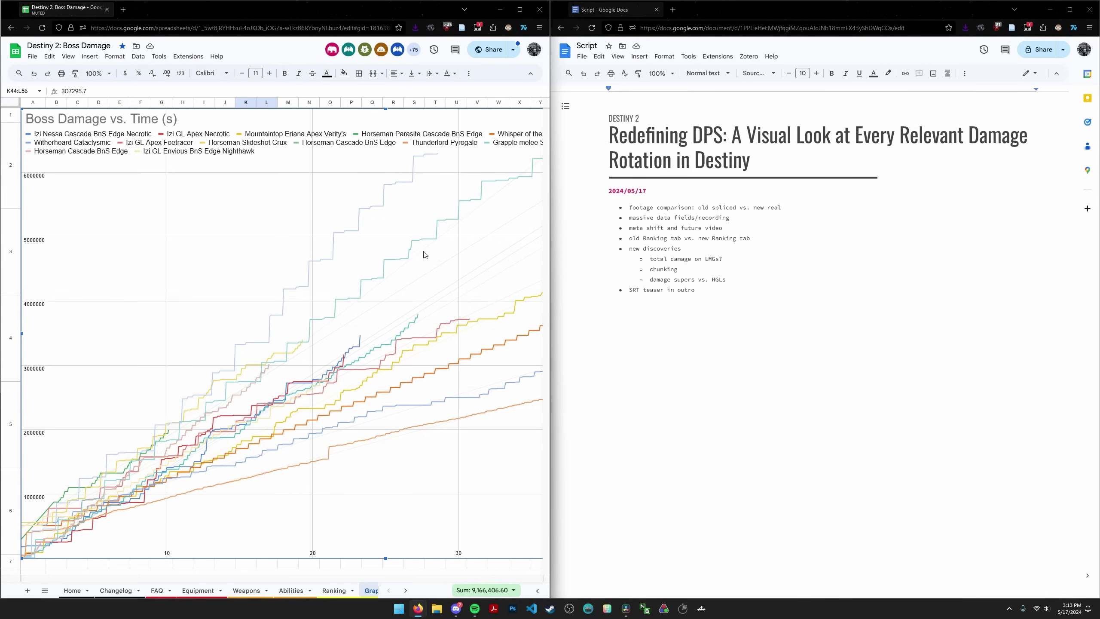
click(402, 260)
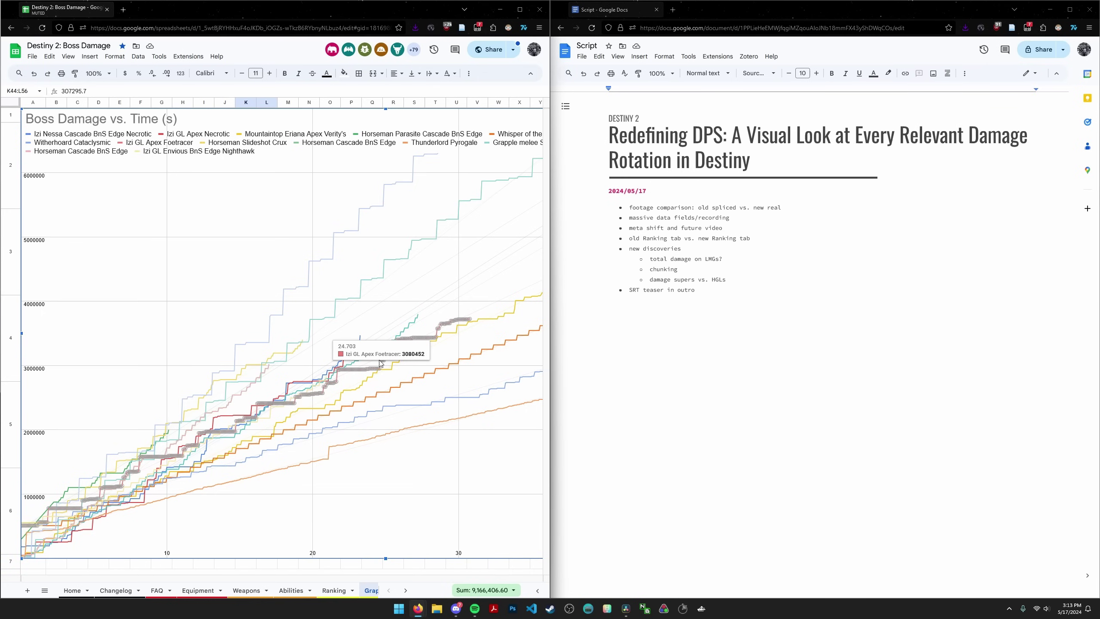
- Open the Ranking sheet, select rows 2–21 and check row 15's DPS at end
click(335, 594)
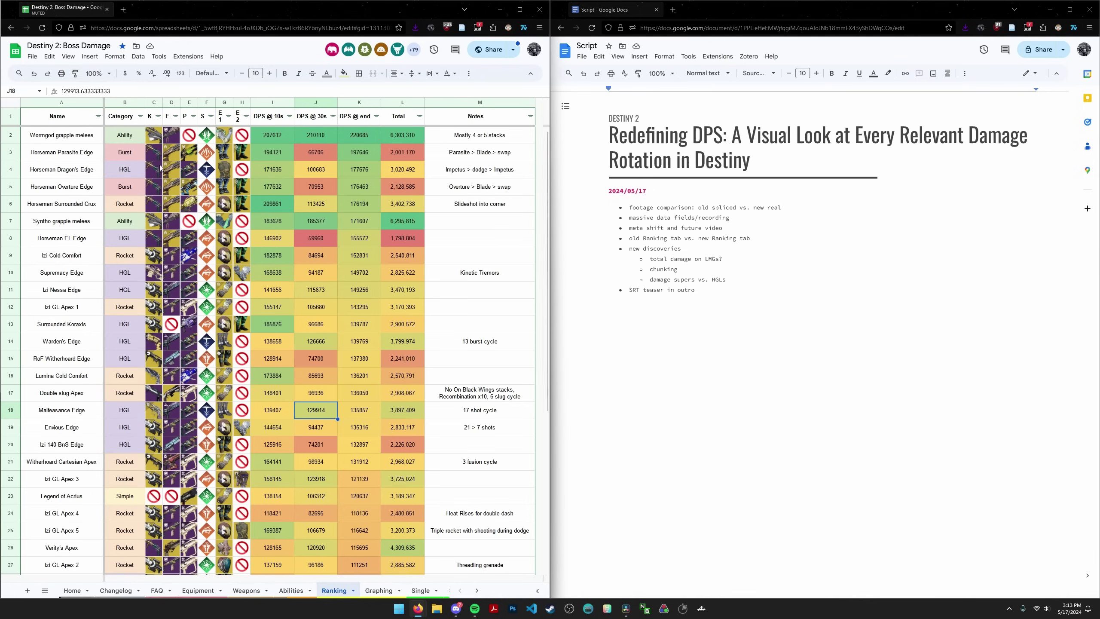
drag(61, 135, 411, 478)
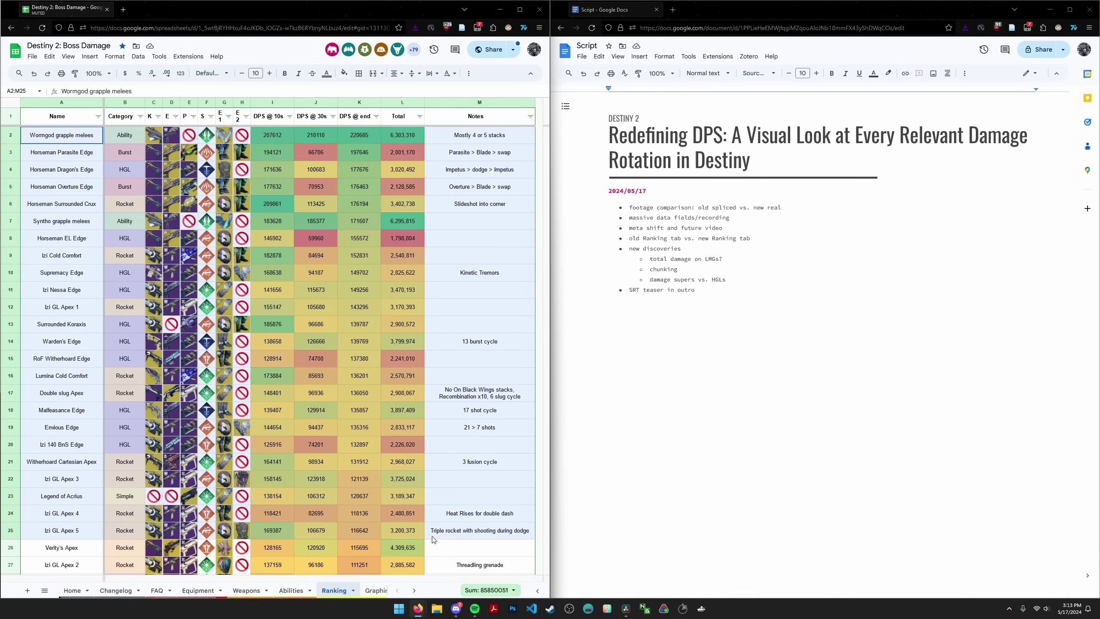
click(373, 364)
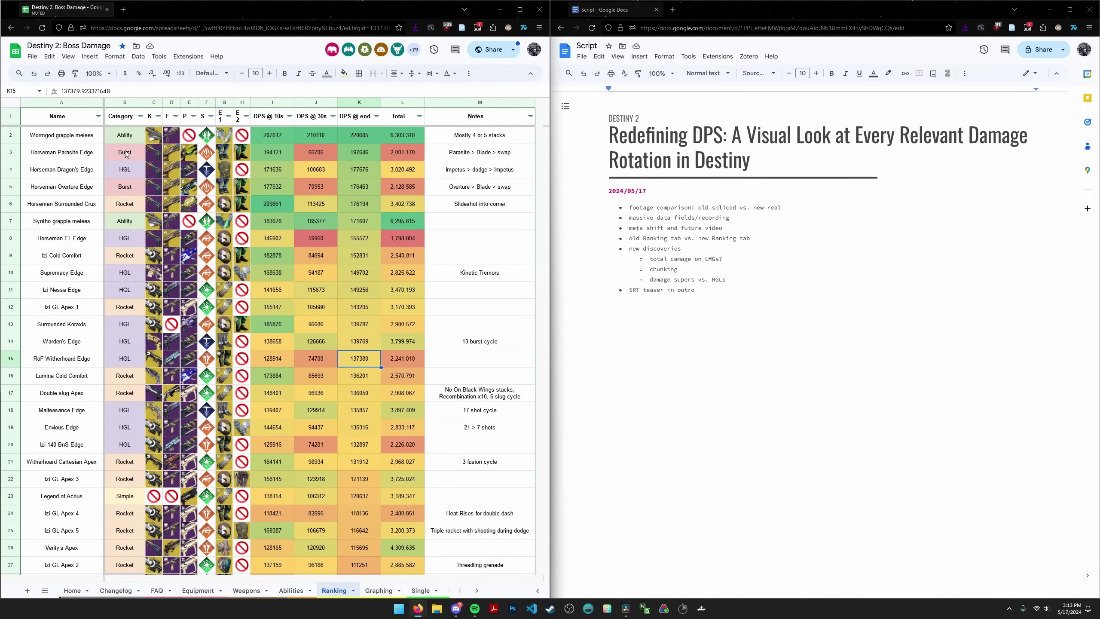
drag(124, 137, 126, 608)
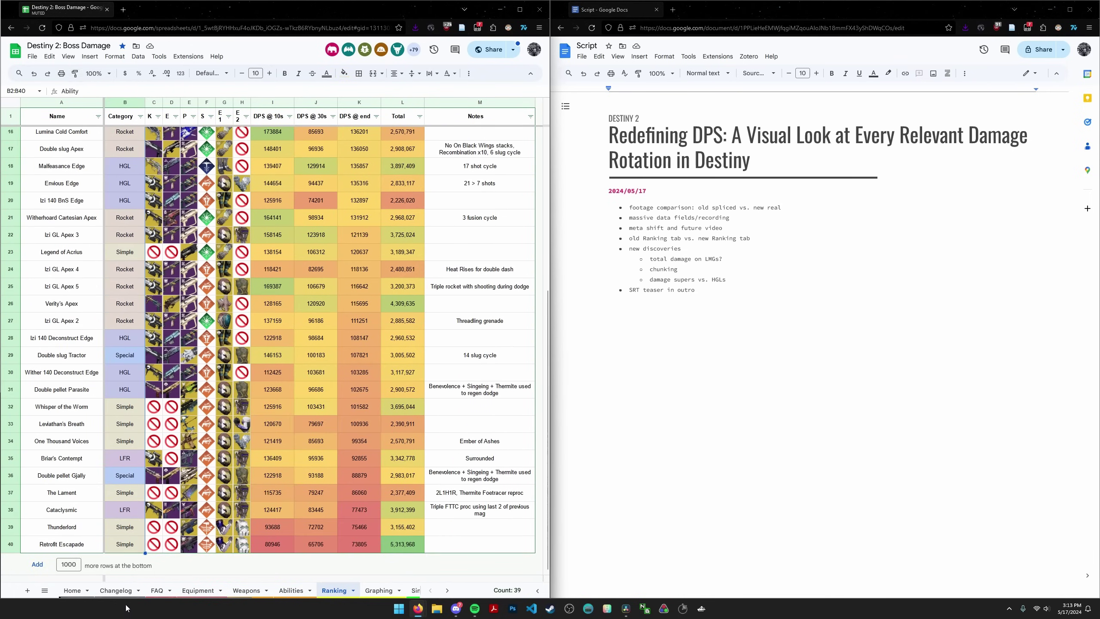
scroll(173, 303, up, 5)
click(172, 204)
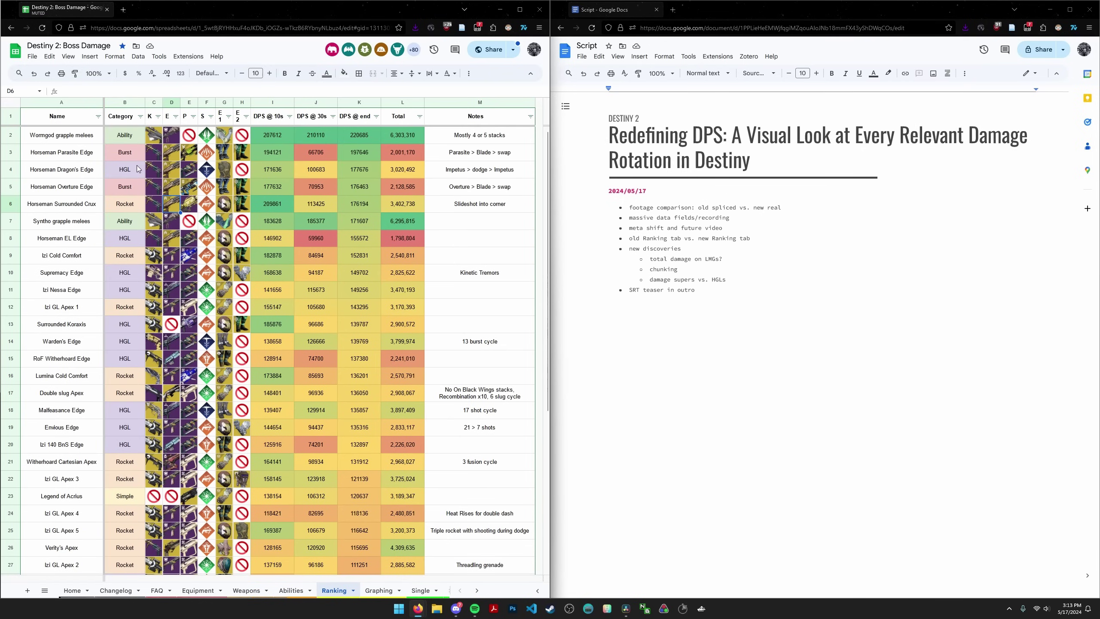
- Review the Horseman Parasite Edge, Overture Edge and Dragon's Edge rows and their categories
click(129, 154)
click(125, 137)
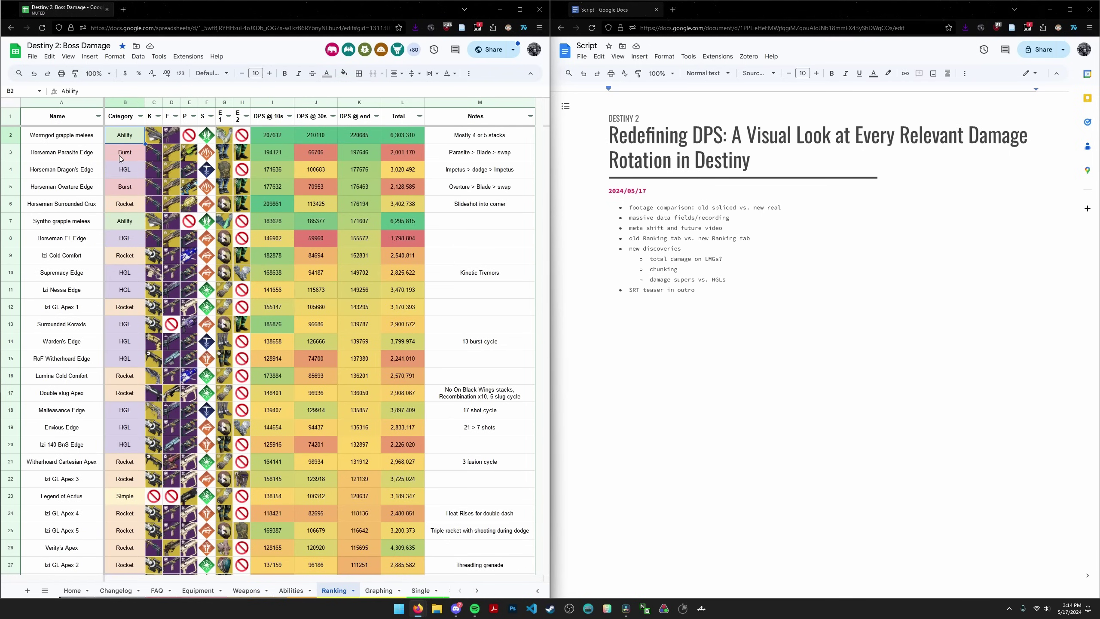
drag(120, 154, 273, 154)
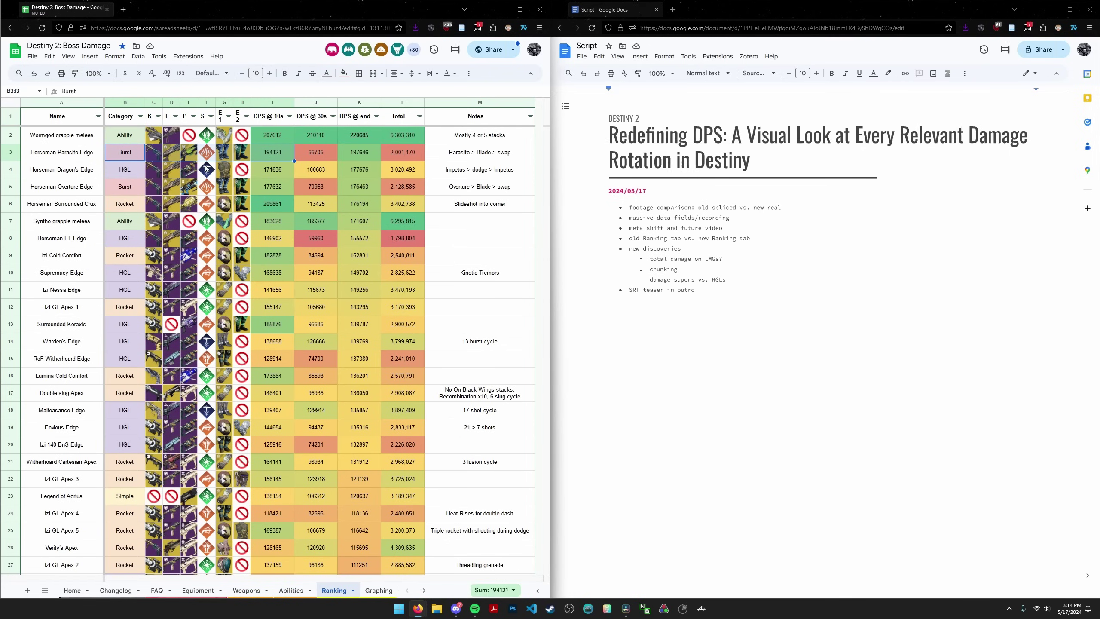
drag(125, 188, 293, 195)
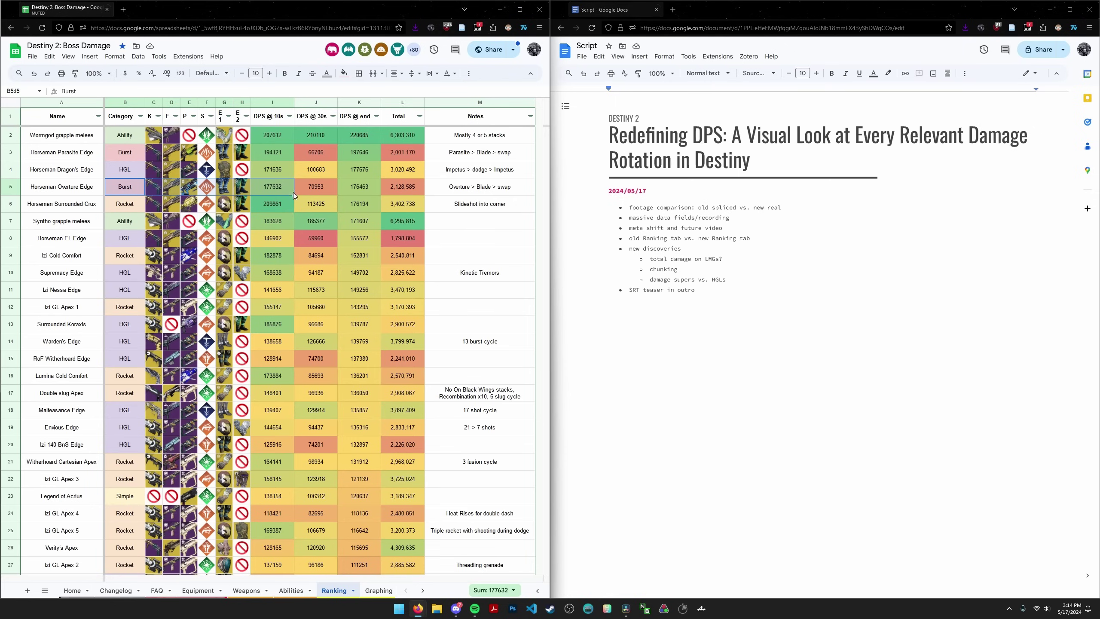
click(254, 229)
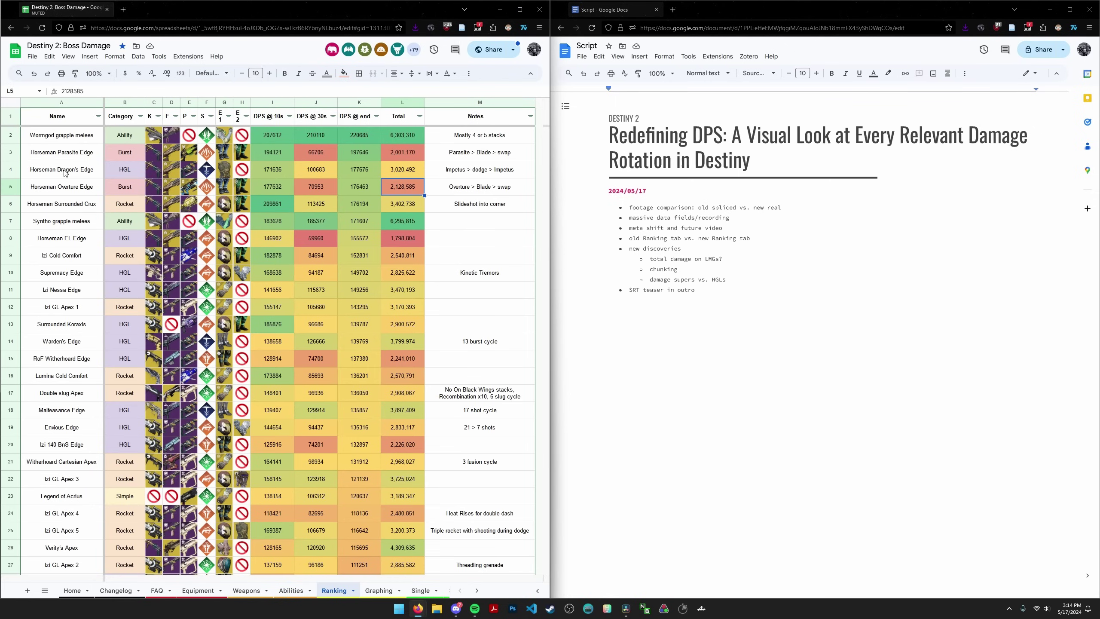
drag(65, 170, 407, 170)
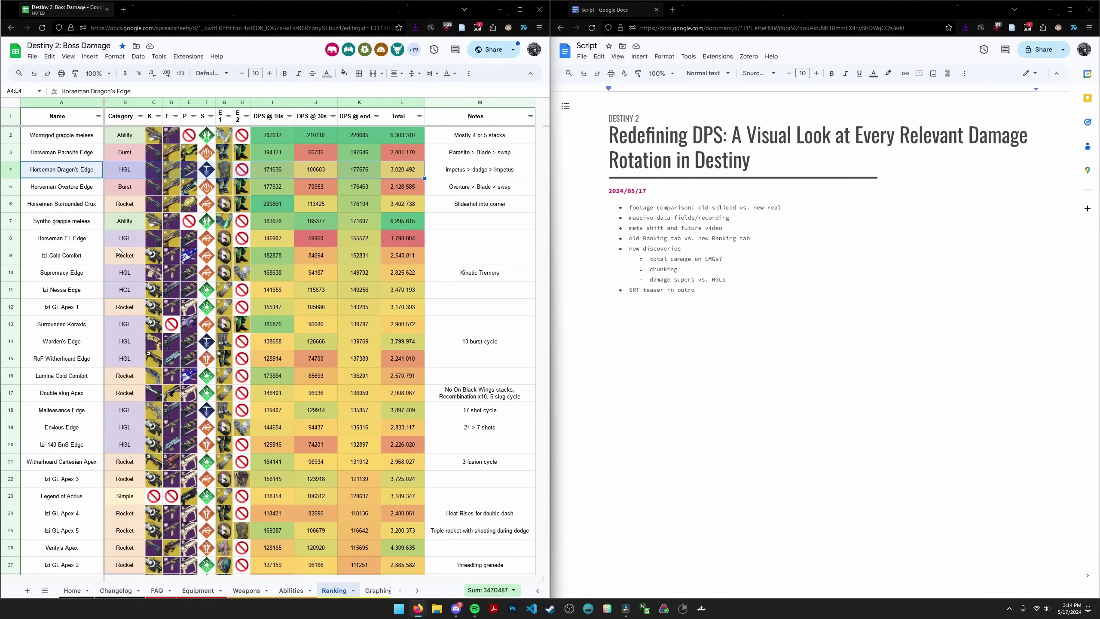
- Check the Horseman EL Edge name and category, then move the selection to row 10
scroll(126, 464, down, 5)
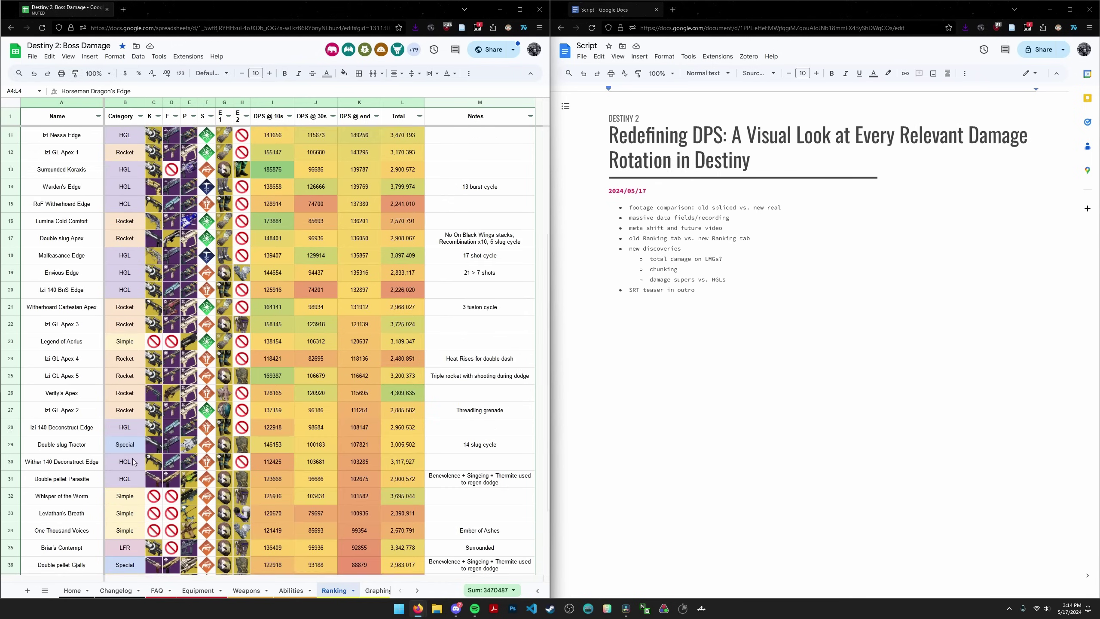
drag(125, 320, 124, 372)
scroll(191, 359, up, 5)
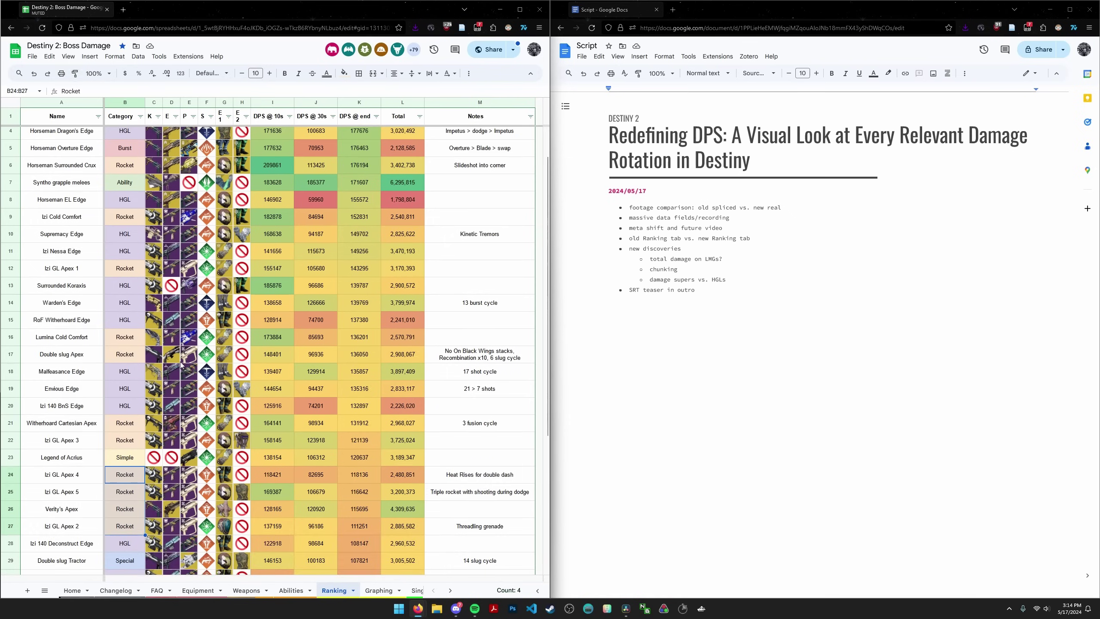
drag(125, 325, 125, 360)
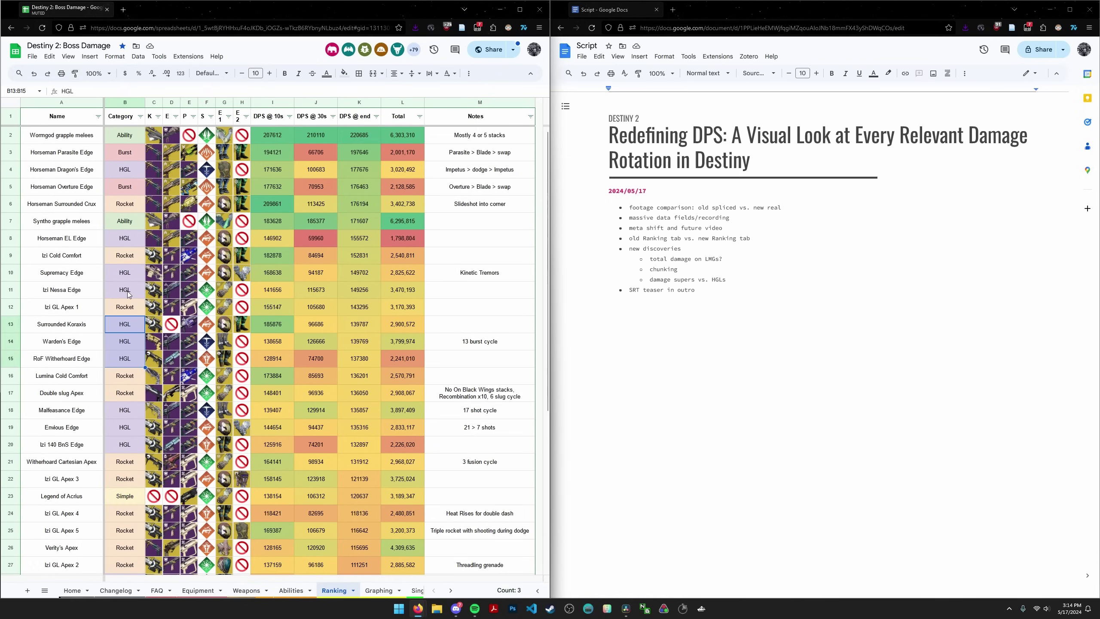
click(124, 275)
drag(125, 239, 76, 241)
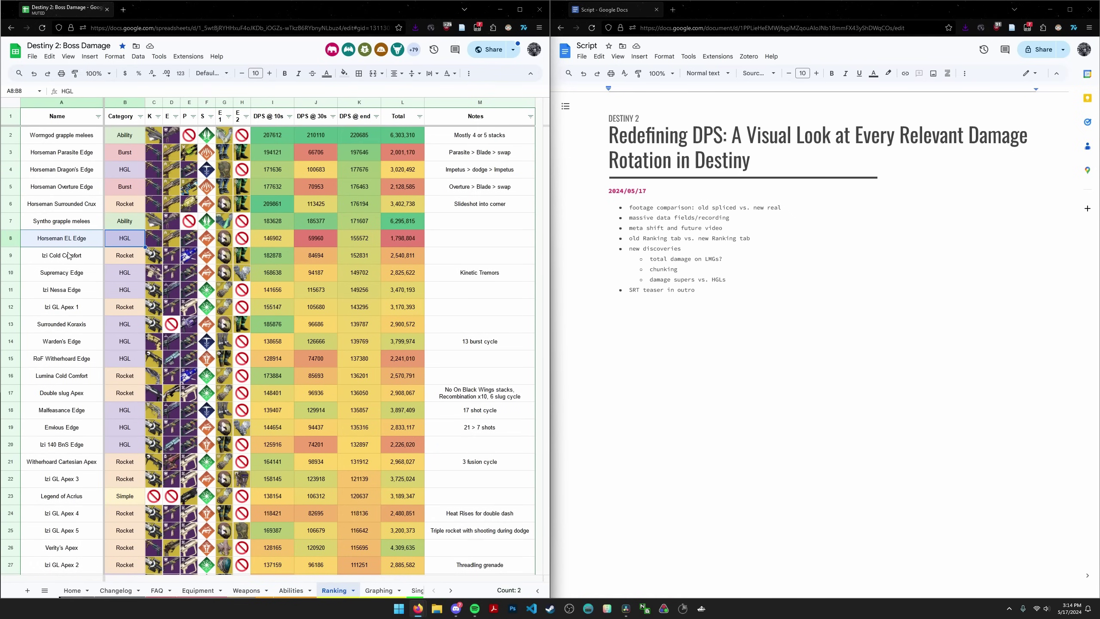
key(Down)
key(Down)
key(Right)
key(Right)
key(Right)
key(Right)
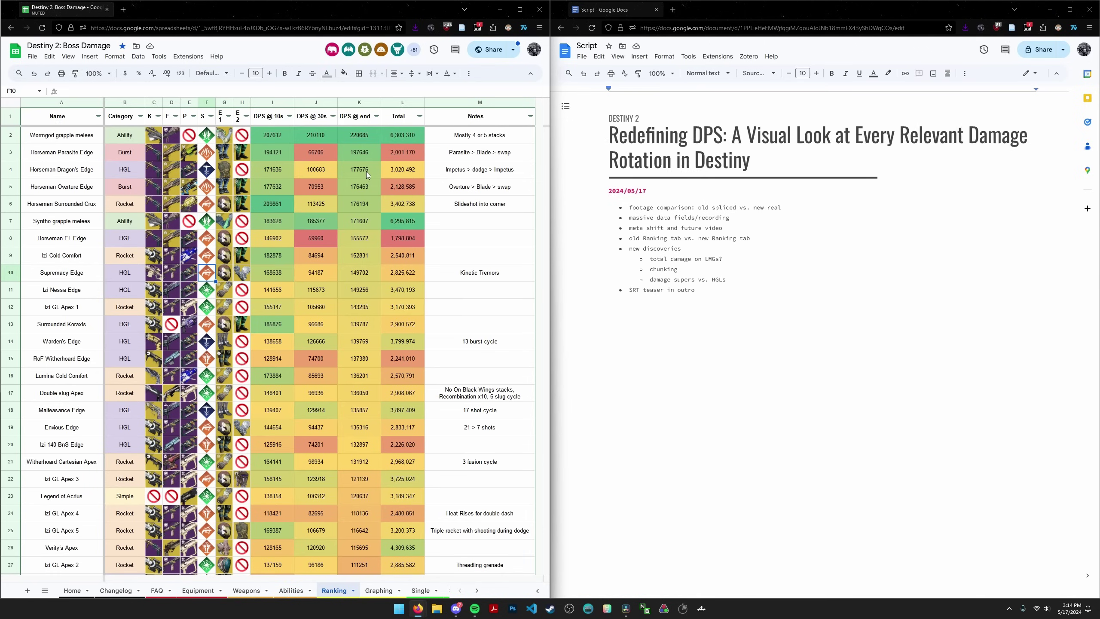
drag(388, 170, 117, 173)
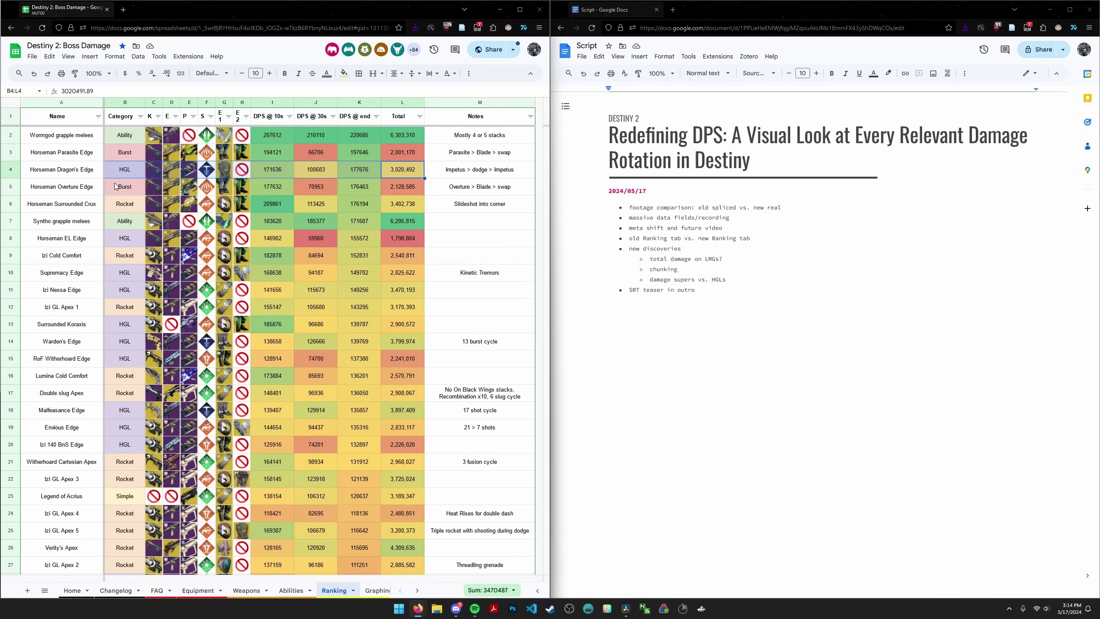
scroll(167, 330, down, 1)
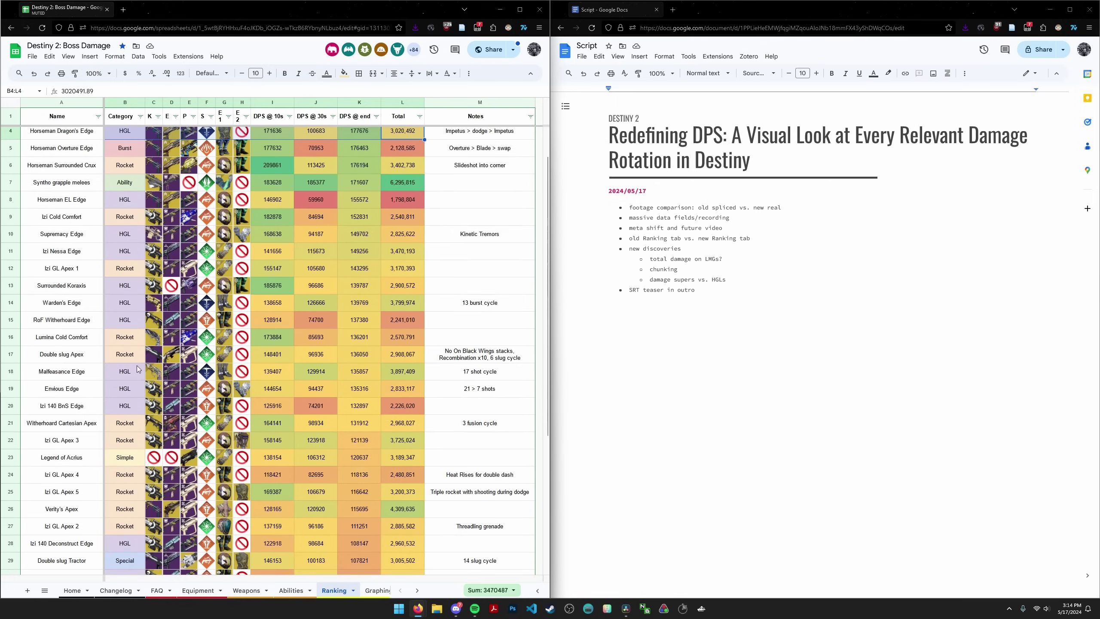
scroll(101, 387, up, 1)
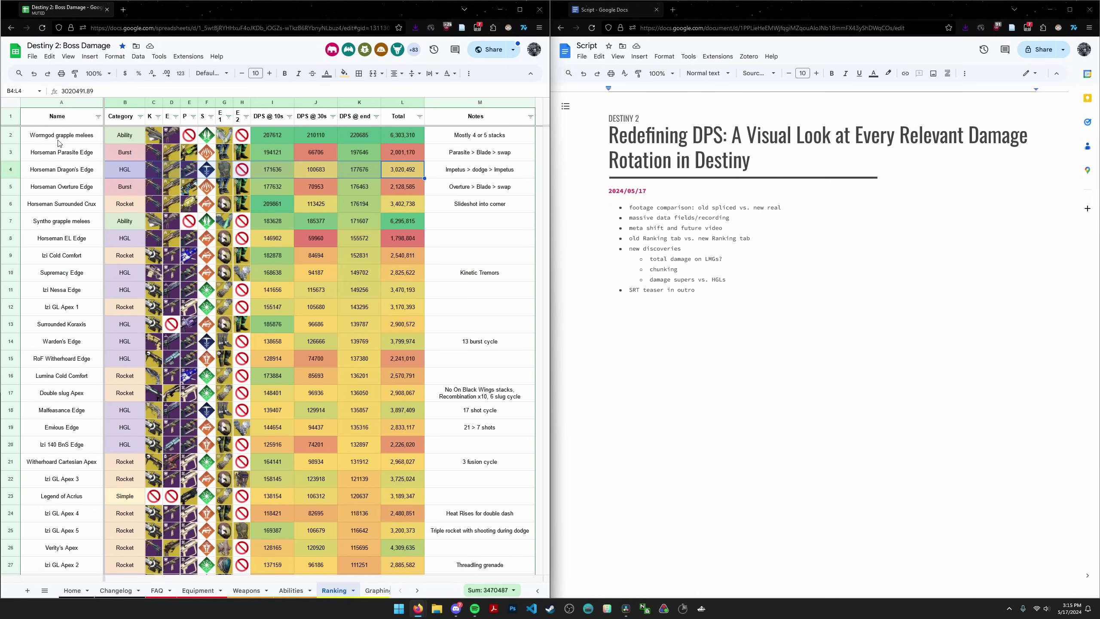
- Select the Wormgod and Syntho grapple melee rows together and confirm Wormgod's 229,685 DPS at end
click(59, 141)
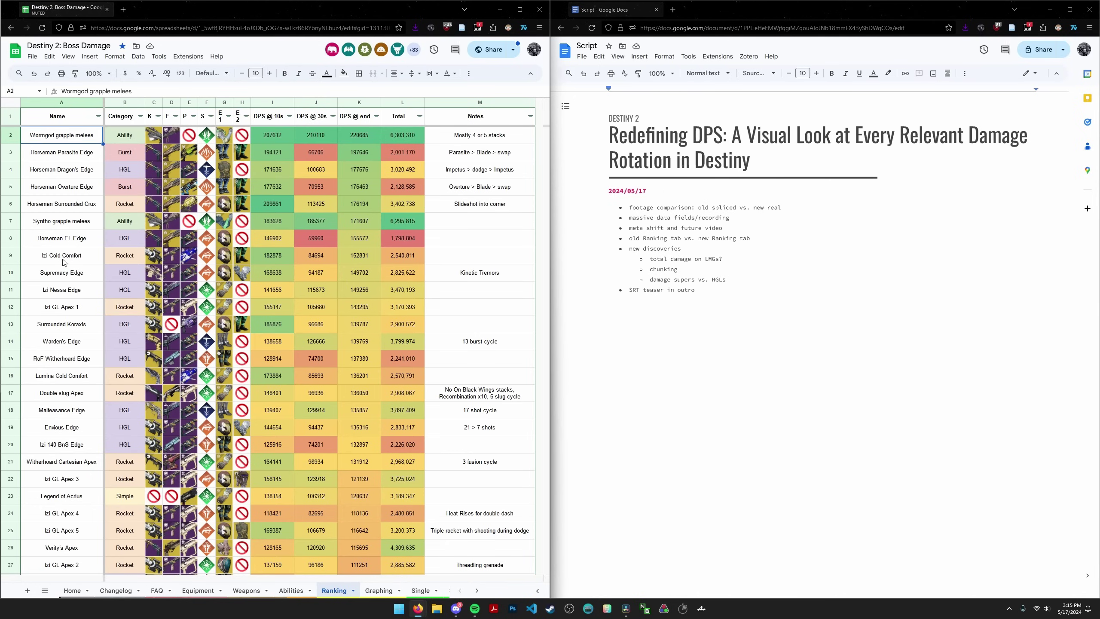
click(290, 279)
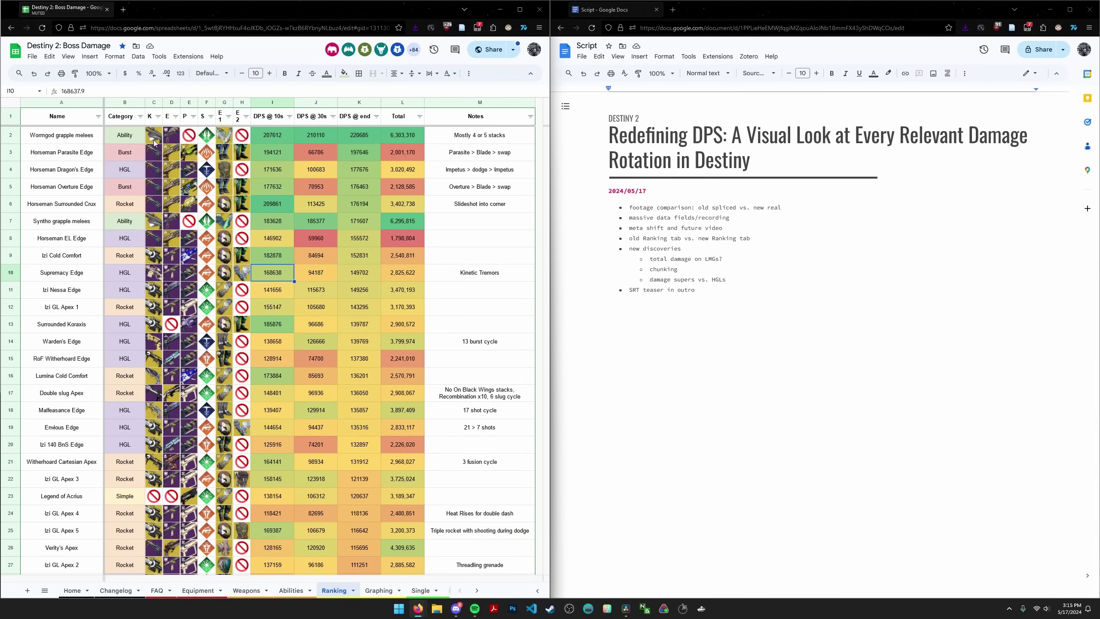
click(72, 142)
key(ctrl+shift+Right)
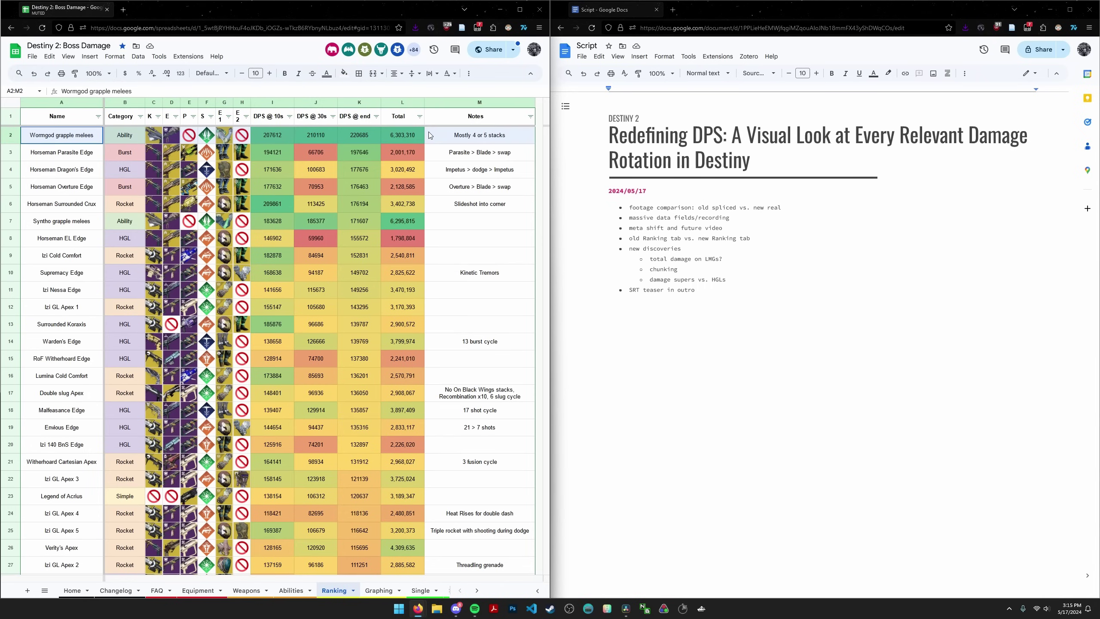
drag(57, 221, 458, 224)
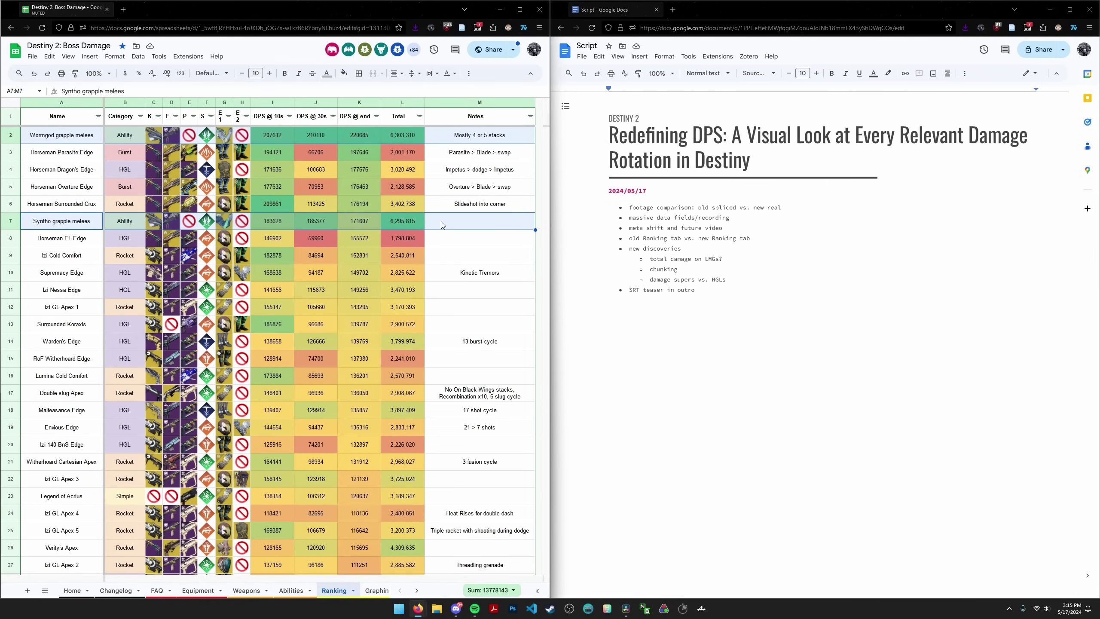
click(380, 138)
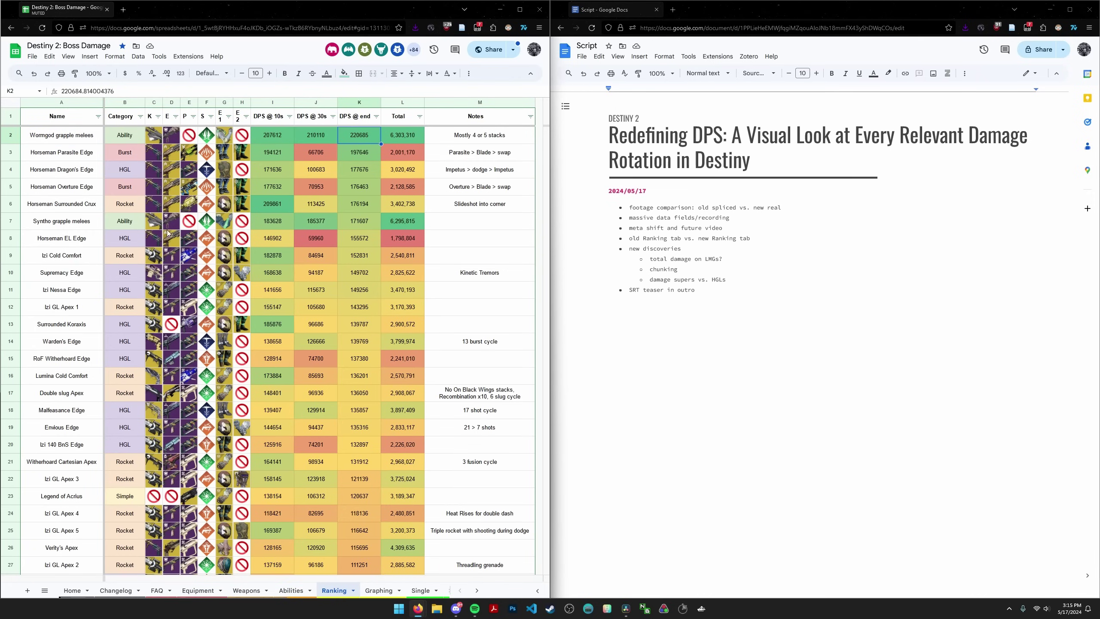
drag(476, 137, 50, 138)
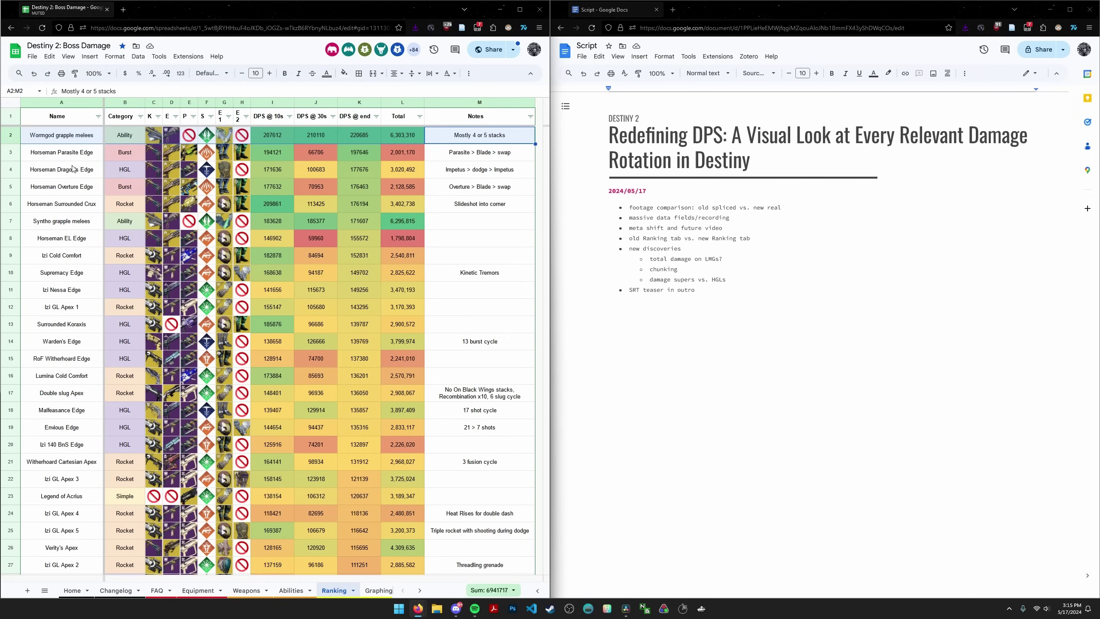
- In the notes document, mark the sub-points under new discoveries, then just the 'total damage on LMGs?' note
drag(726, 279, 650, 259)
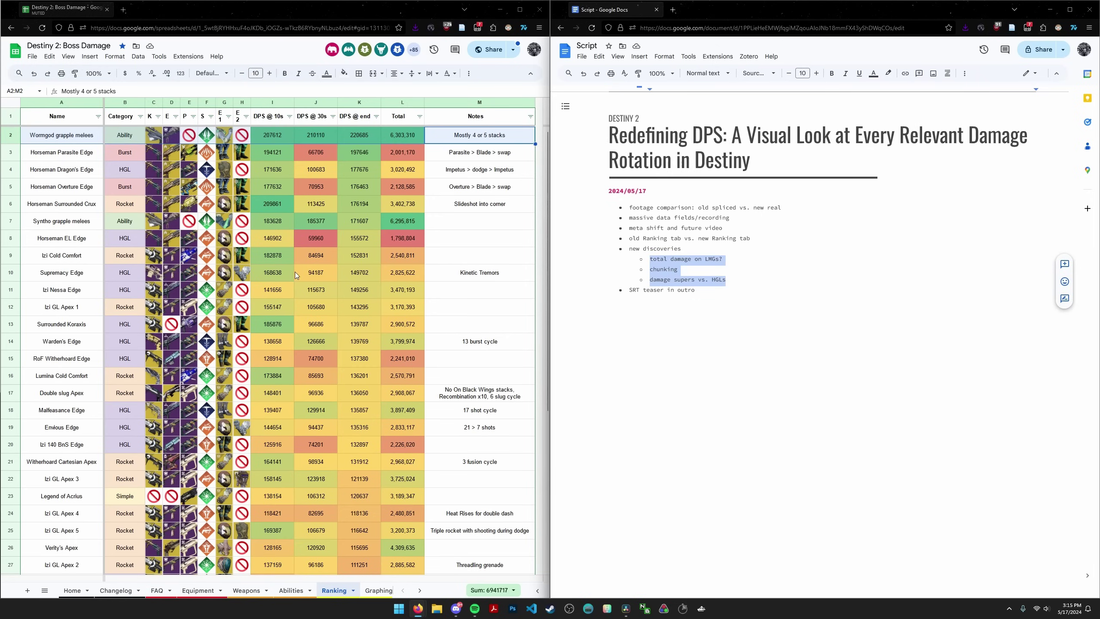
click(723, 258)
shift+click(648, 260)
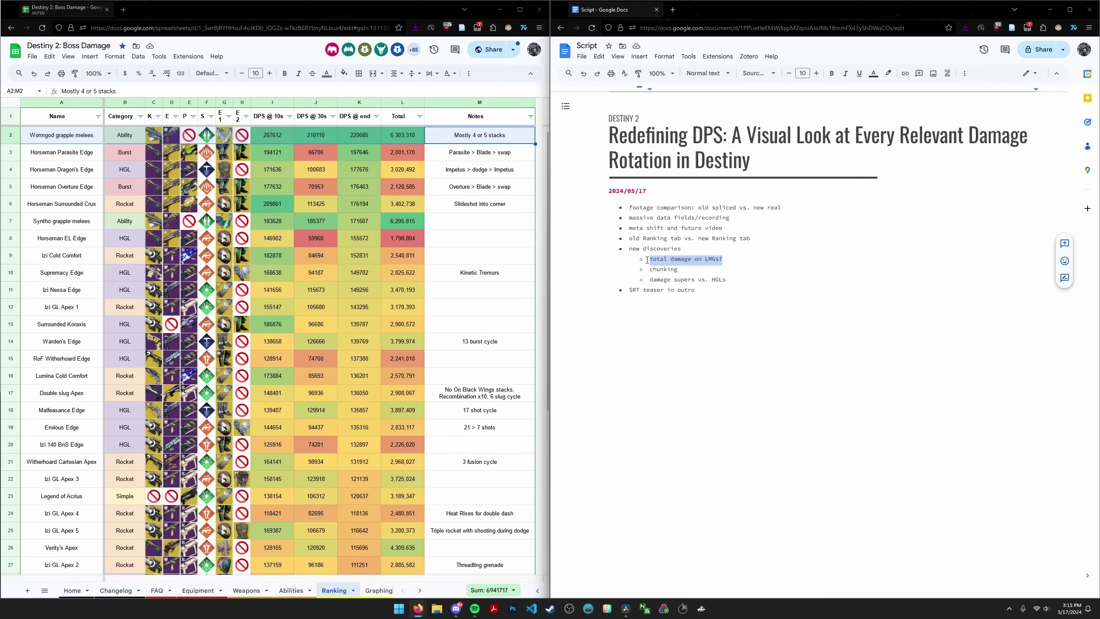
- Check Supremacy Edge's DPS at end and select the Retrofit Escapade row near row 40
click(361, 279)
scroll(362, 330, down, 5)
scroll(349, 352, up, 5)
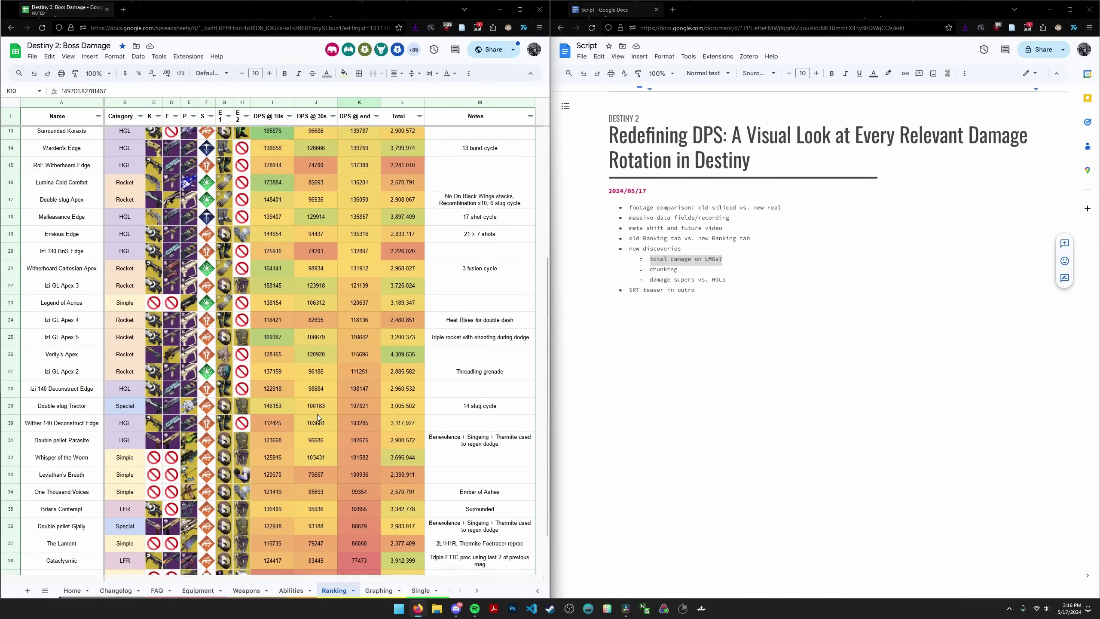
scroll(316, 418, down, 5)
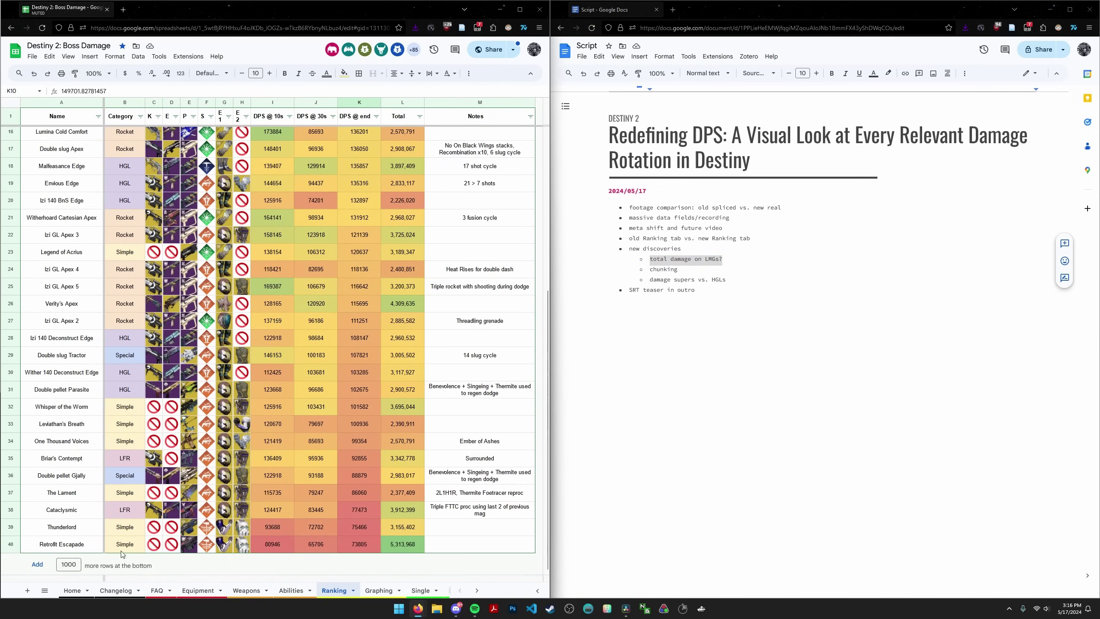
drag(80, 547, 486, 544)
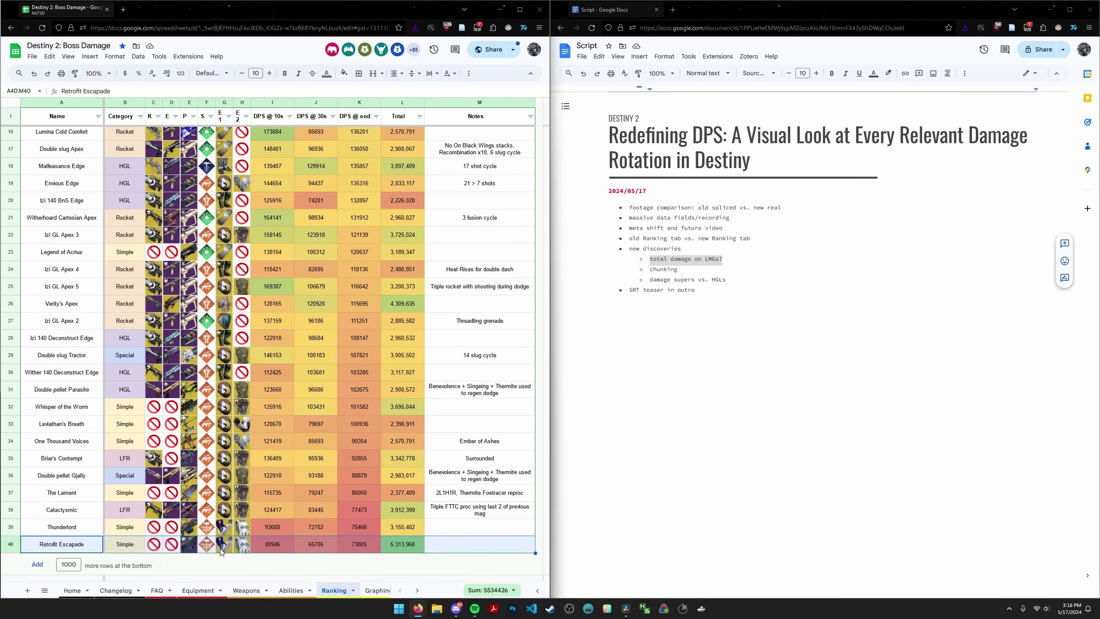
scroll(318, 594, right, 3)
- On the Single sheet, search for 'retrofit' and check the Retrofit Escapade entry's total damage
click(324, 591)
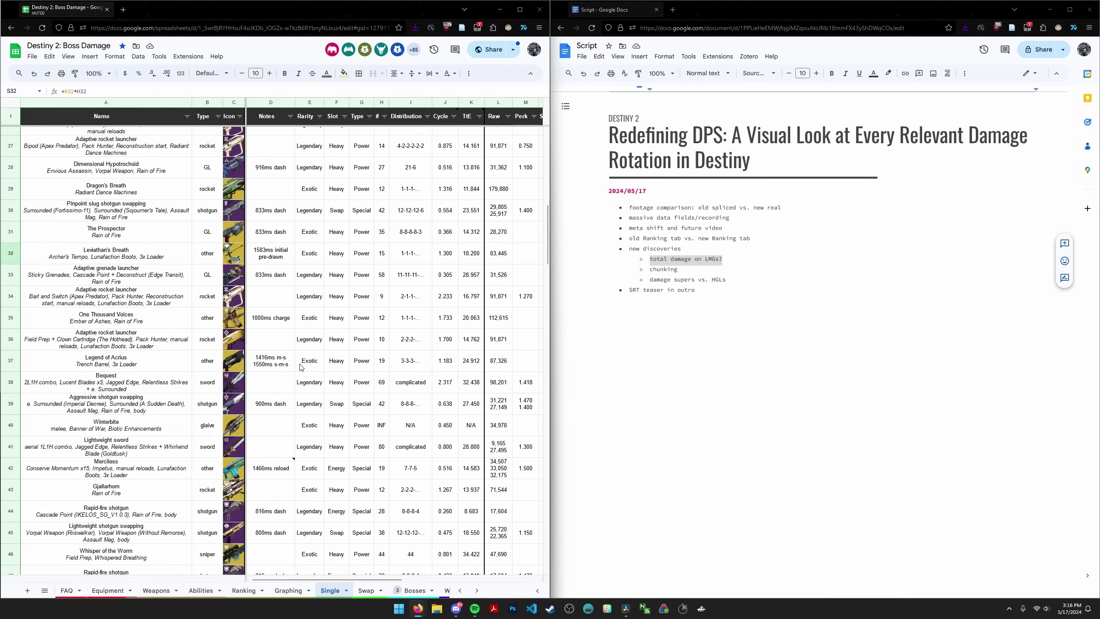
key(ctrl+f)
text(retrofit)
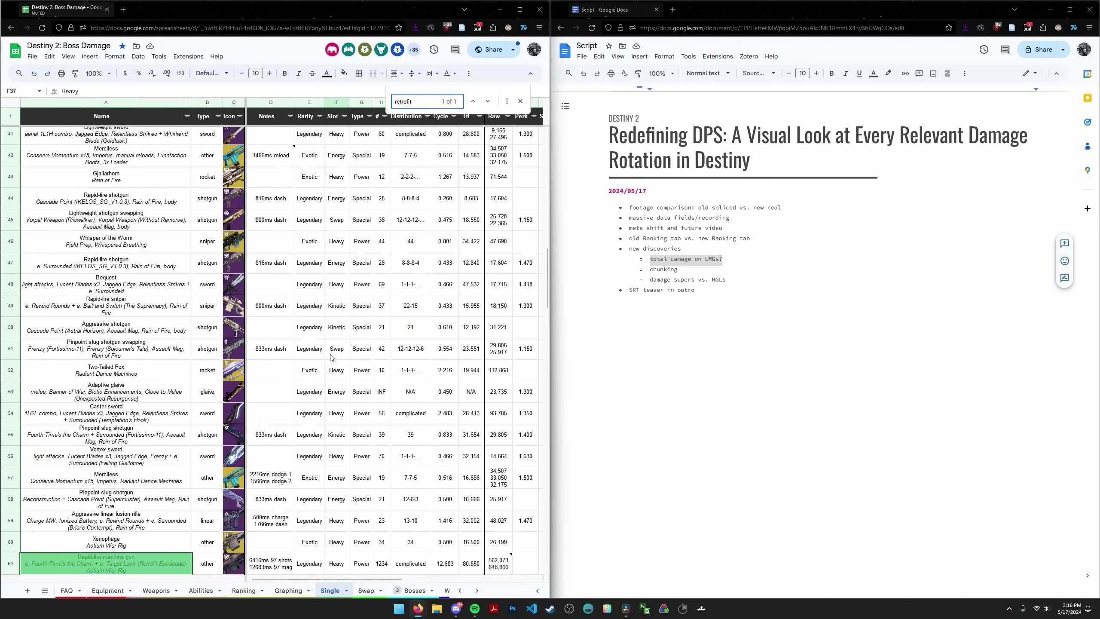
scroll(297, 458, right, 3)
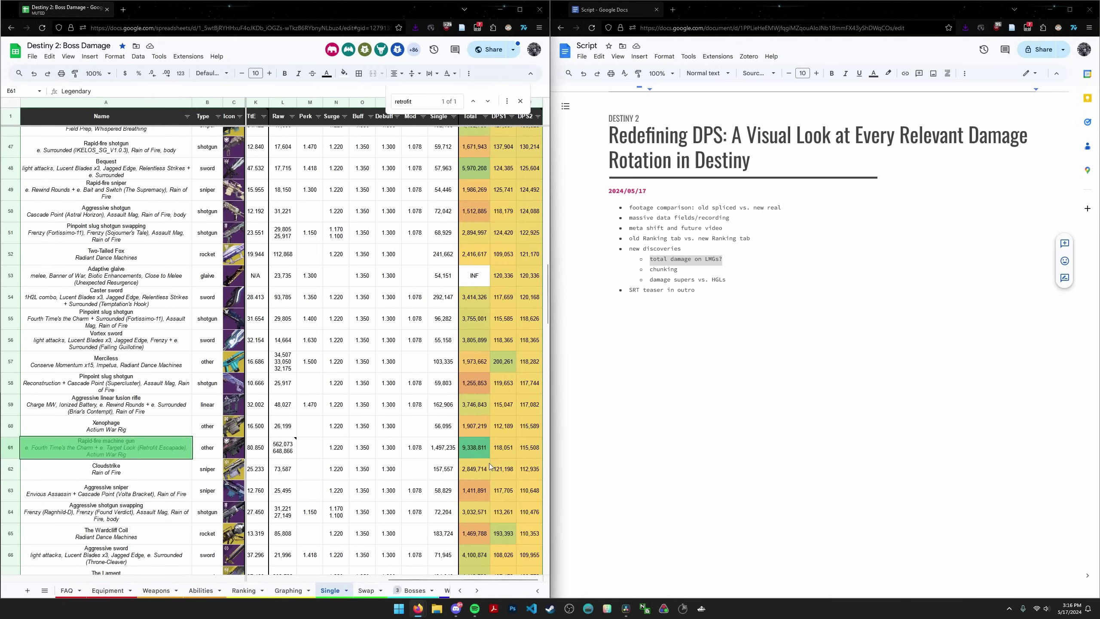
click(483, 451)
click(520, 101)
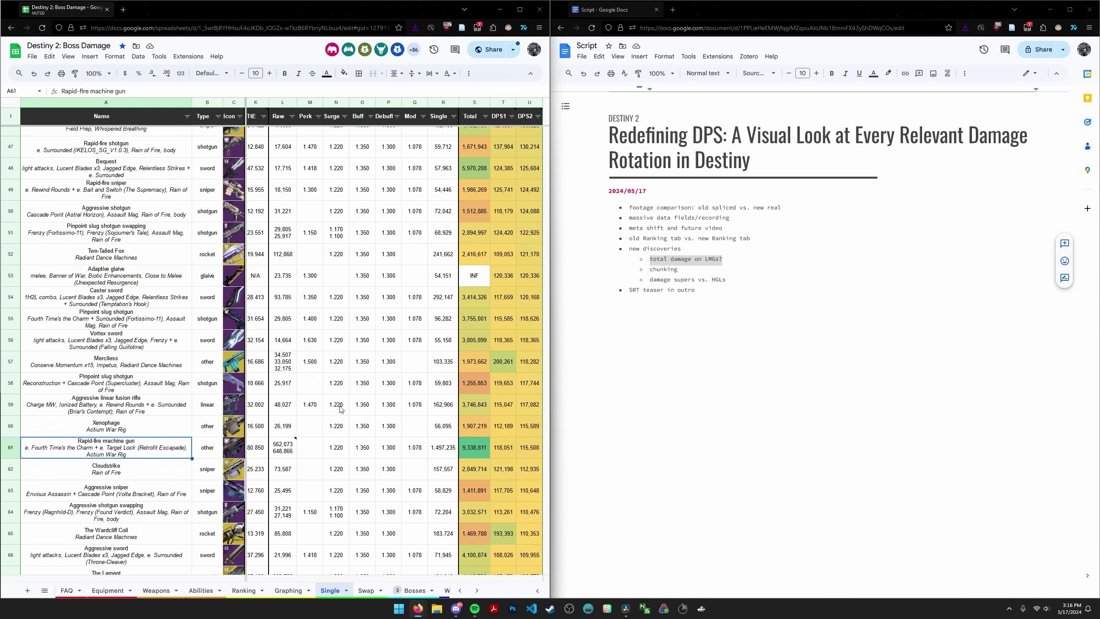
- Check Retrofit Escapade's 1.35 buff and 1.3 debuff multipliers, then move to the Swap sheet
click(356, 446)
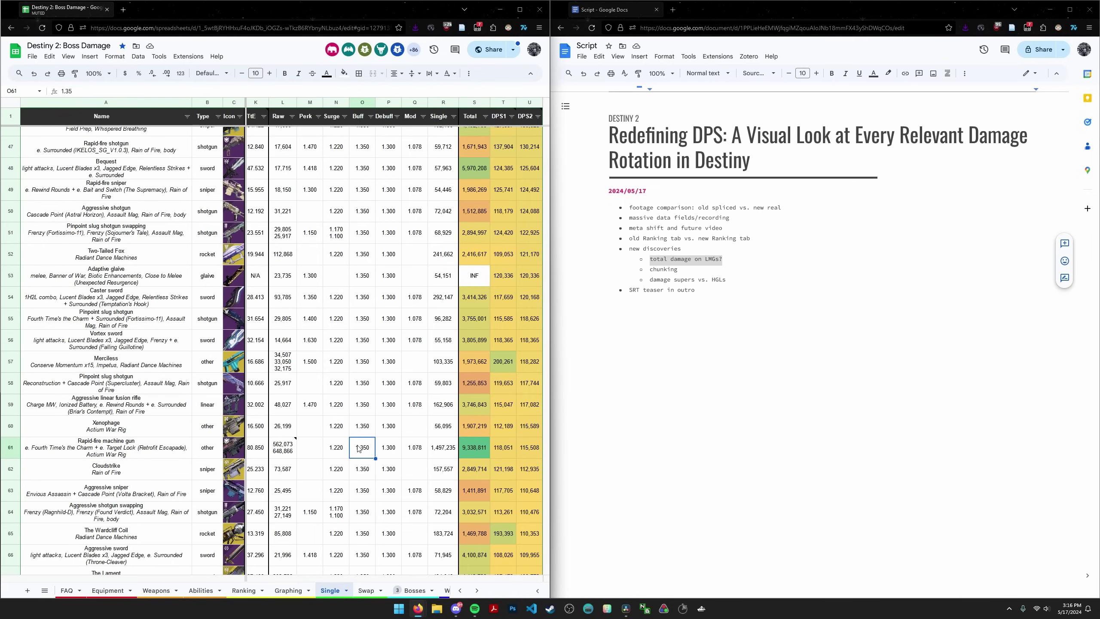
click(390, 453)
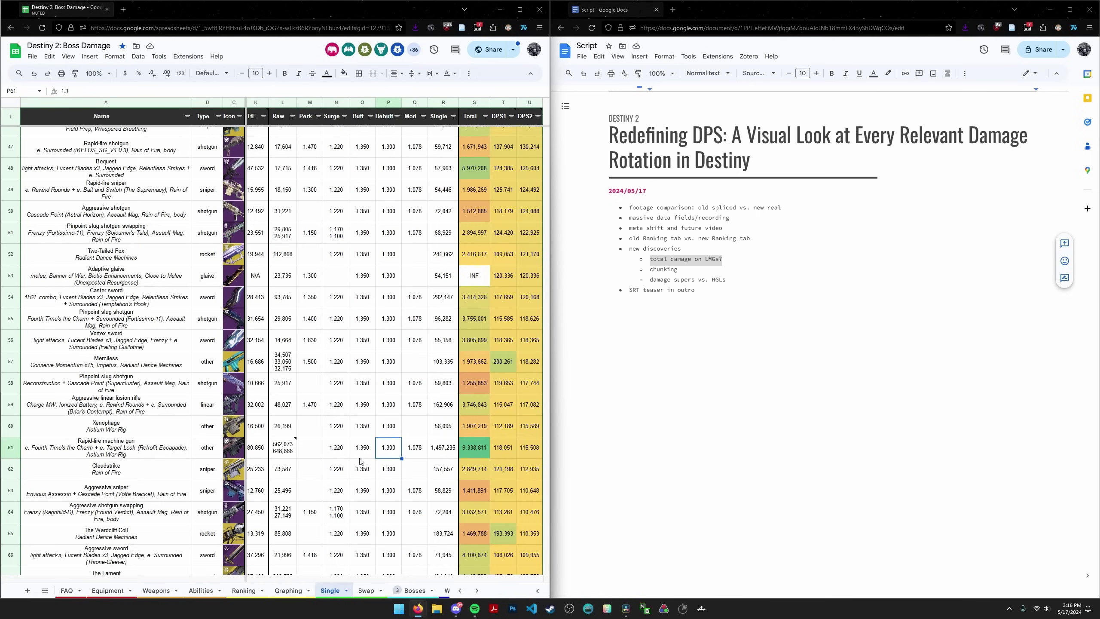
click(368, 591)
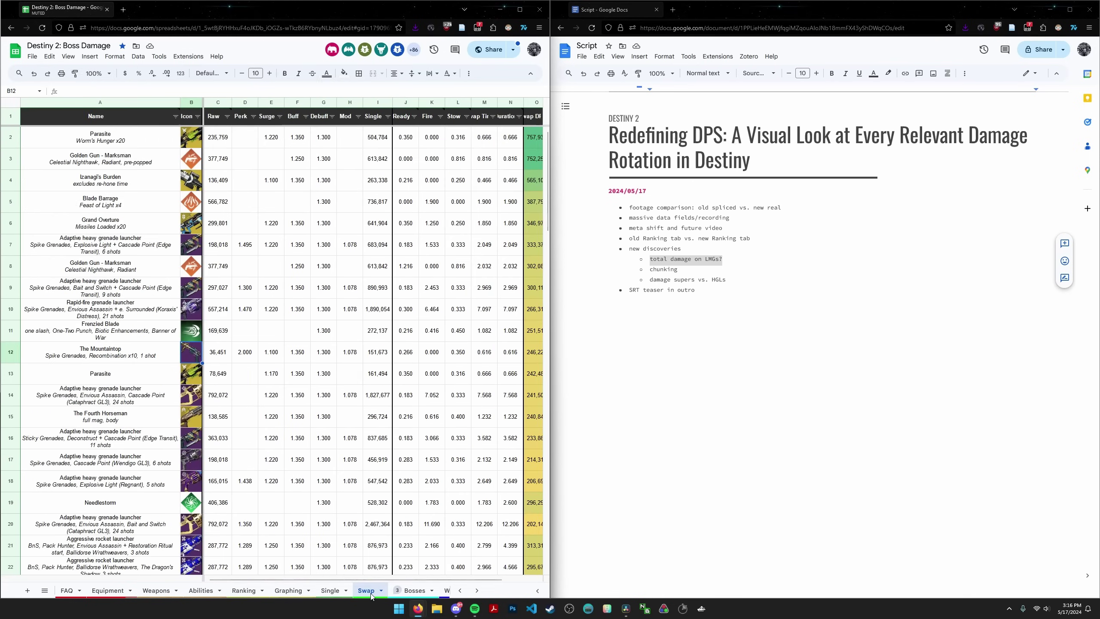
- Return to the Ranking sheet and launch Windows Calculator via system search ('calc')
click(244, 591)
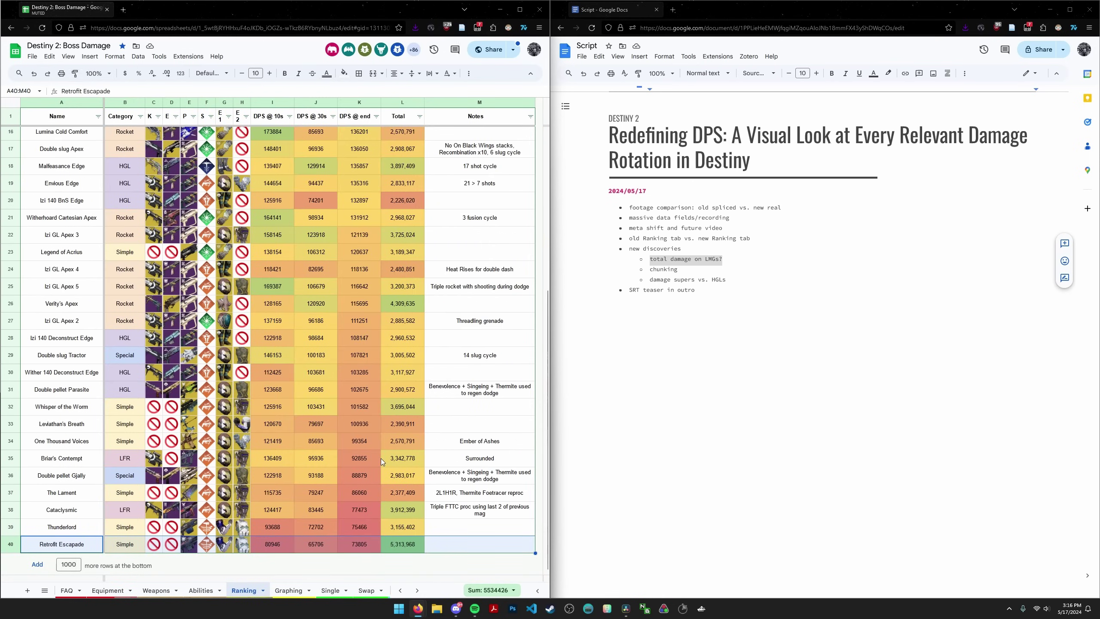
key(super)
text(calc)
key(Return)
- Calculate 5 × 1.3 × (1.35 ÷ 1.25) to get 7.02, then close Calculator
text(5)
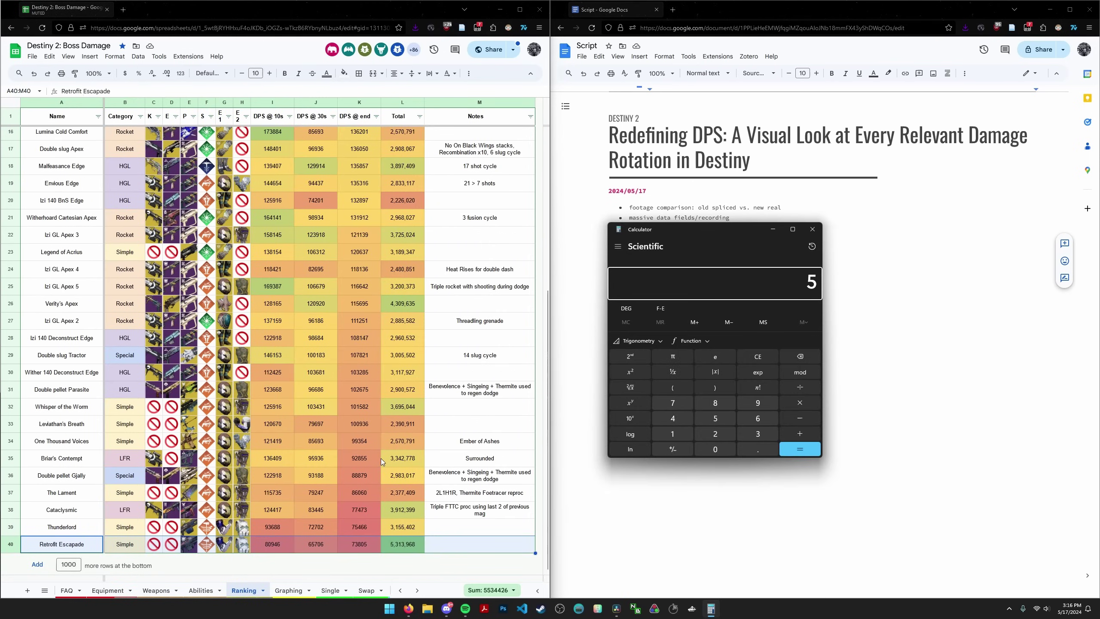
text(.3)
click(762, 359)
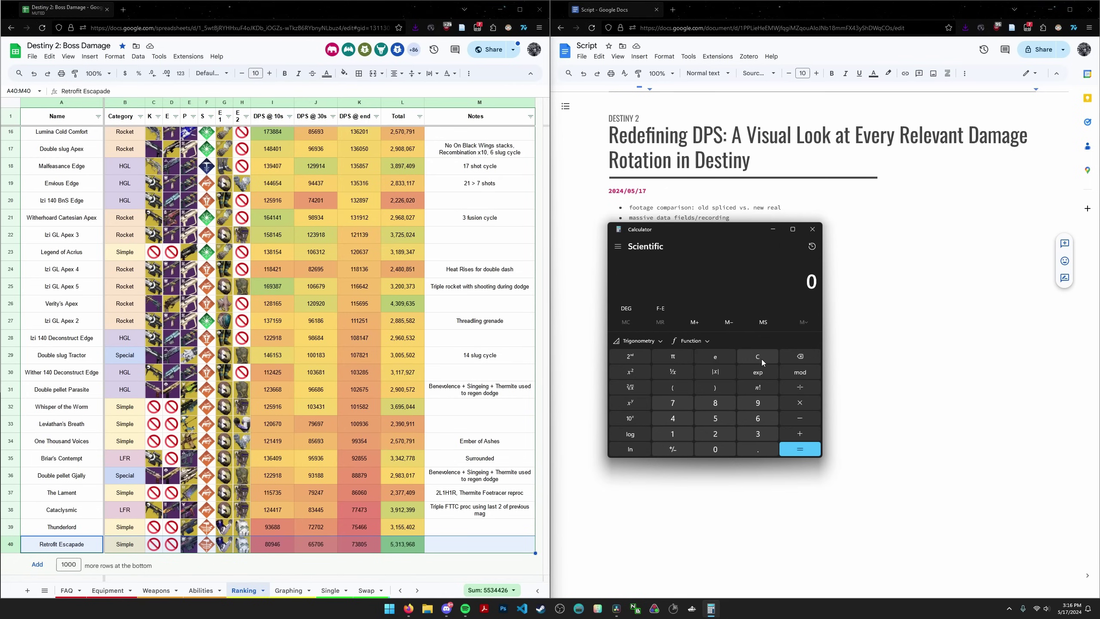
text(5)
text(*1.3)
key(Return)
text(*)
text((1.35/1)
text(.25))
key(Return)
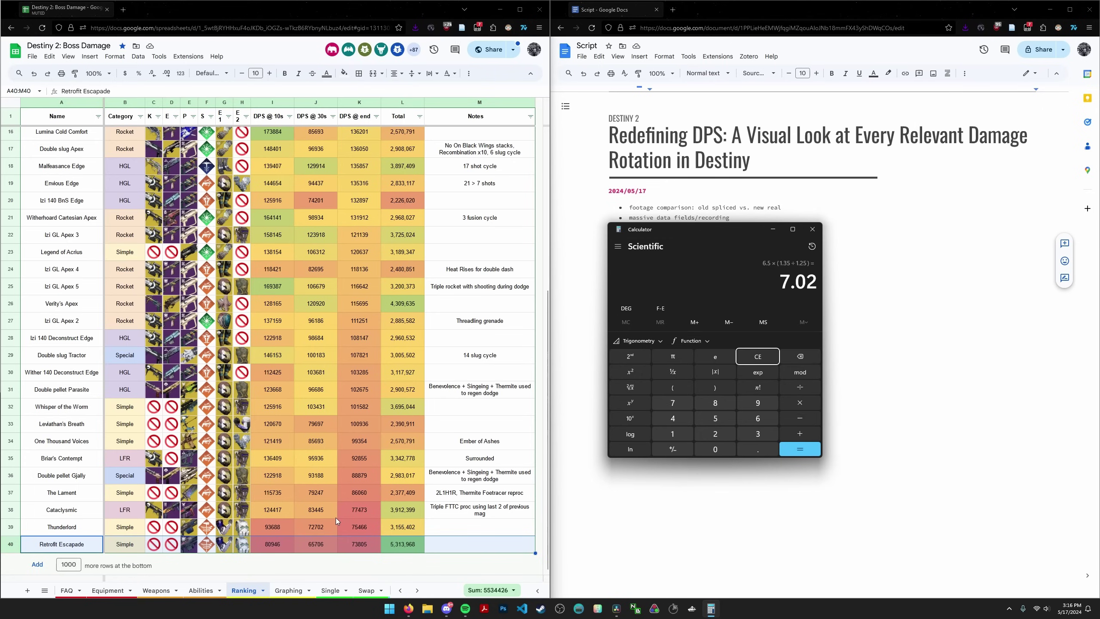
key(alt+F4)
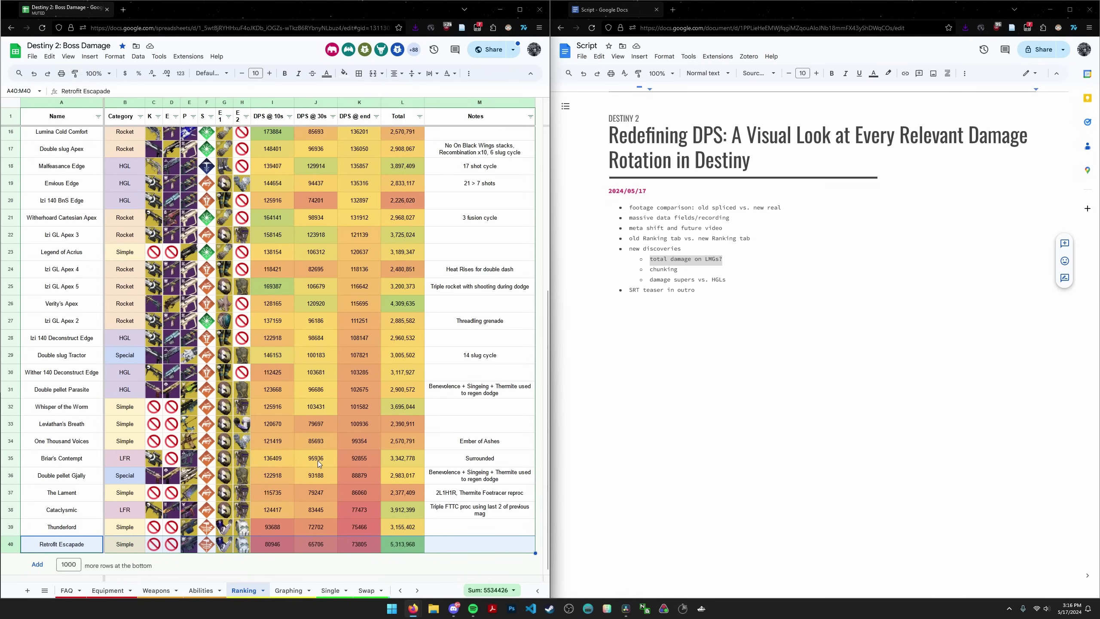
- Check Leviathan's Breath DPS at end, then the Aggressive sword debuff value on the Single sheet
click(358, 421)
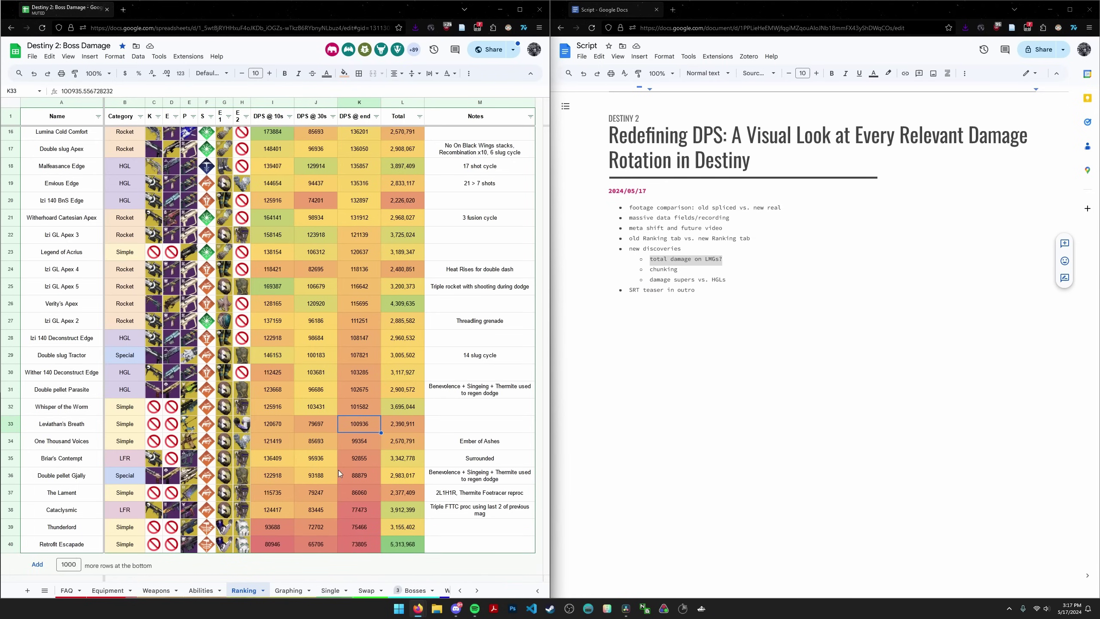
click(330, 590)
scroll(373, 477, down, 3)
click(386, 451)
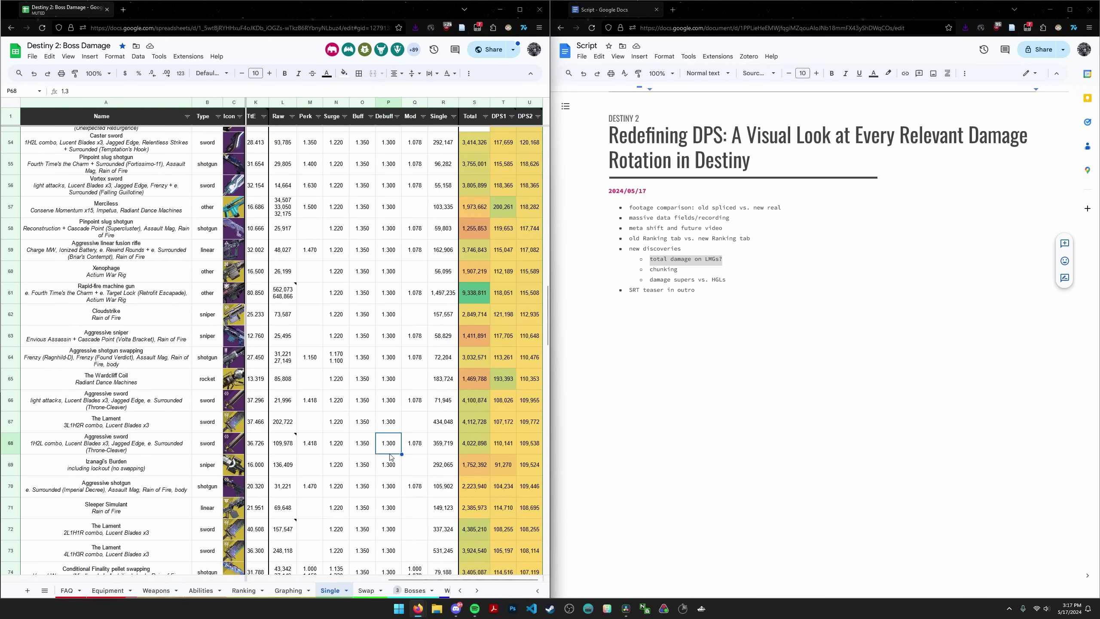
- Search the Single sheet for 'retrofit' and check its 1.15 perk, 1234 value and total damage
key(ctrl+f)
text(retrofit)
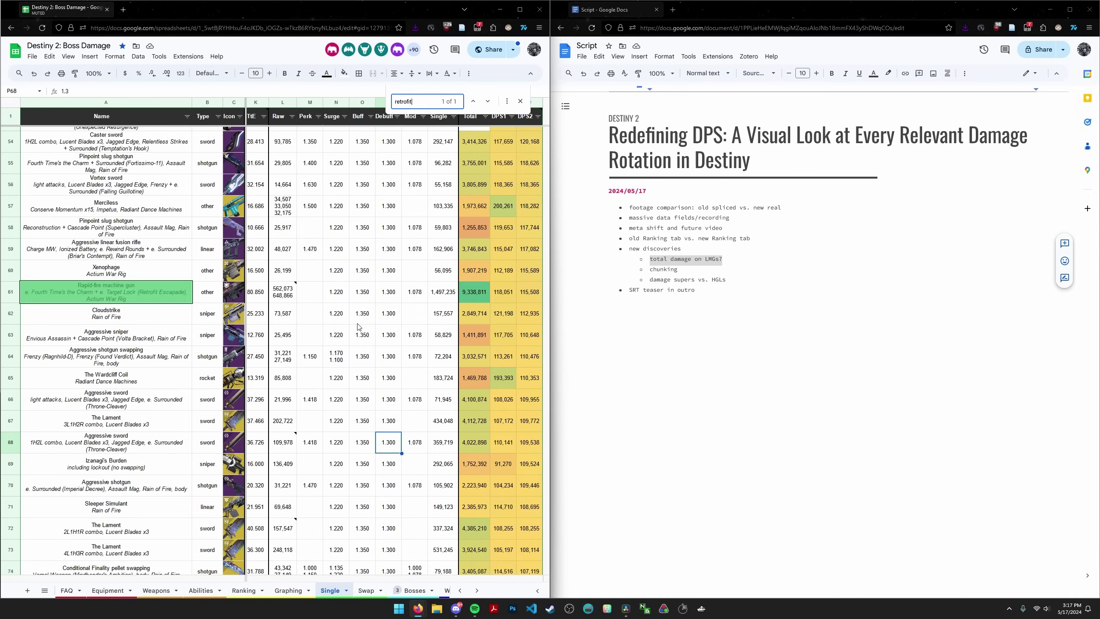
scroll(359, 327, left, 4)
click(426, 357)
scroll(330, 326, left, 1)
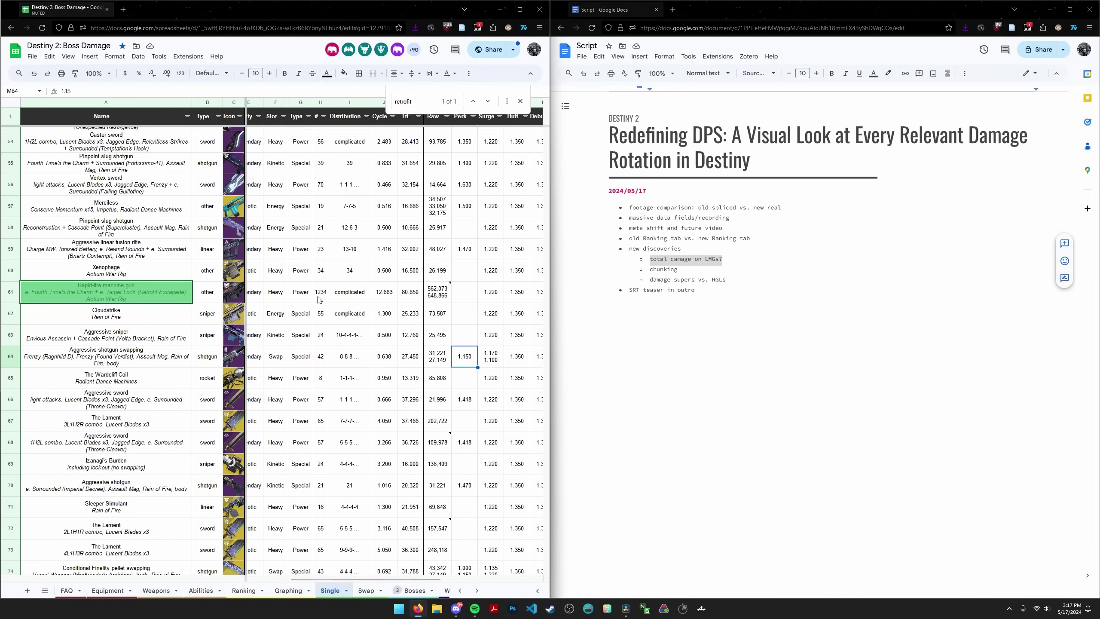
click(321, 297)
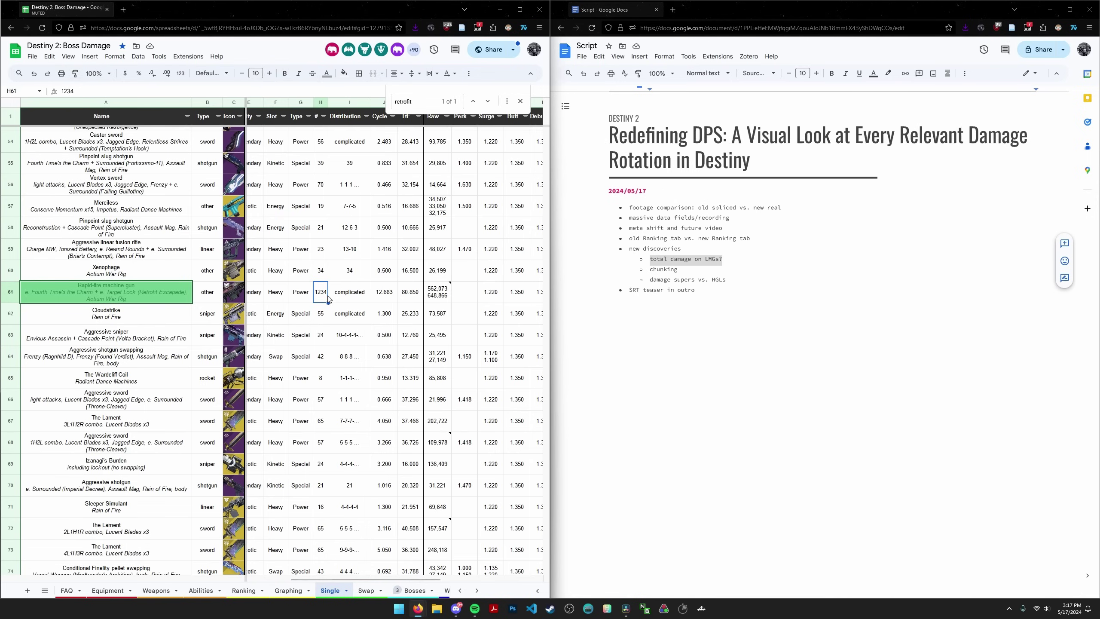
scroll(323, 295, right, 5)
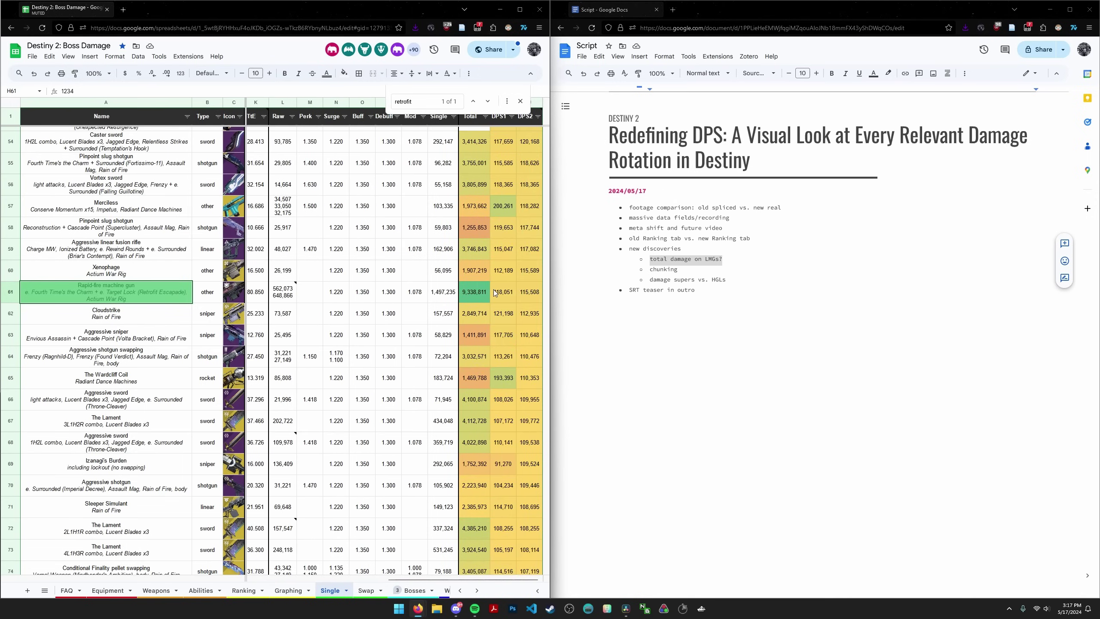
click(474, 297)
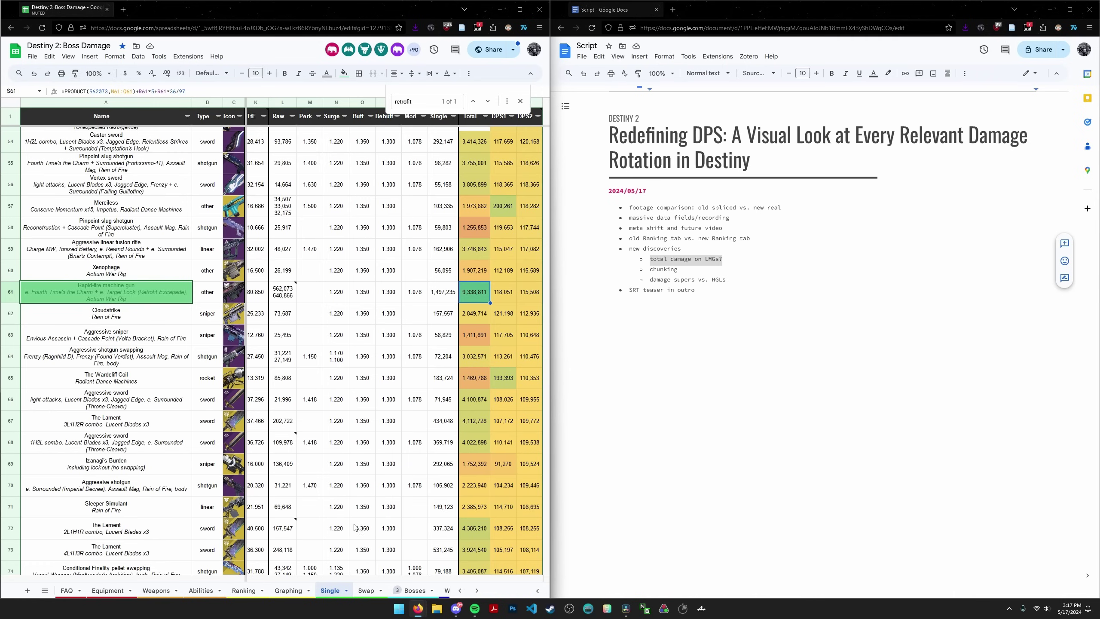
- Close the search and scroll to the Ranking tab's lower rows, Lumina Cold Comfort through Retrofit Escapade
click(255, 598)
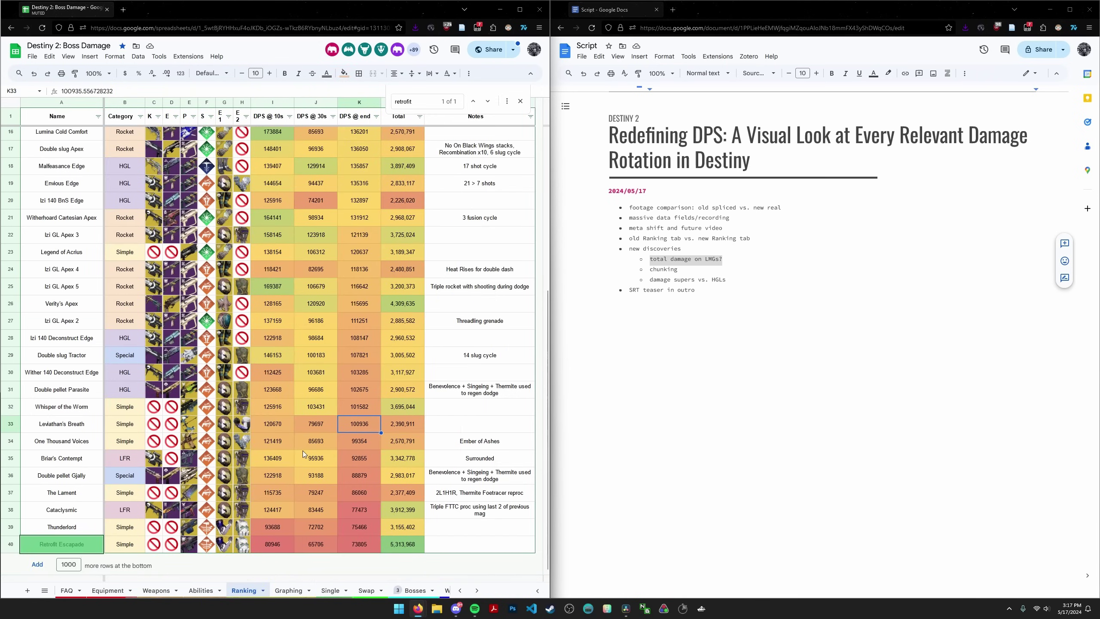
click(520, 101)
click(351, 304)
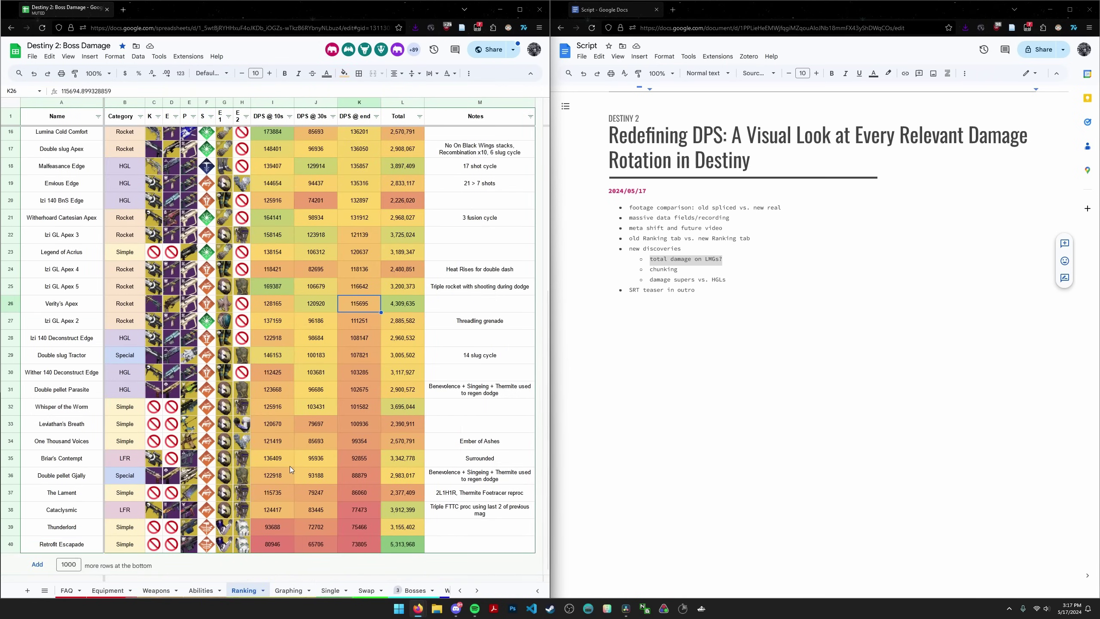
scroll(284, 379, up, 5)
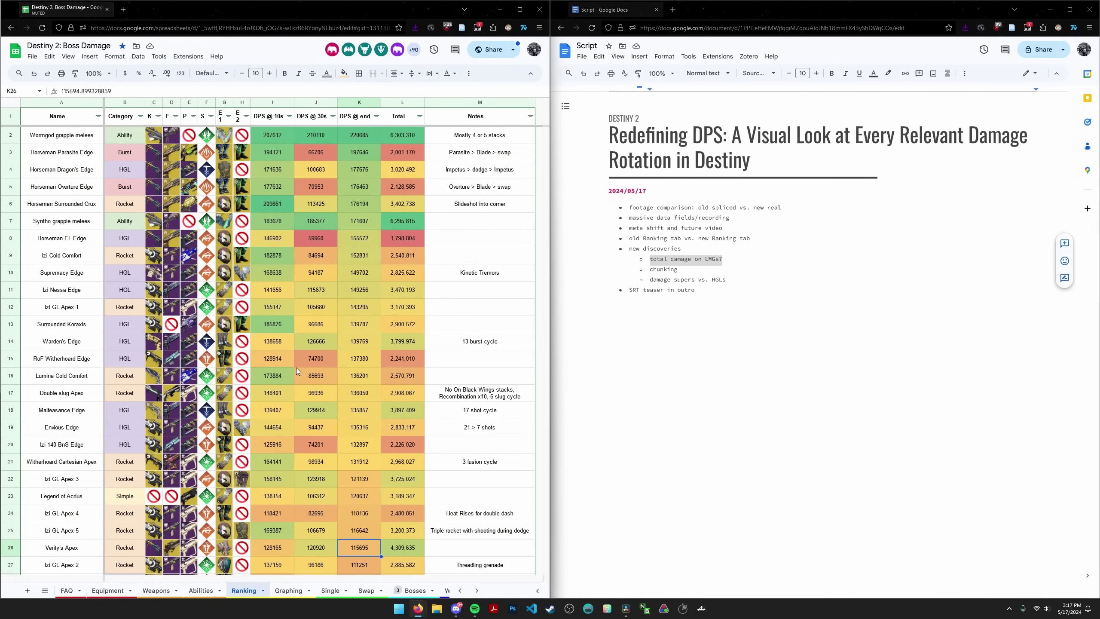
scroll(296, 368, down, 3)
click(330, 590)
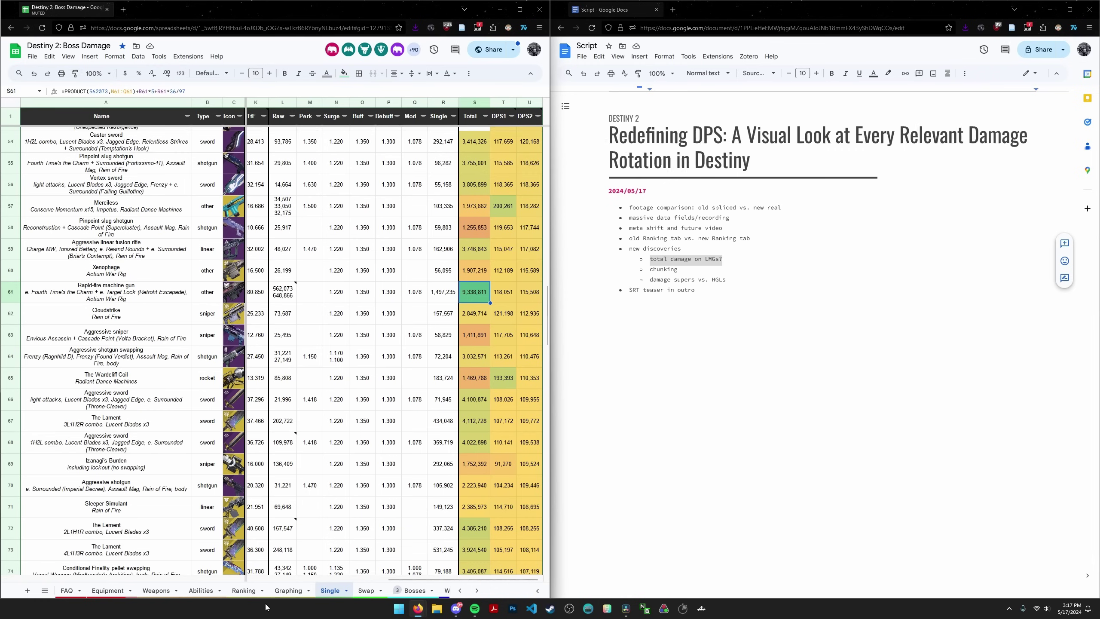
click(244, 590)
scroll(299, 494, down, 3)
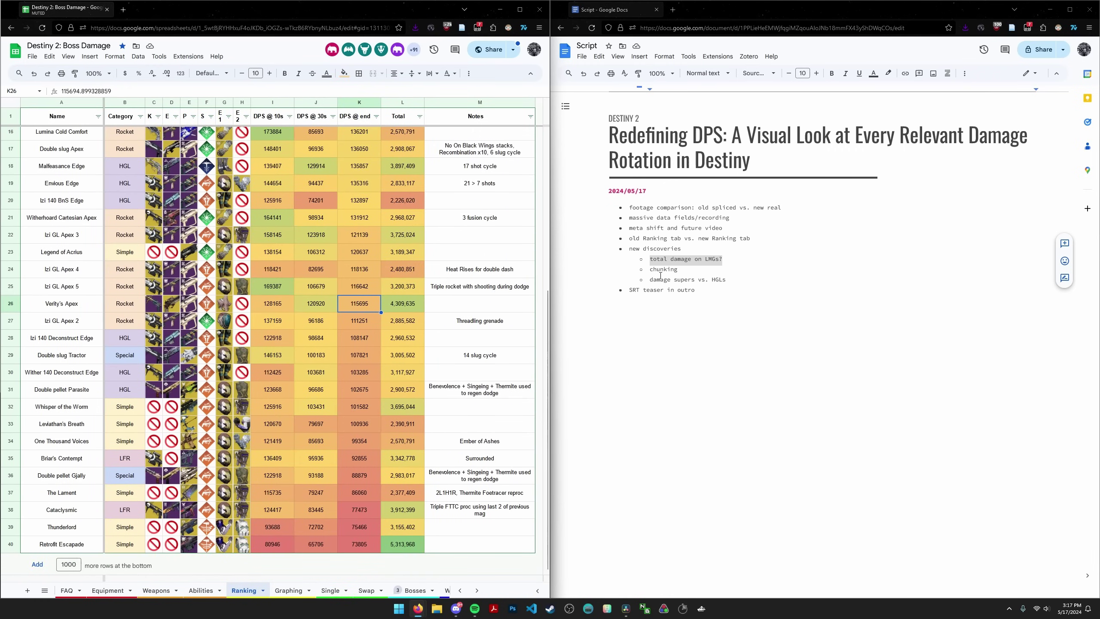
- Mark 'chunking' in the script, review Envious Edge's =2833117/20.937 end DPS, and bring up the Rotations > New folder
drag(678, 269, 647, 271)
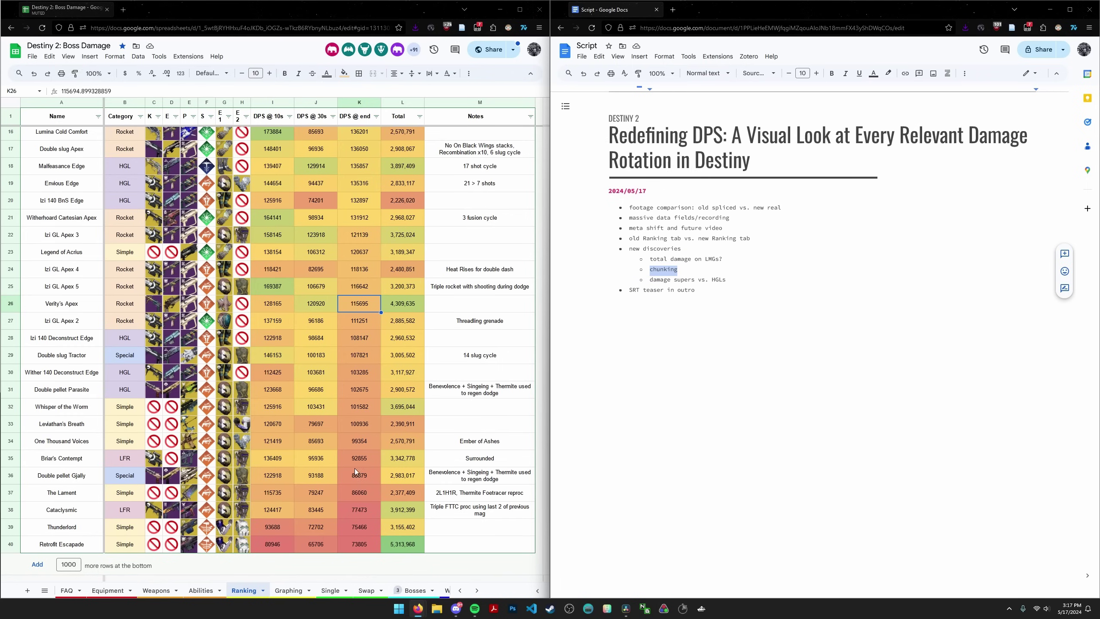
scroll(355, 468, up, 5)
click(376, 427)
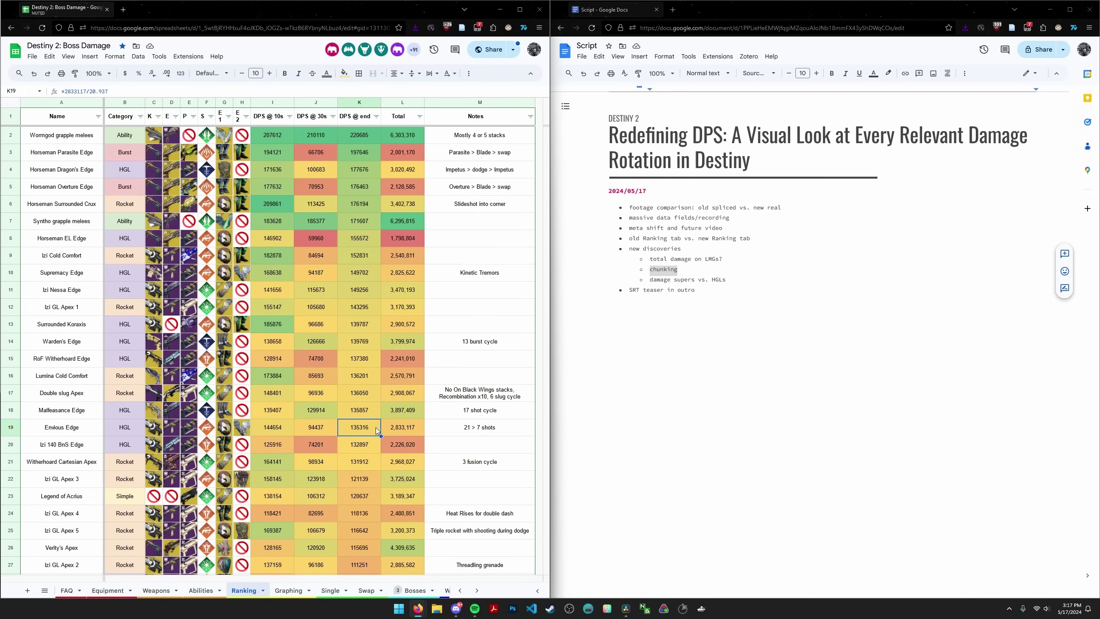
scroll(359, 455, down, 5)
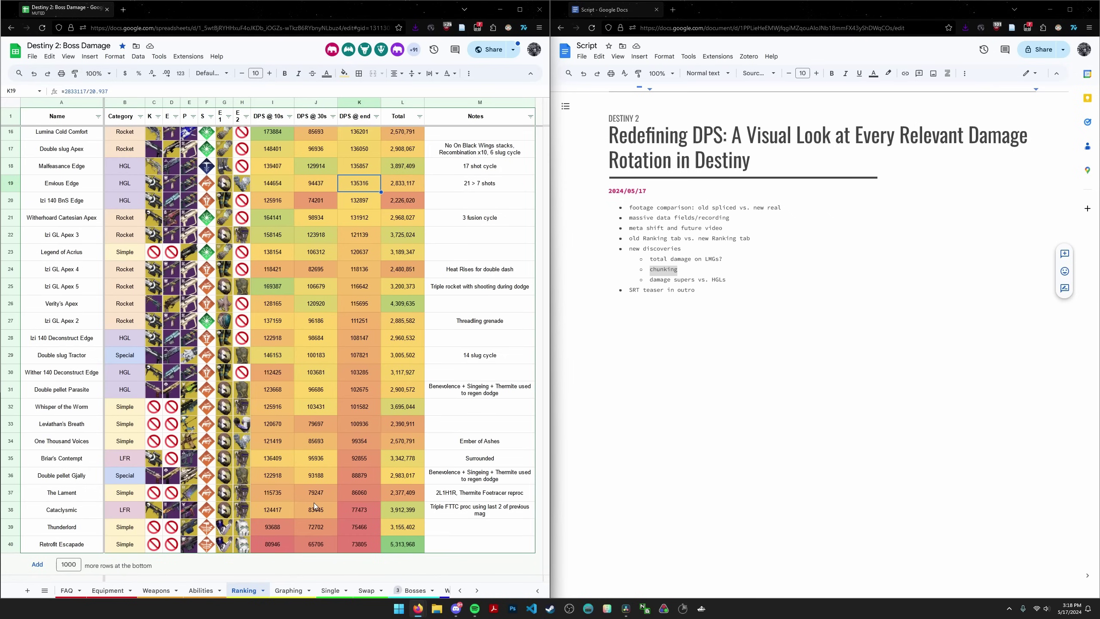
key(alt+Tab)
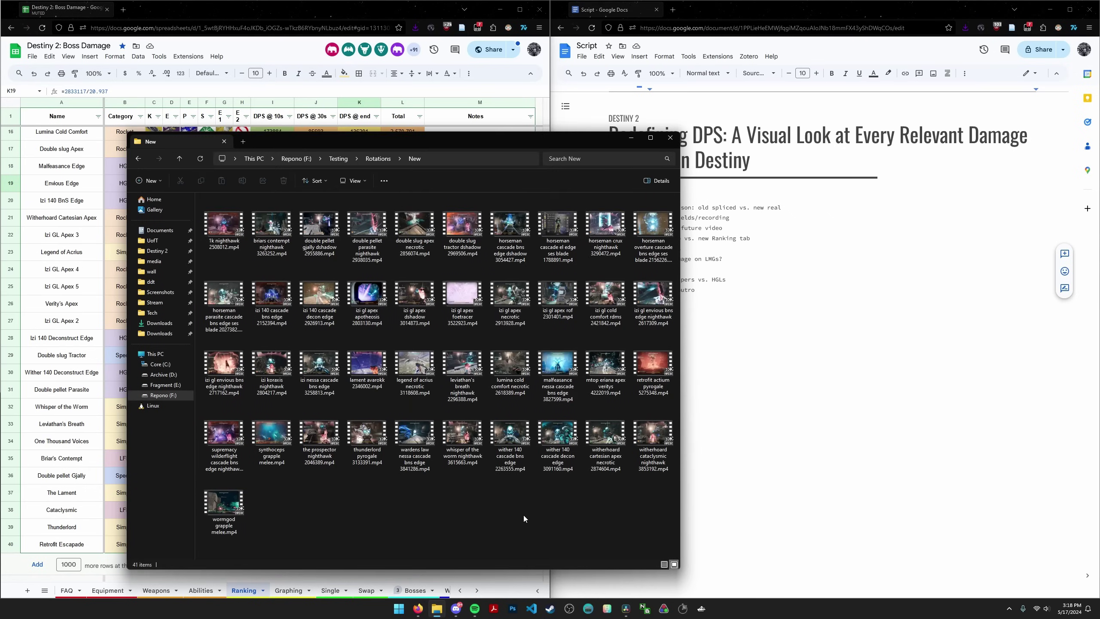
- Play the retrofit actium pyrogale clip, pausing in the 1:01–1:18 Templar damage phase, then close MPC-BE
double_click(631, 371)
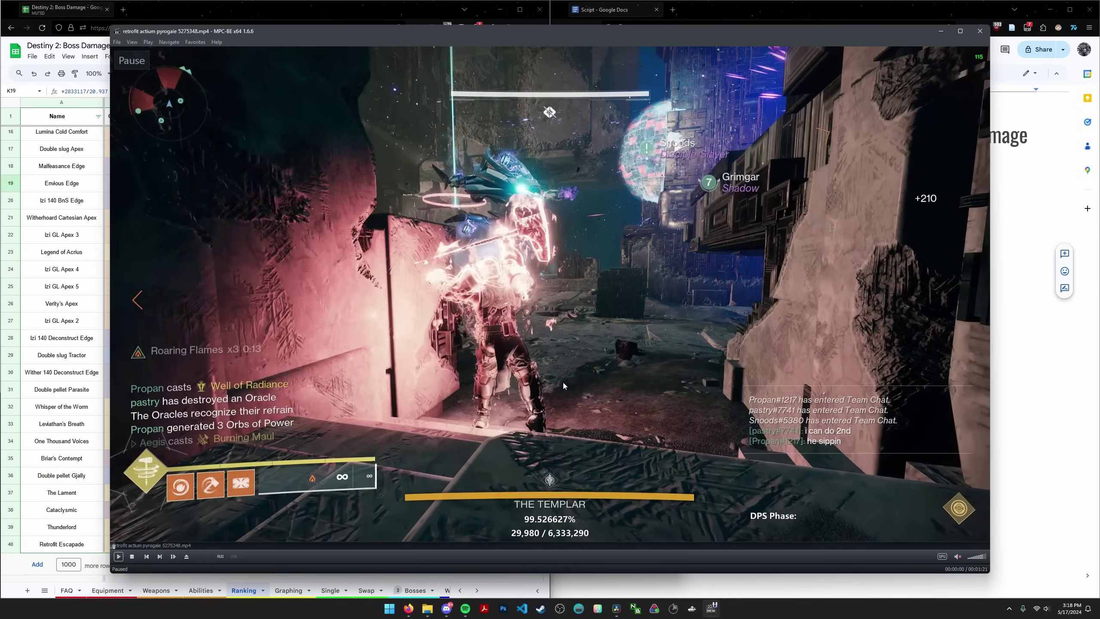
key(space)
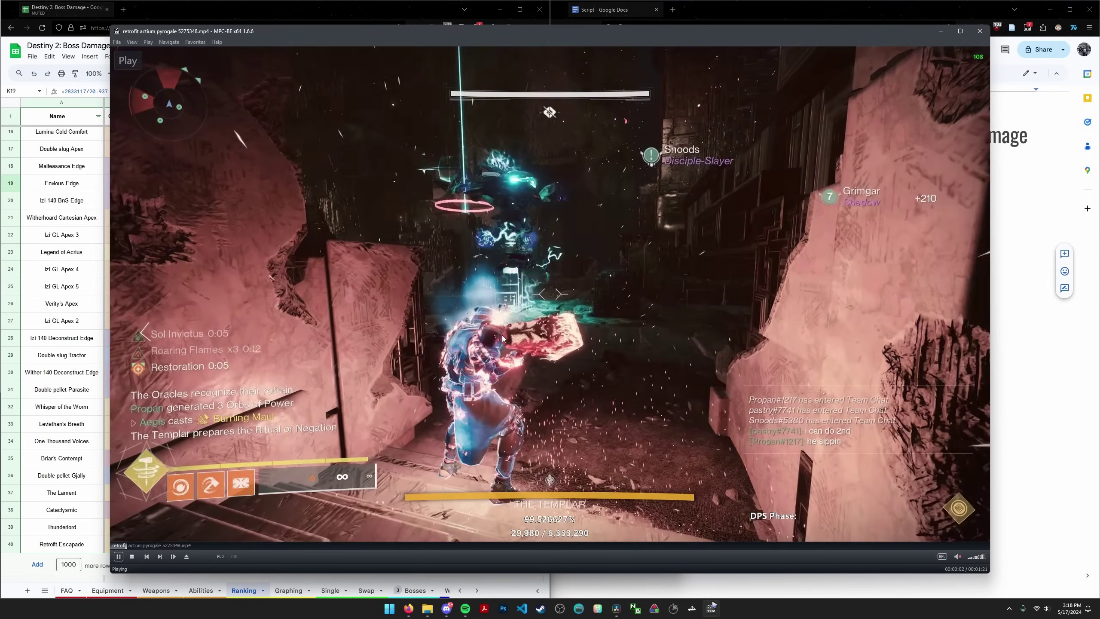
click(773, 547)
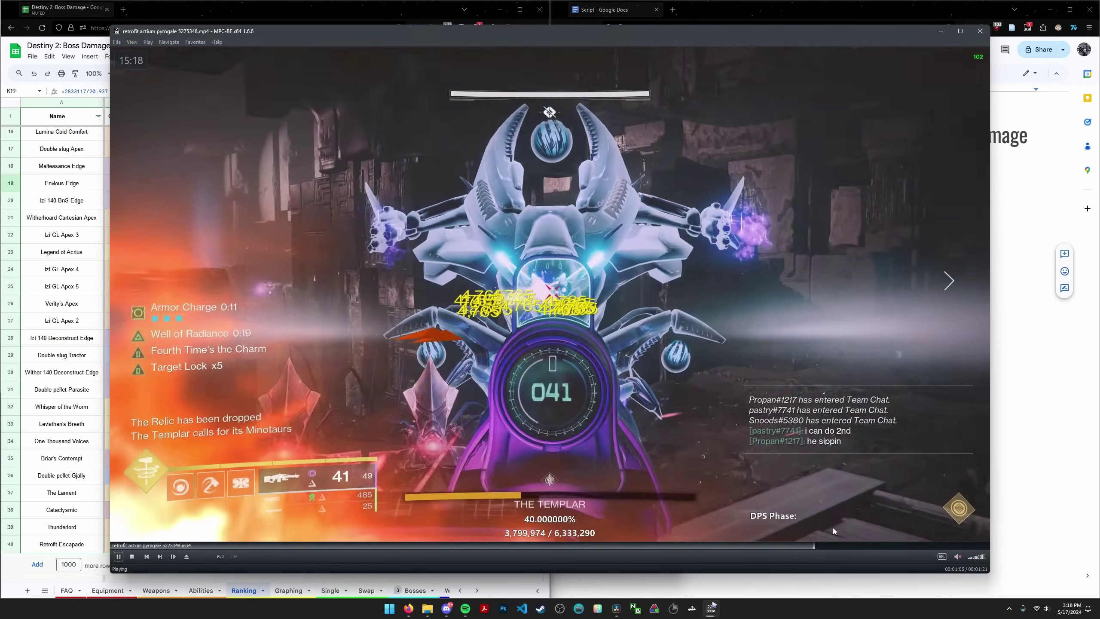
click(927, 546)
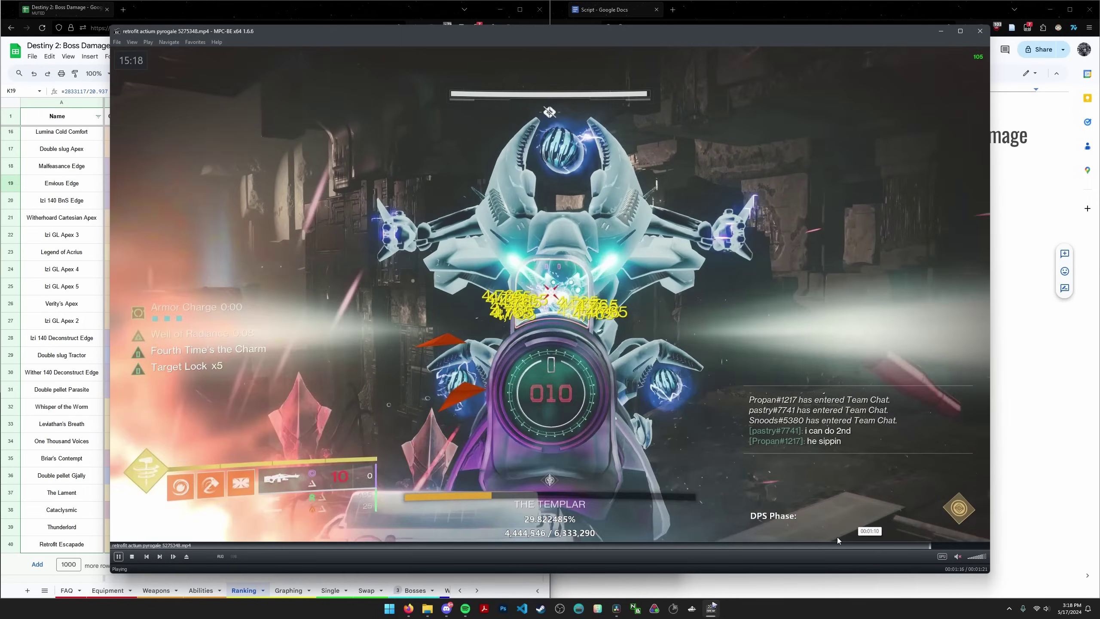
click(489, 429)
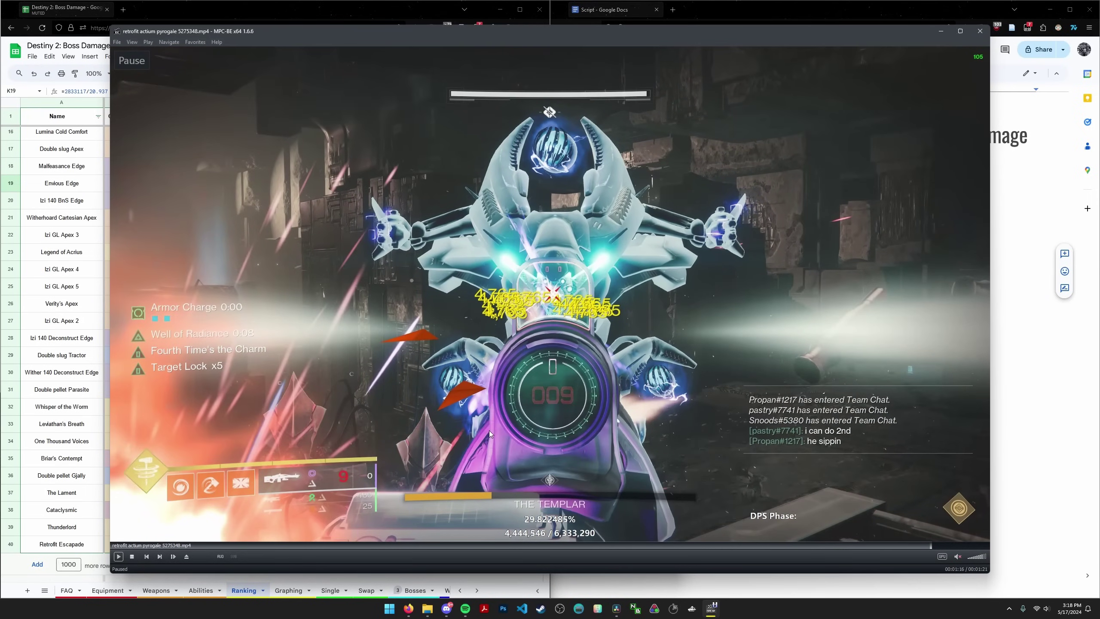
click(471, 486)
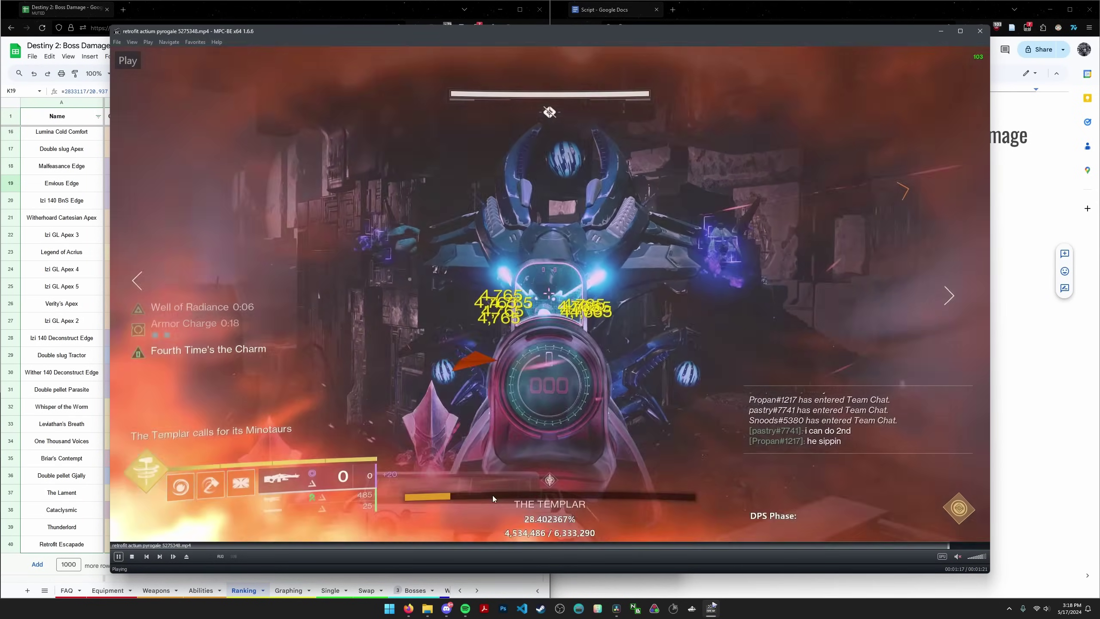
click(492, 495)
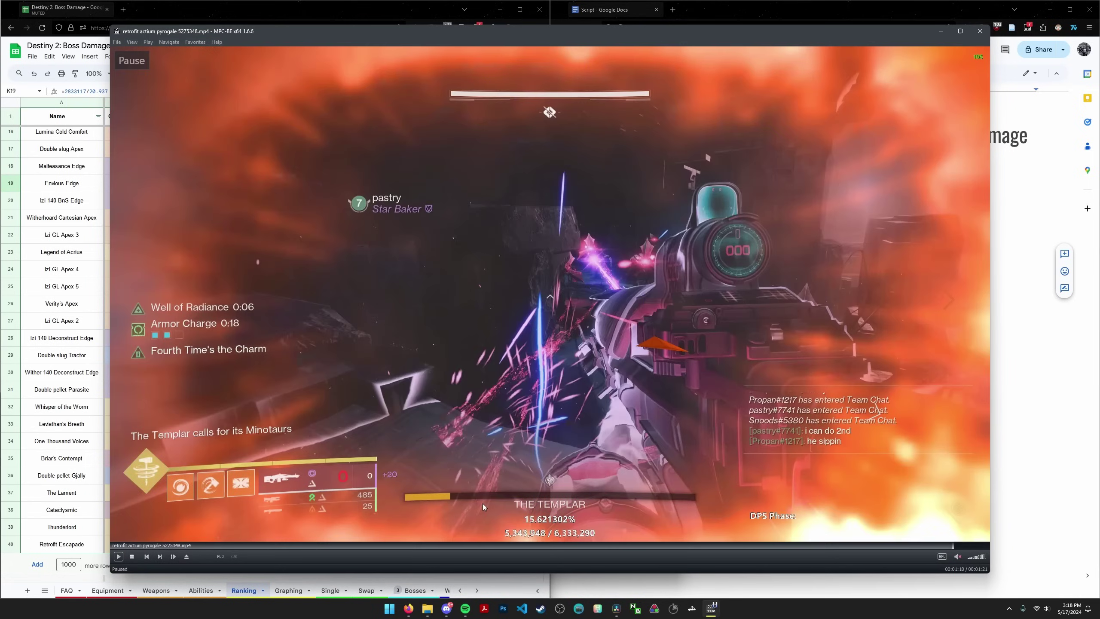
click(987, 36)
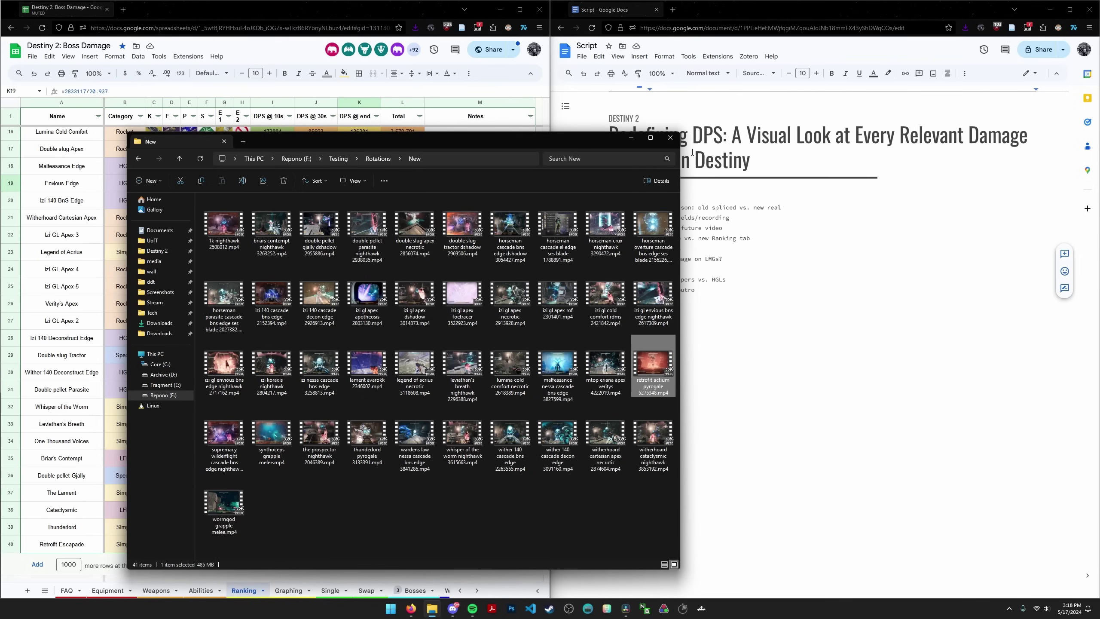
- Close the folder and select the Thunderlord (3,155,402) and Retrofit Escapade (5,313,968) rows
click(670, 139)
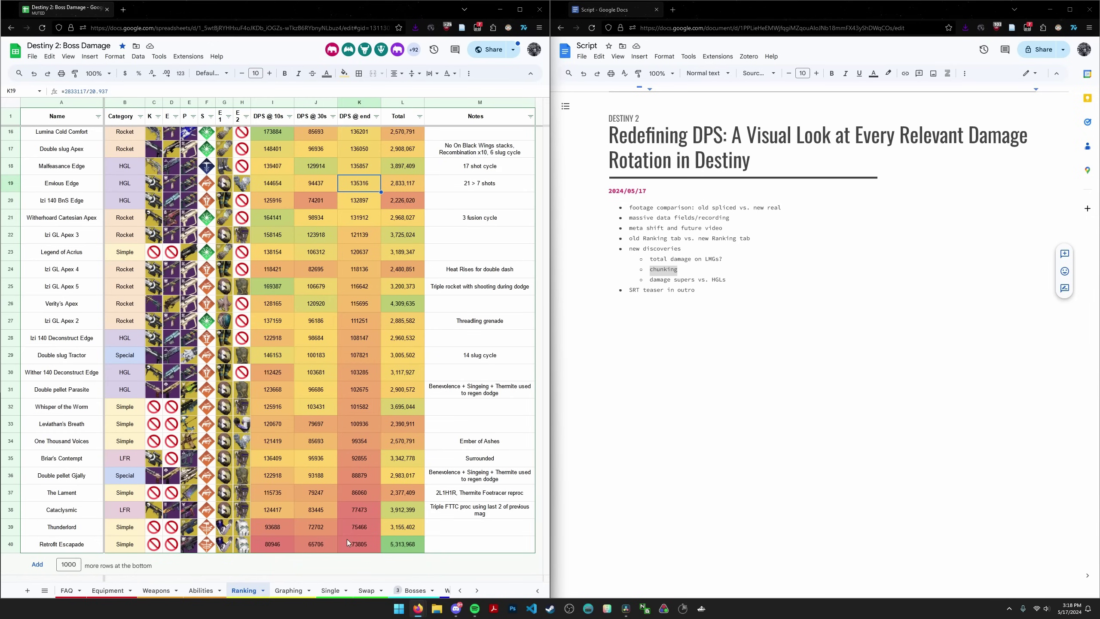
drag(76, 550, 427, 520)
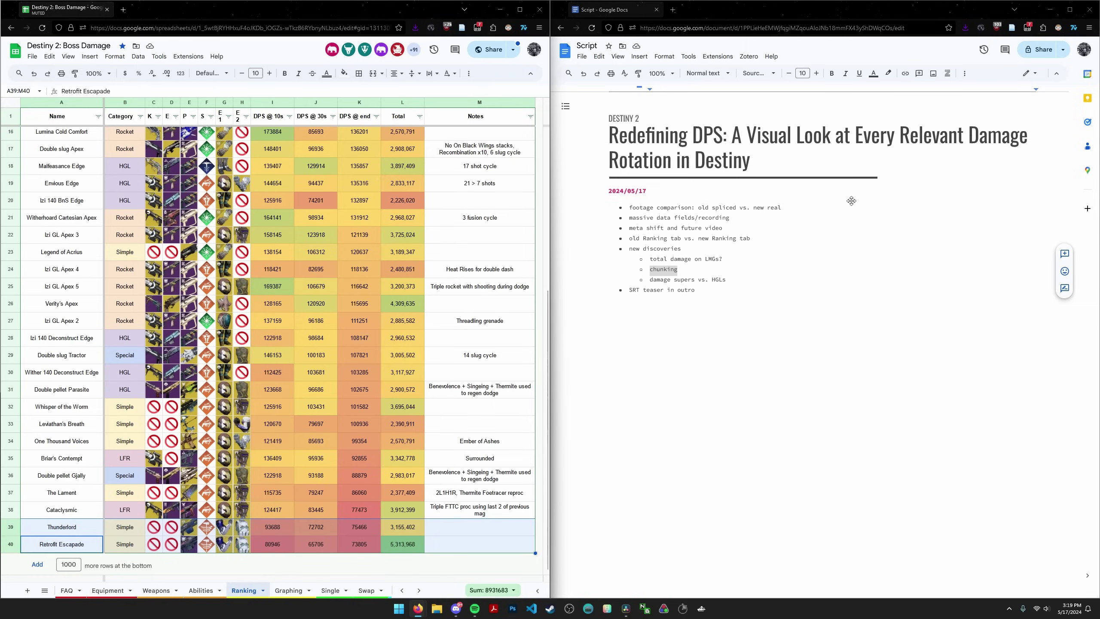
- Select 'damage supers vs. HGLs' in the script and check Horseman Surrounded Crux's DPS @ 30s
click(685, 279)
drag(729, 279, 649, 280)
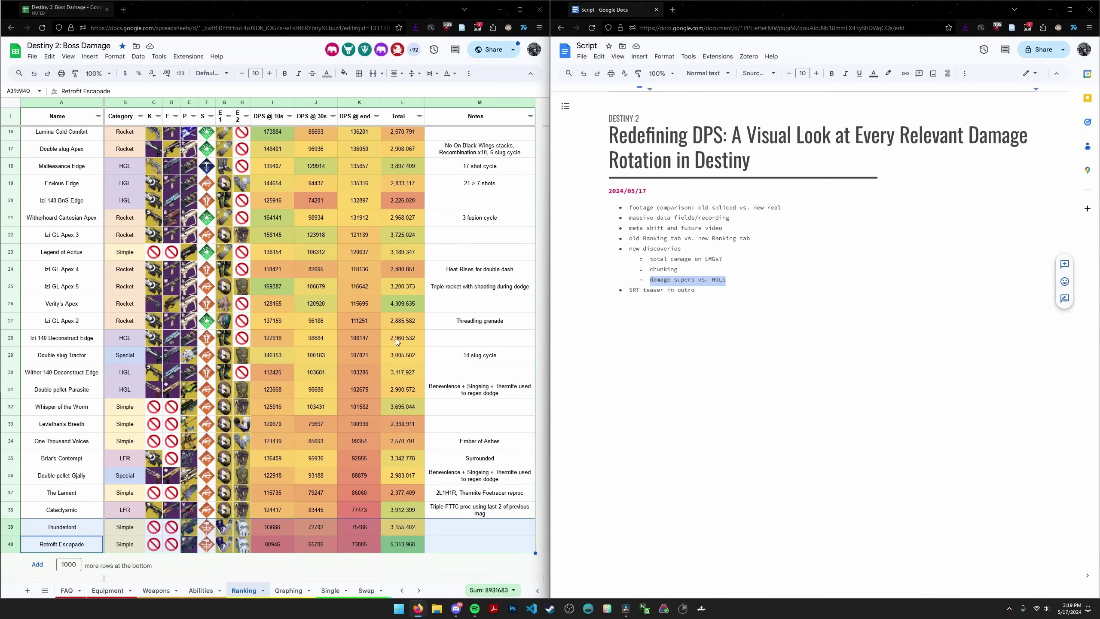
scroll(396, 339, up, 5)
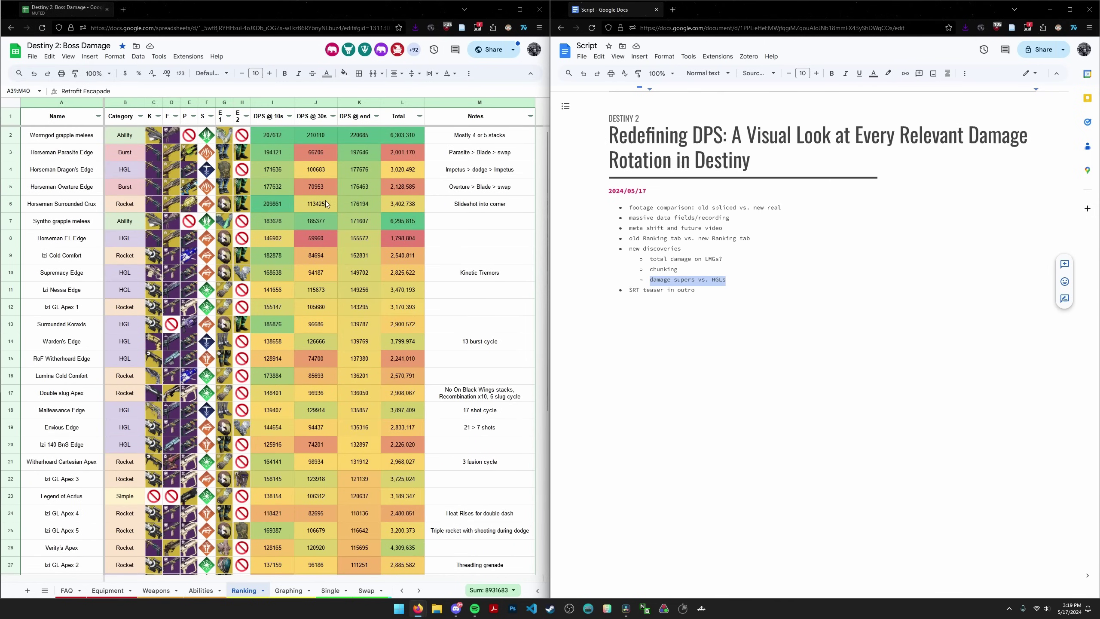
click(325, 200)
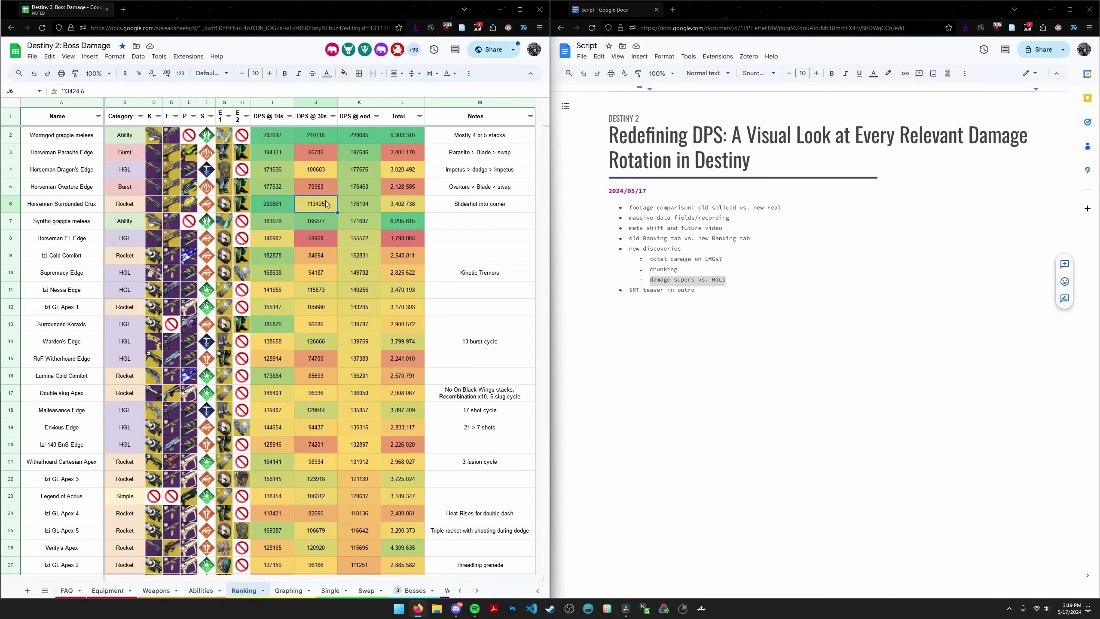
- Highlight the Horseman Dragon's Edge, Surrounded Crux, Izi Cold Comfort, GL Apex 1 and Nessa Edge rows
drag(78, 173, 401, 166)
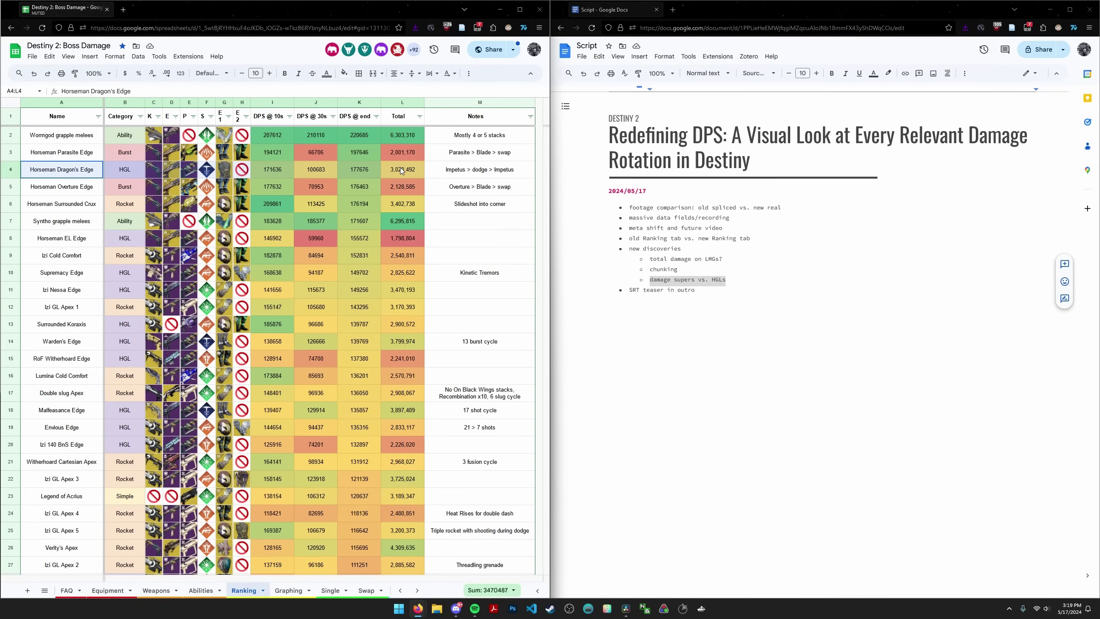
drag(65, 203, 401, 204)
drag(74, 260, 401, 257)
drag(69, 309, 400, 307)
drag(69, 290, 408, 287)
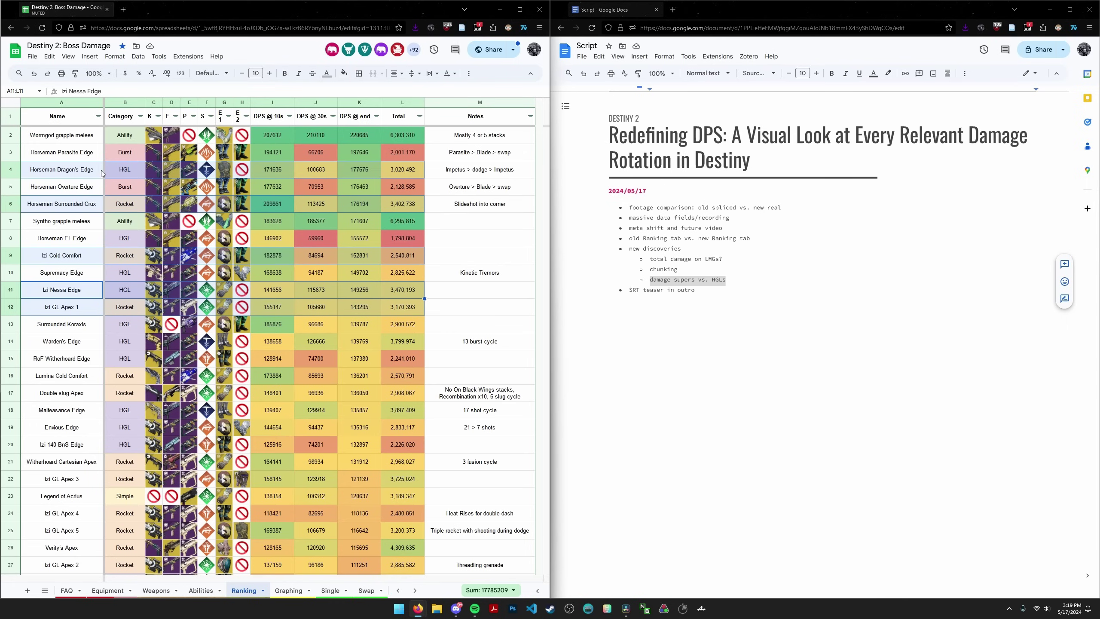
- Re-highlight the Horseman Dragon's Edge row and compare it with the Wormgod and Horseman Parasite rows
click(126, 172)
drag(126, 173, 420, 164)
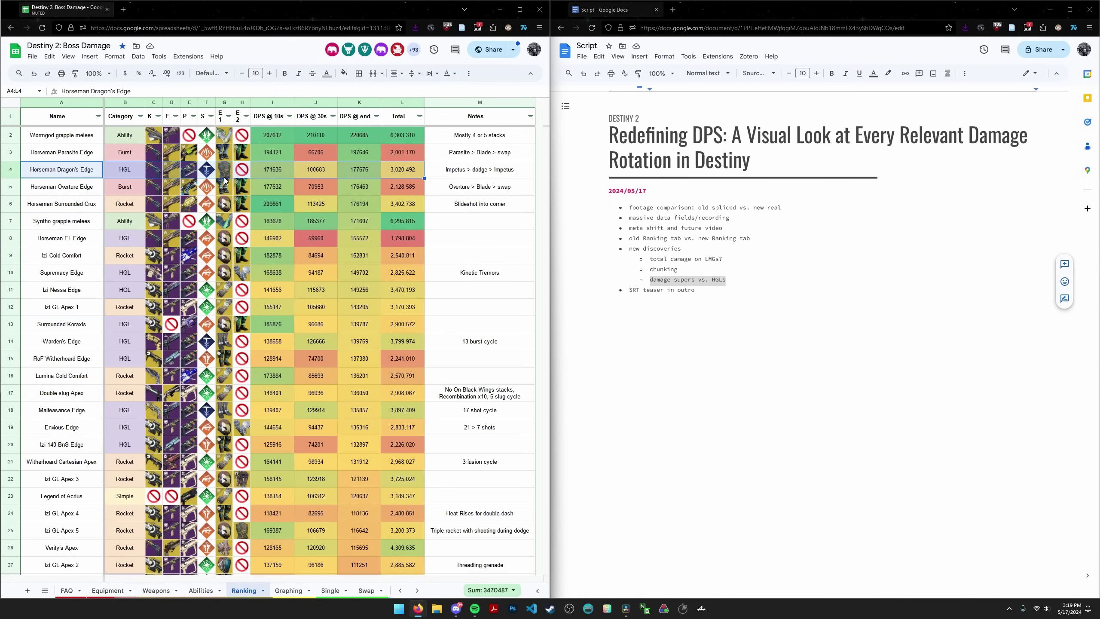
click(206, 175)
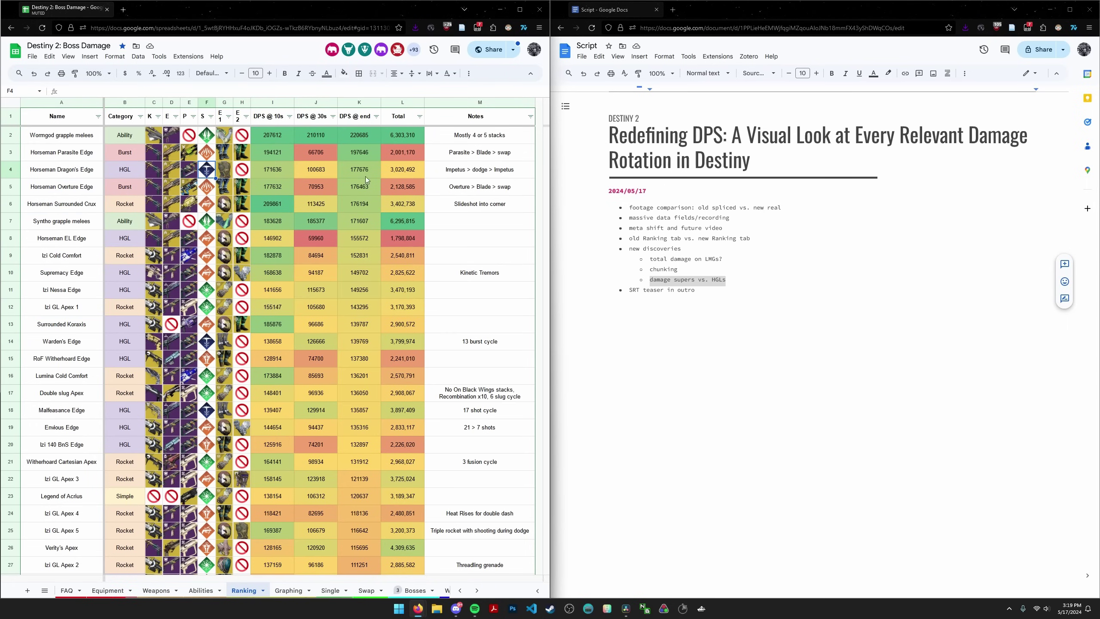
drag(65, 172, 423, 172)
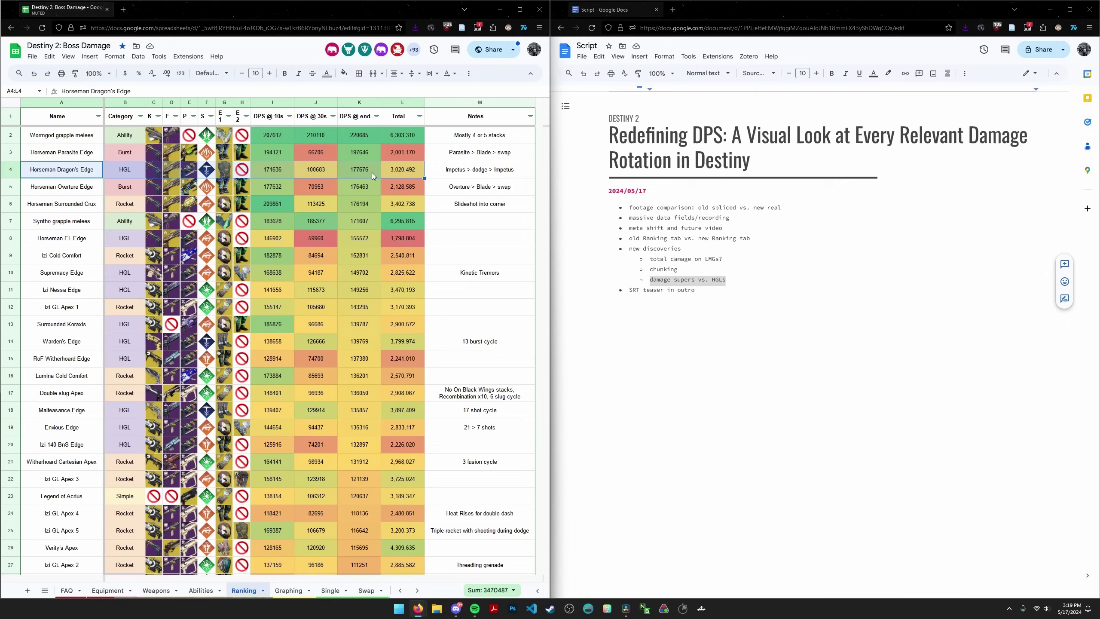
mouse_move(189, 156)
mouse_down()
mouse_move(359, 153)
mouse_move(191, 157)
mouse_up()
drag(62, 152, 435, 136)
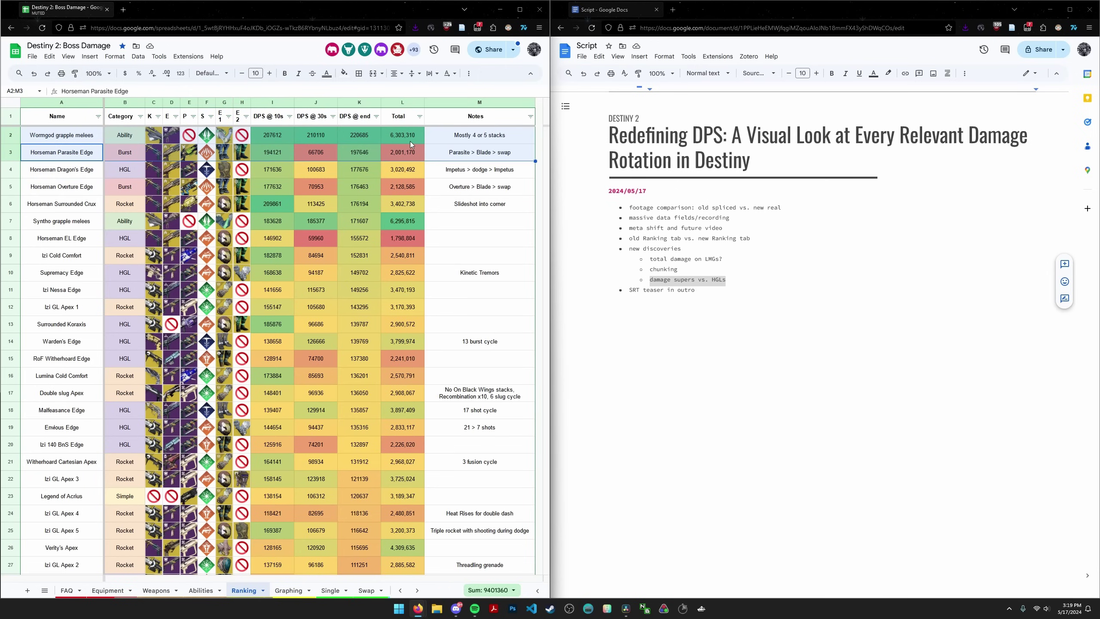
drag(392, 170, 48, 178)
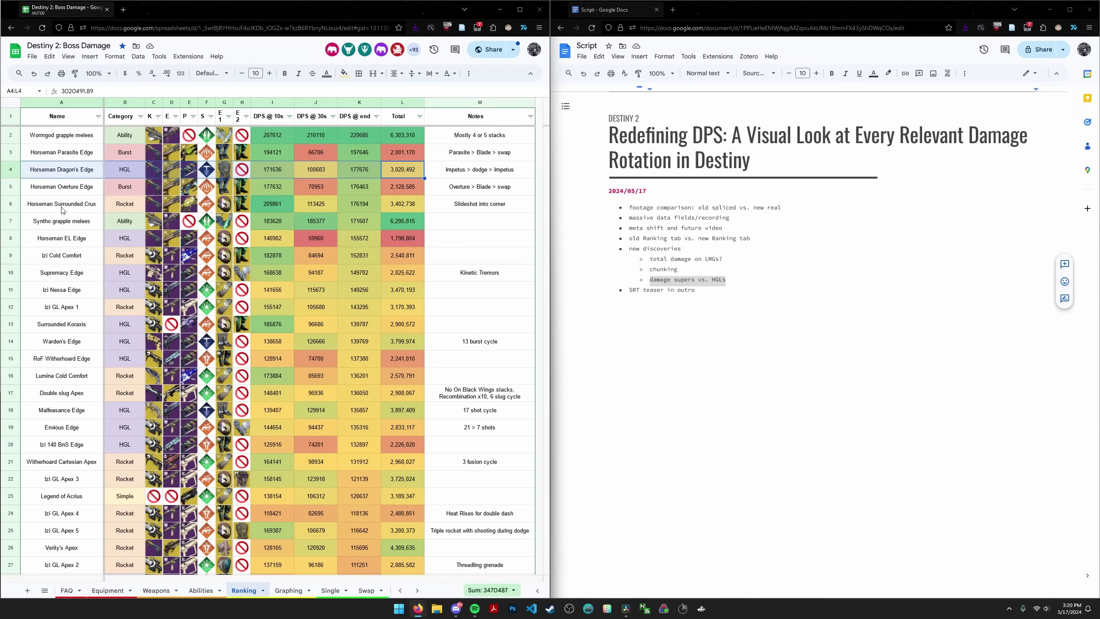
- Check Horseman Surrounded Crux's DPS @ end and total damage against Horseman Dragon's Edge
drag(62, 210, 396, 207)
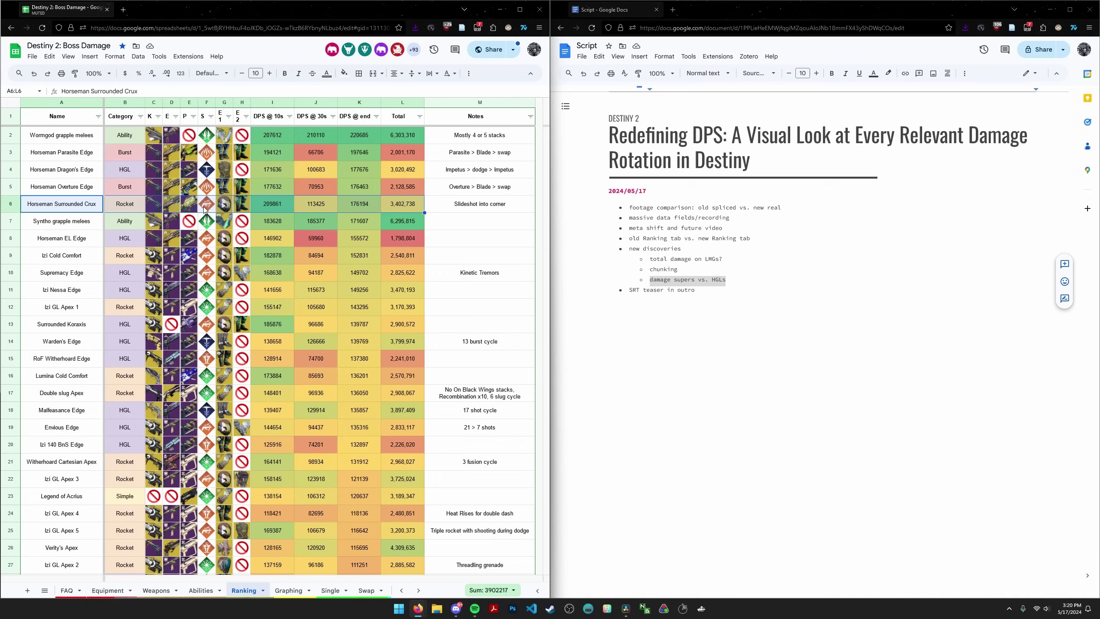
click(364, 207)
click(395, 206)
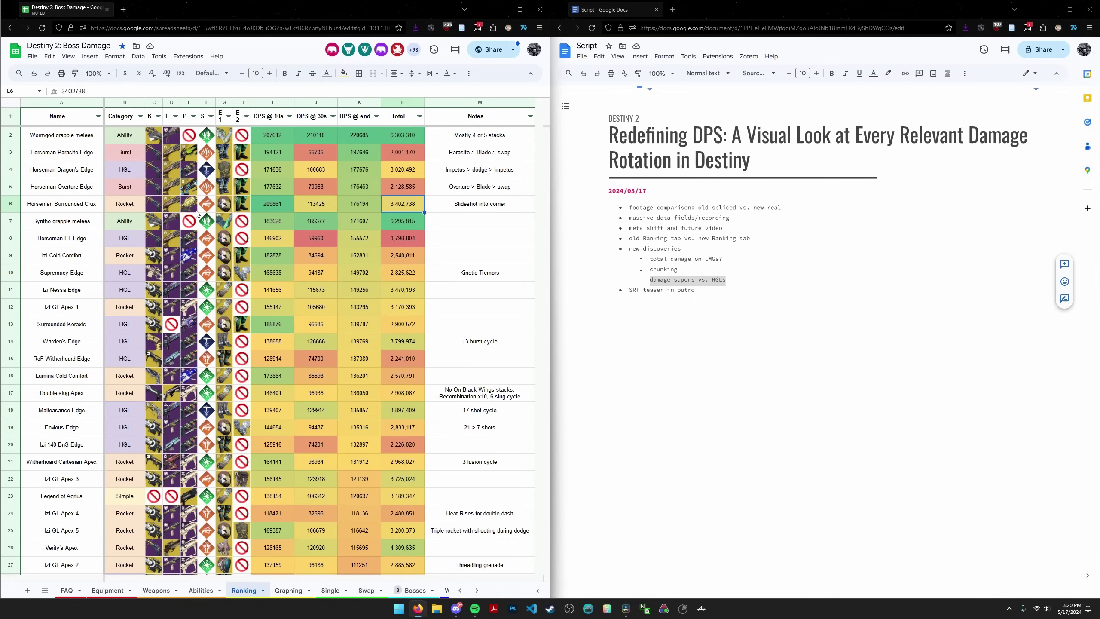
drag(56, 178, 413, 175)
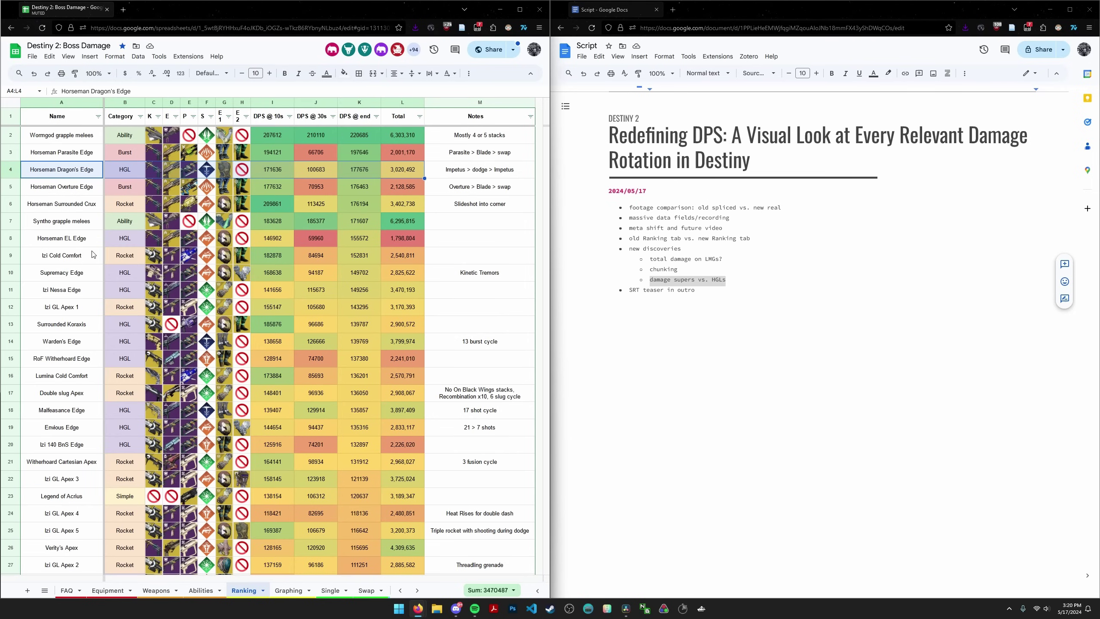
drag(79, 241, 401, 241)
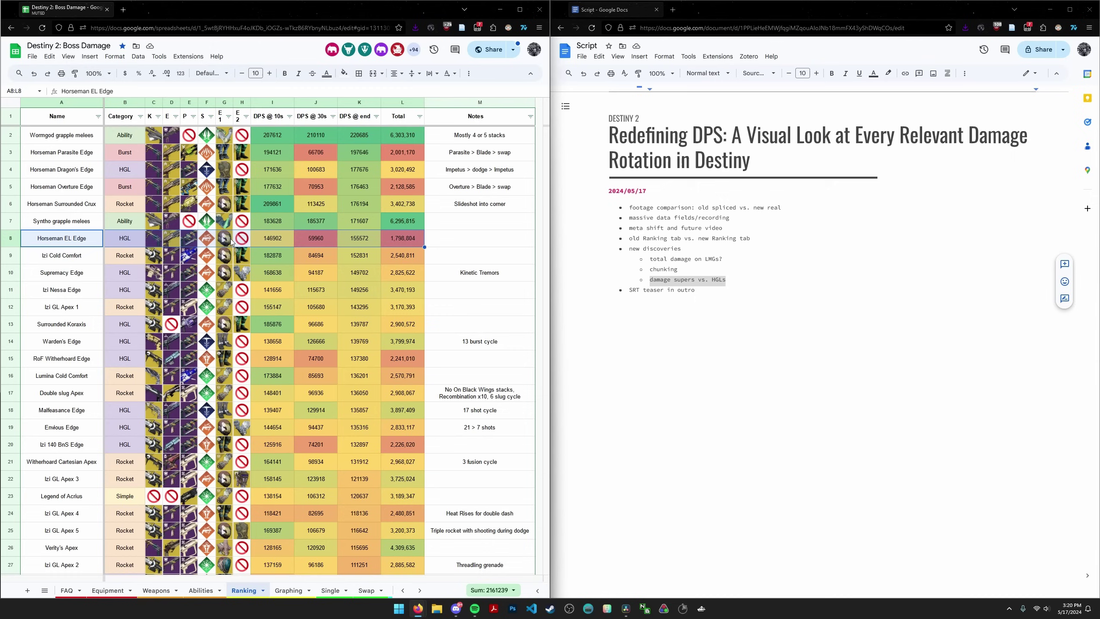
click(410, 242)
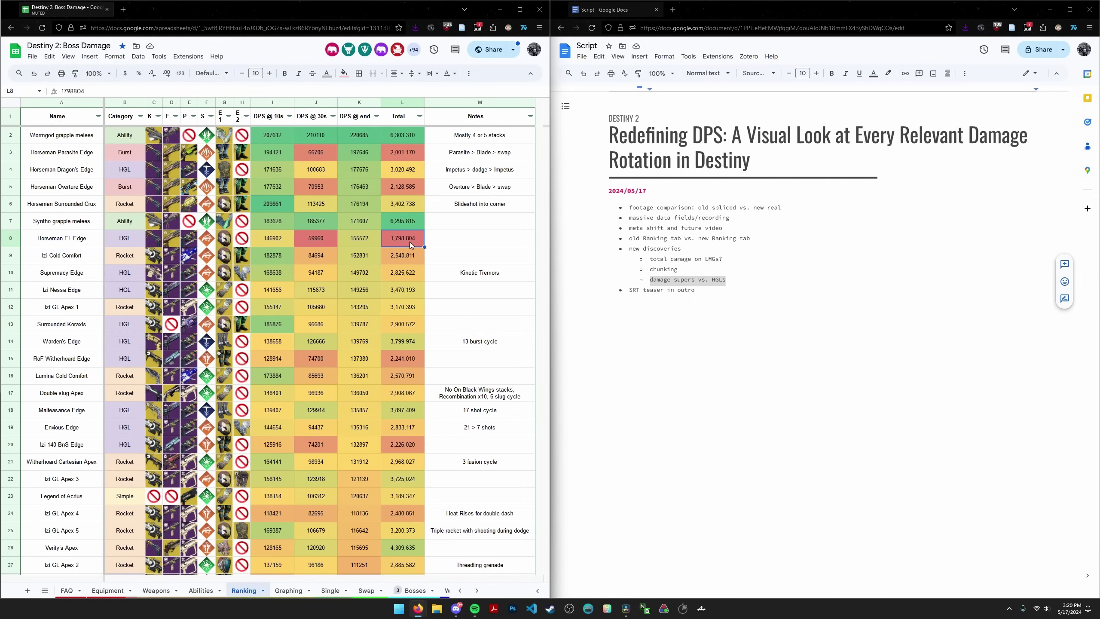
drag(95, 291, 390, 291)
drag(87, 290, 409, 287)
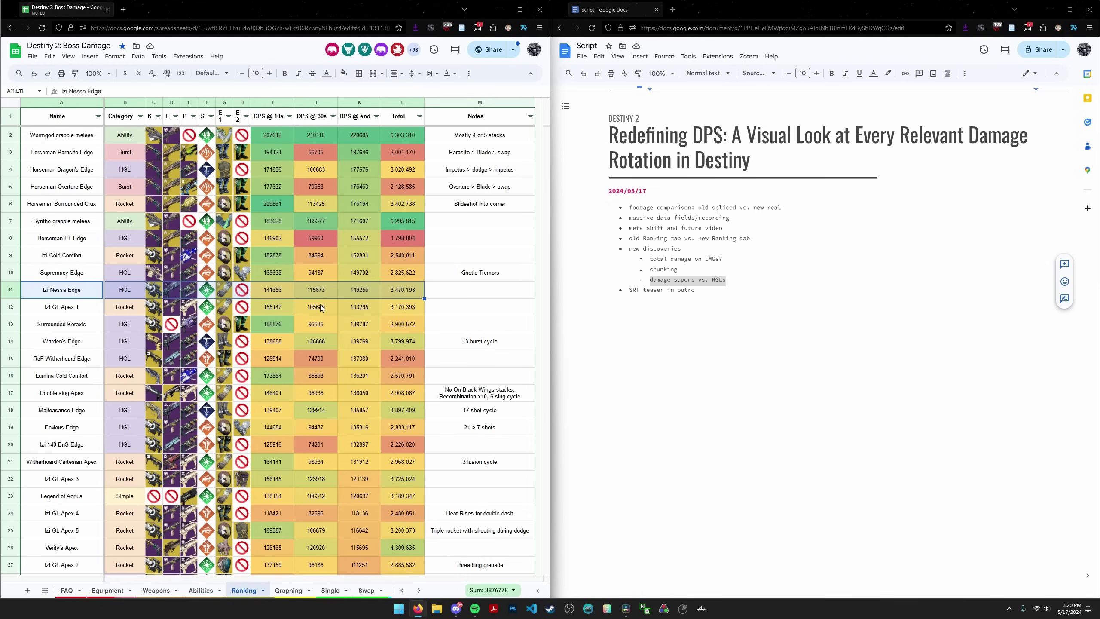
click(64, 291)
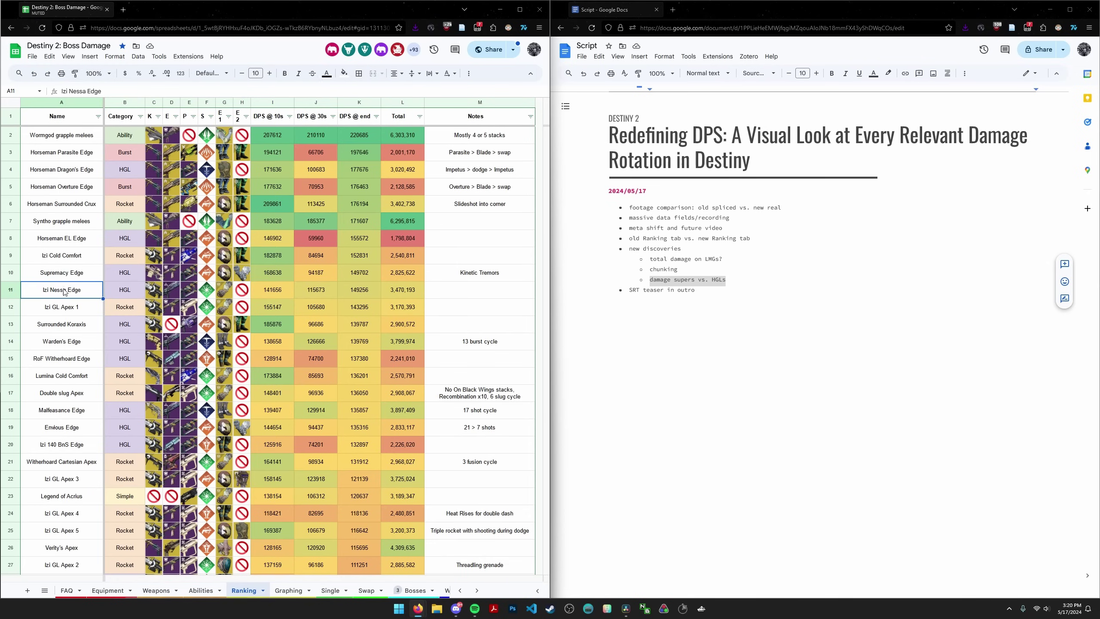
drag(65, 292, 396, 288)
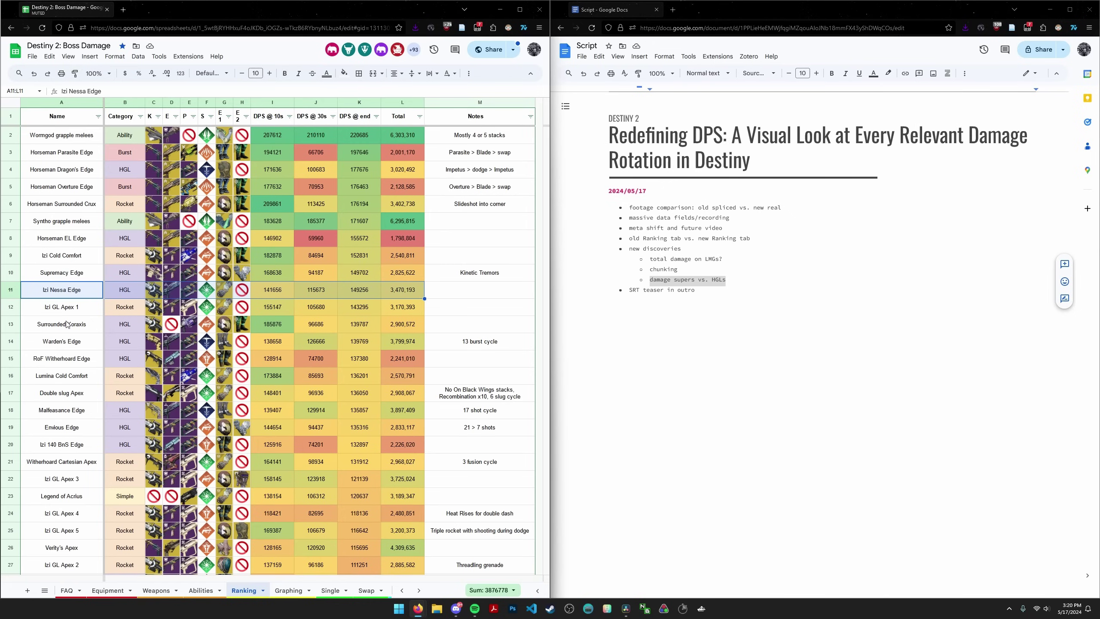
drag(69, 308, 404, 309)
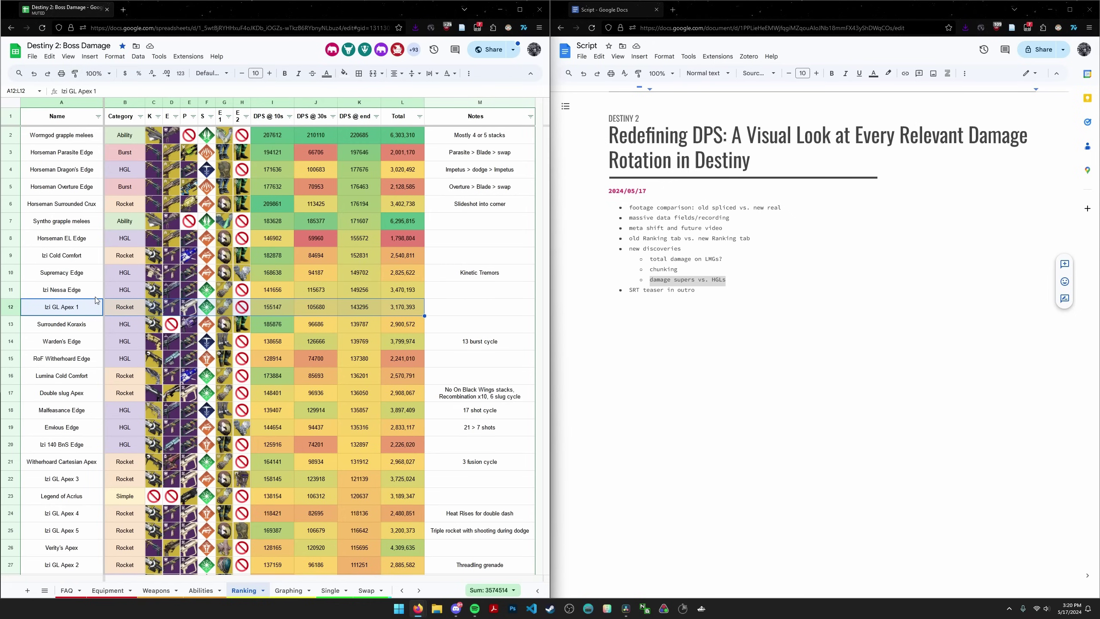
click(129, 252)
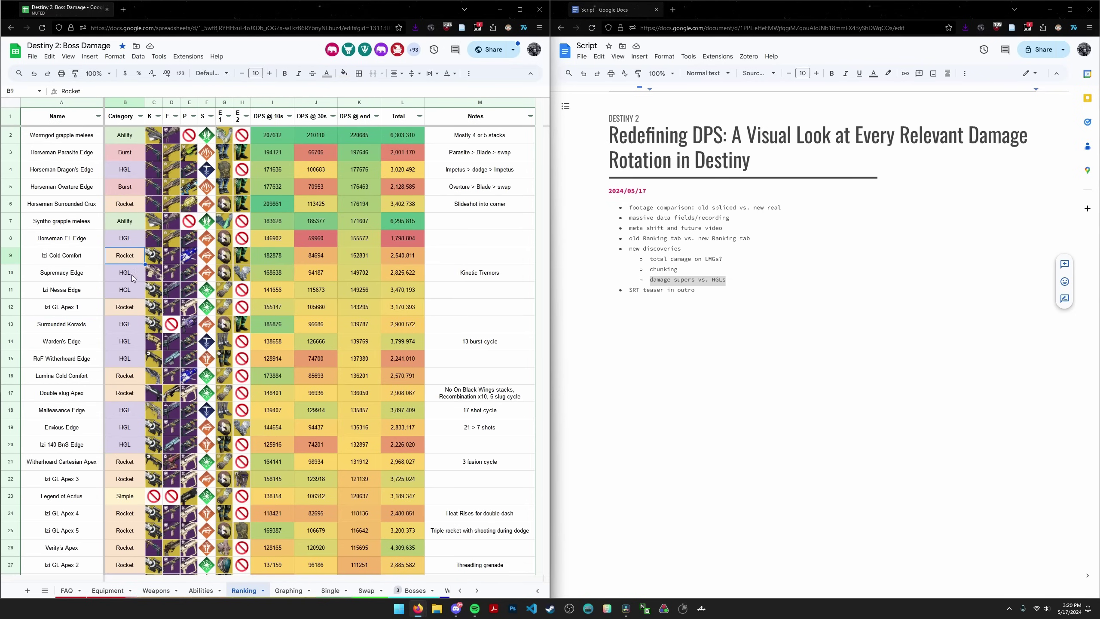
drag(124, 375, 125, 393)
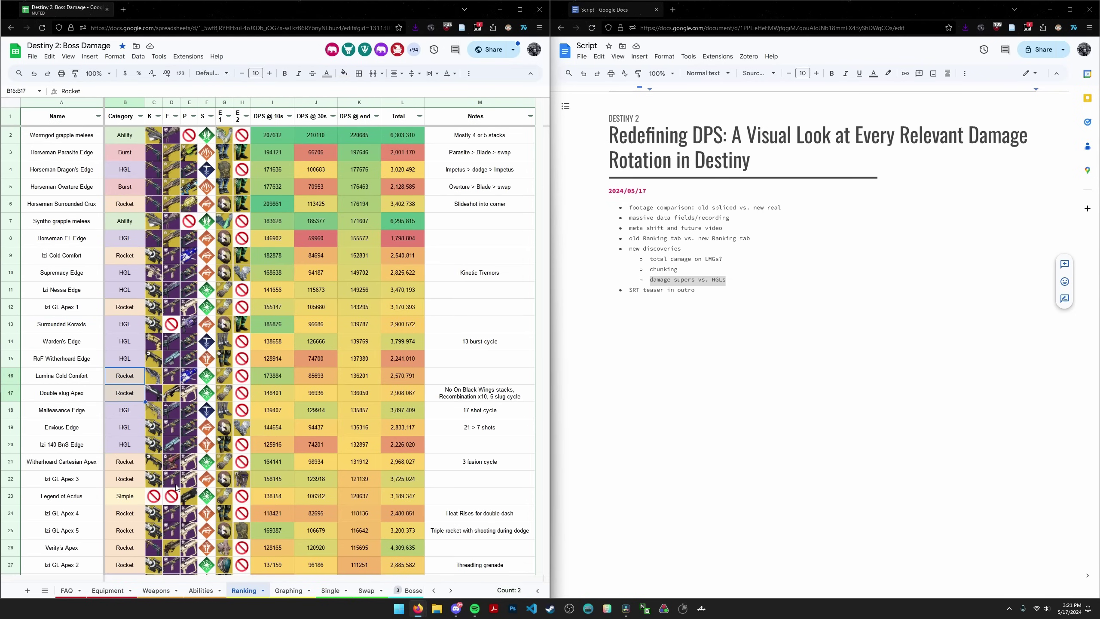
drag(140, 432, 403, 462)
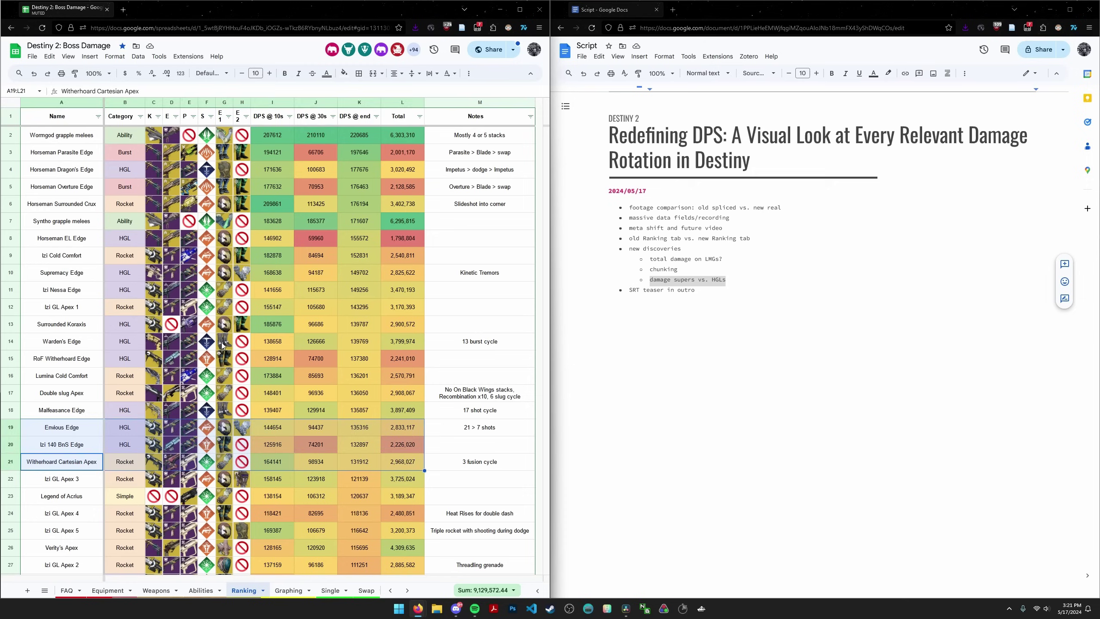
click(223, 341)
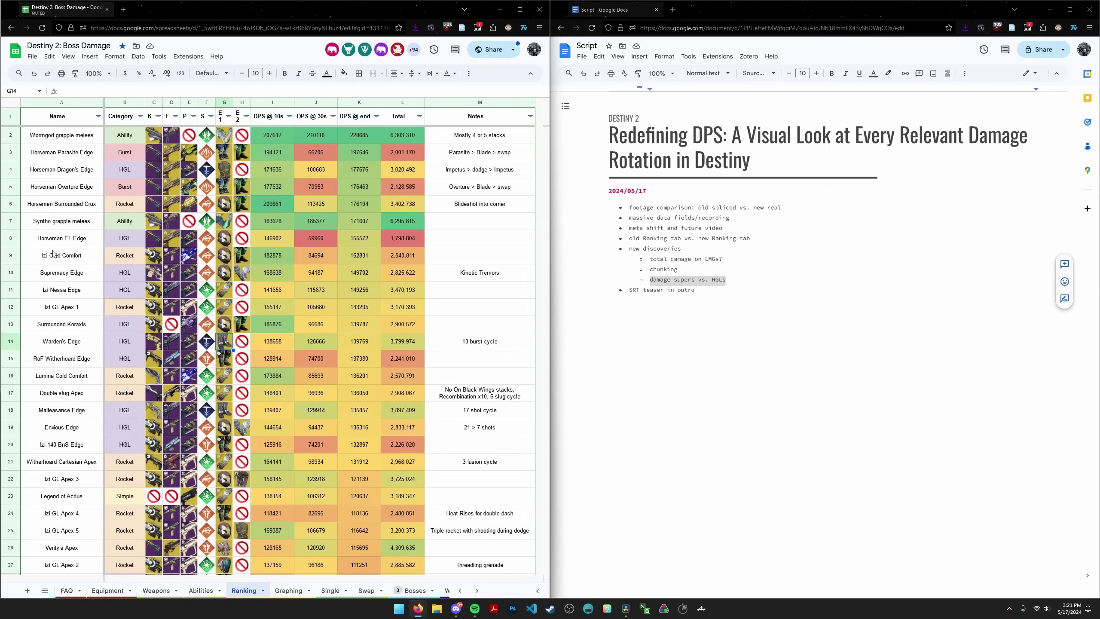
drag(394, 170, 332, 170)
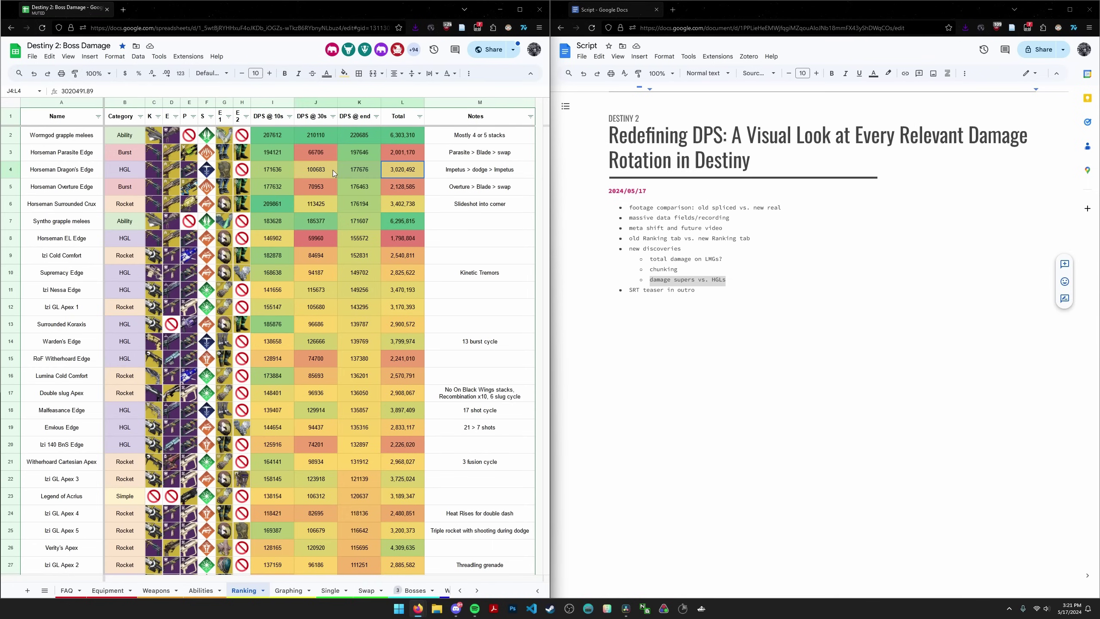
click(356, 172)
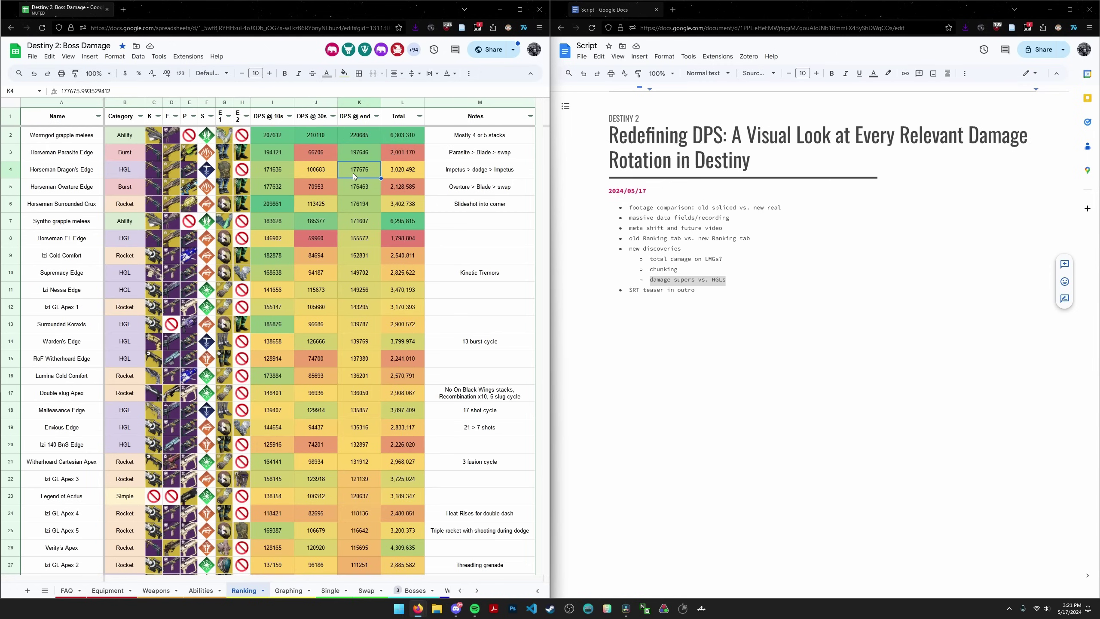
click(396, 168)
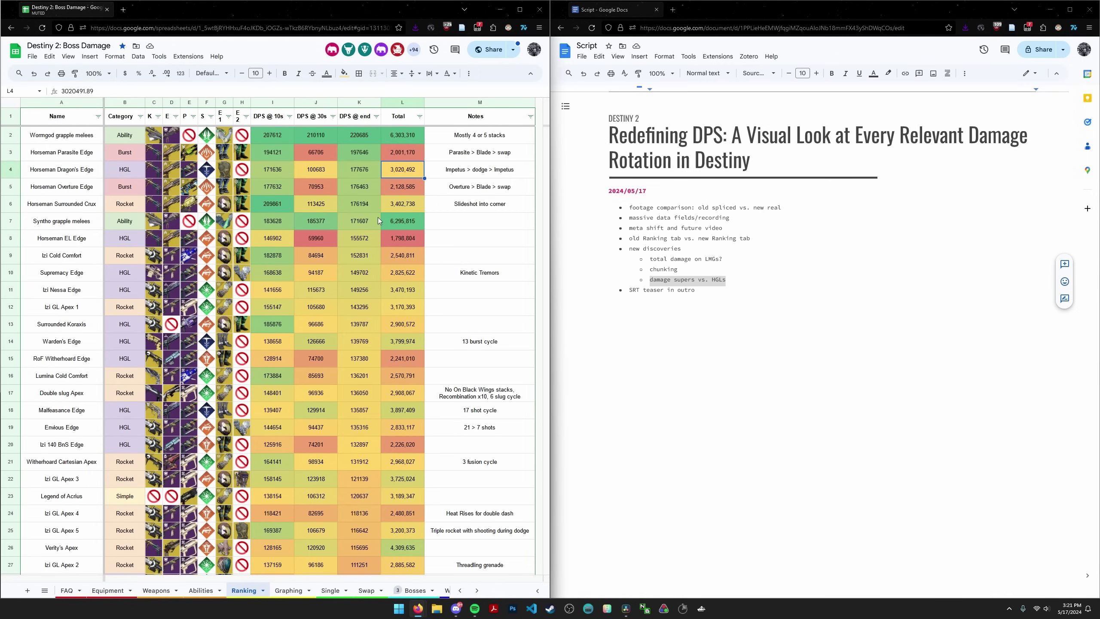
scroll(378, 216, down, 5)
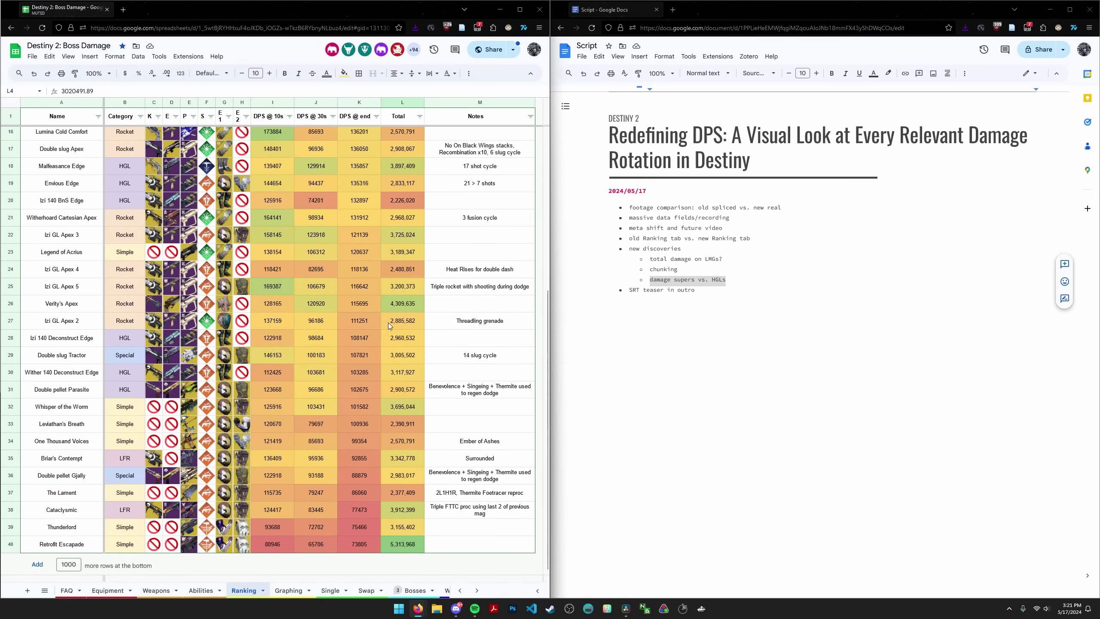
scroll(389, 323, up, 5)
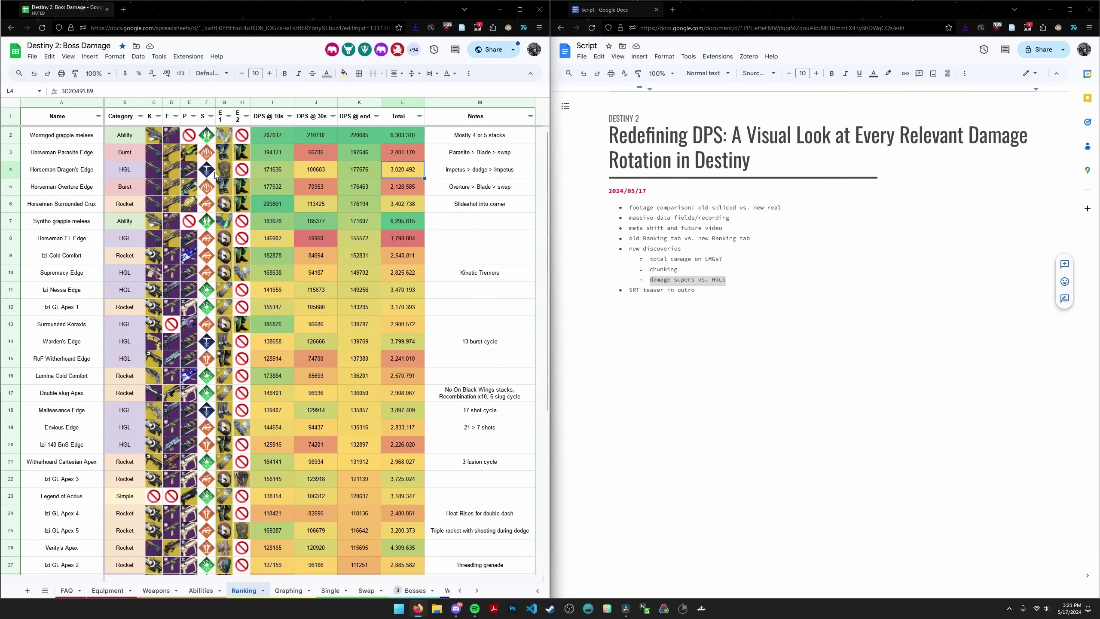
click(184, 173)
click(207, 170)
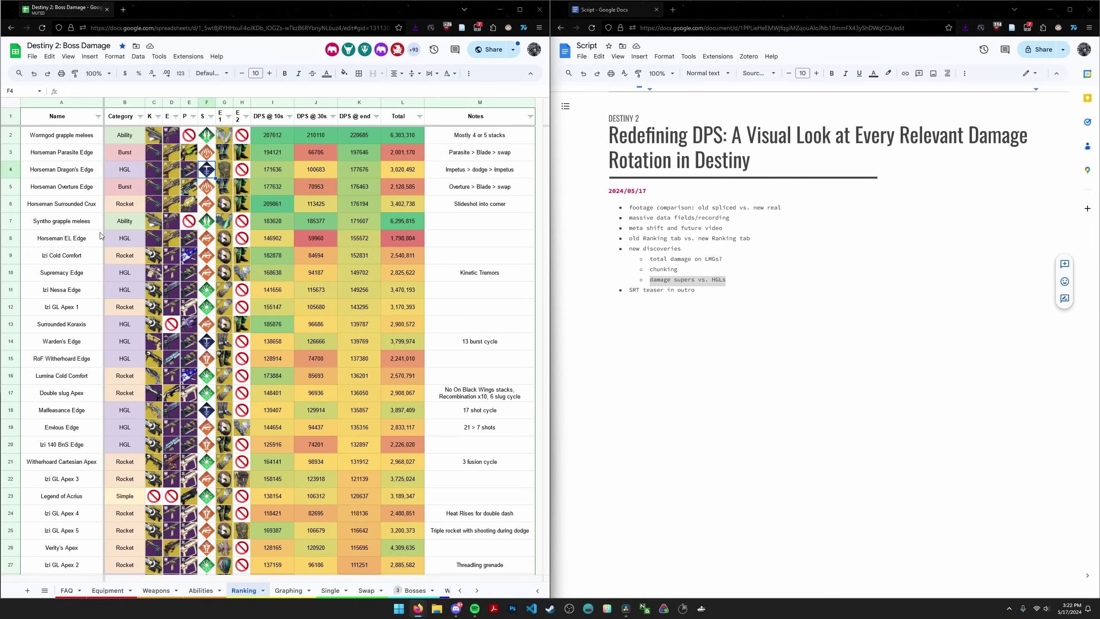
drag(87, 291, 395, 291)
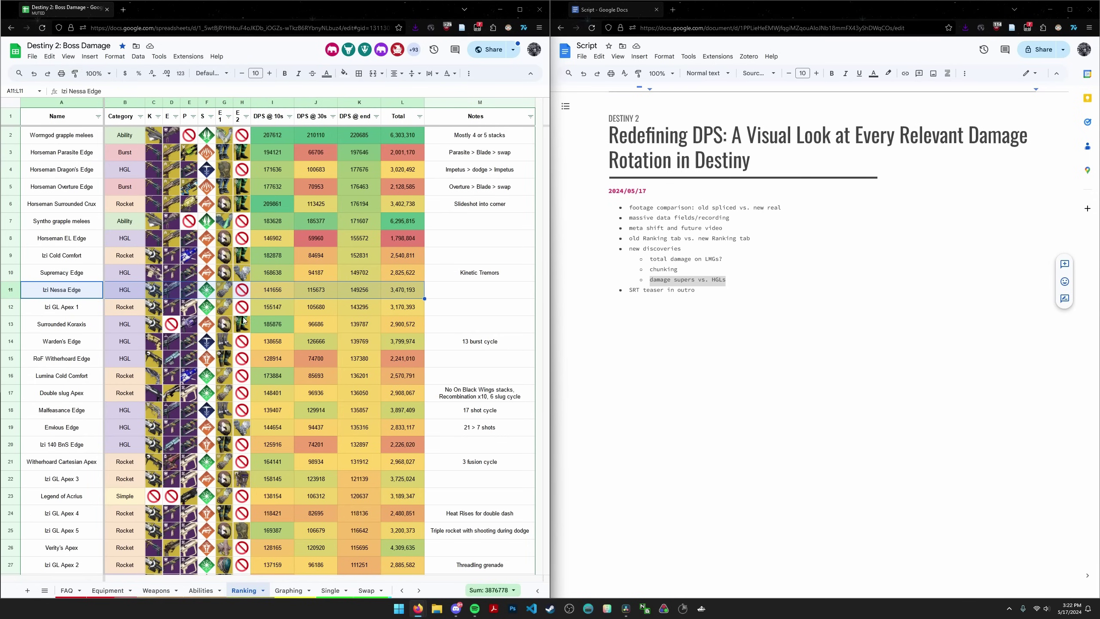
scroll(181, 355, down, 3)
scroll(181, 358, down, 3)
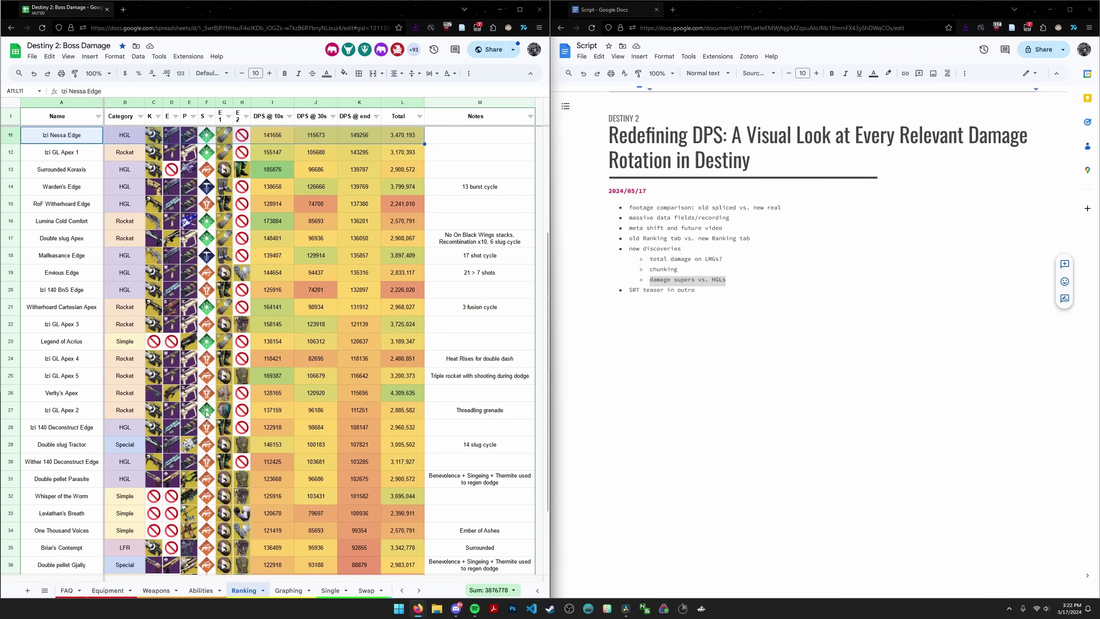
drag(412, 474, 69, 478)
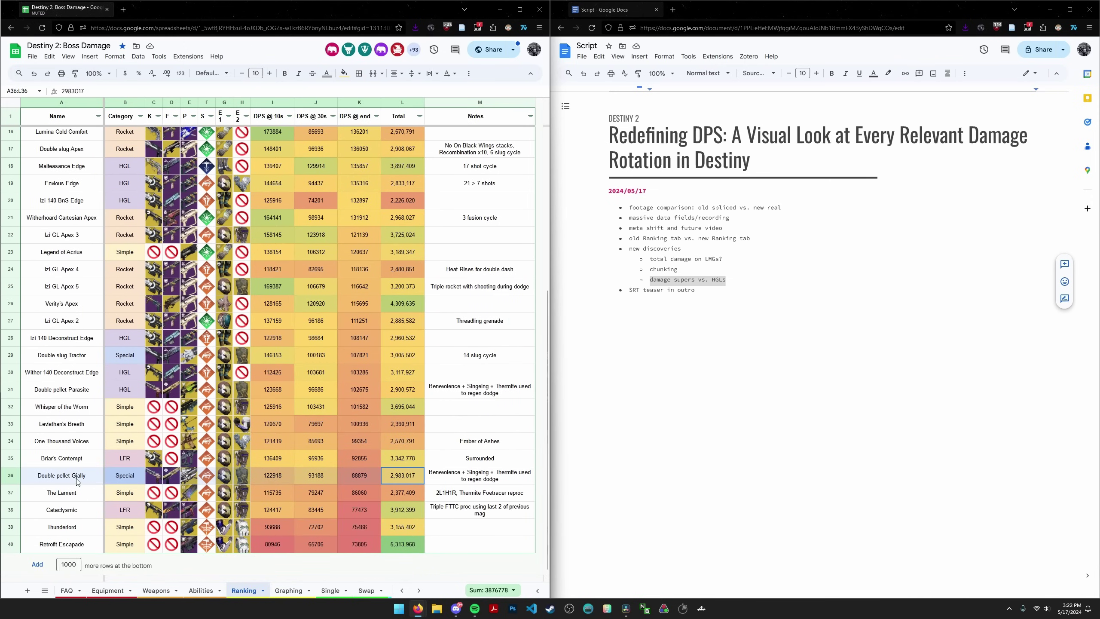
scroll(69, 480, up, 5)
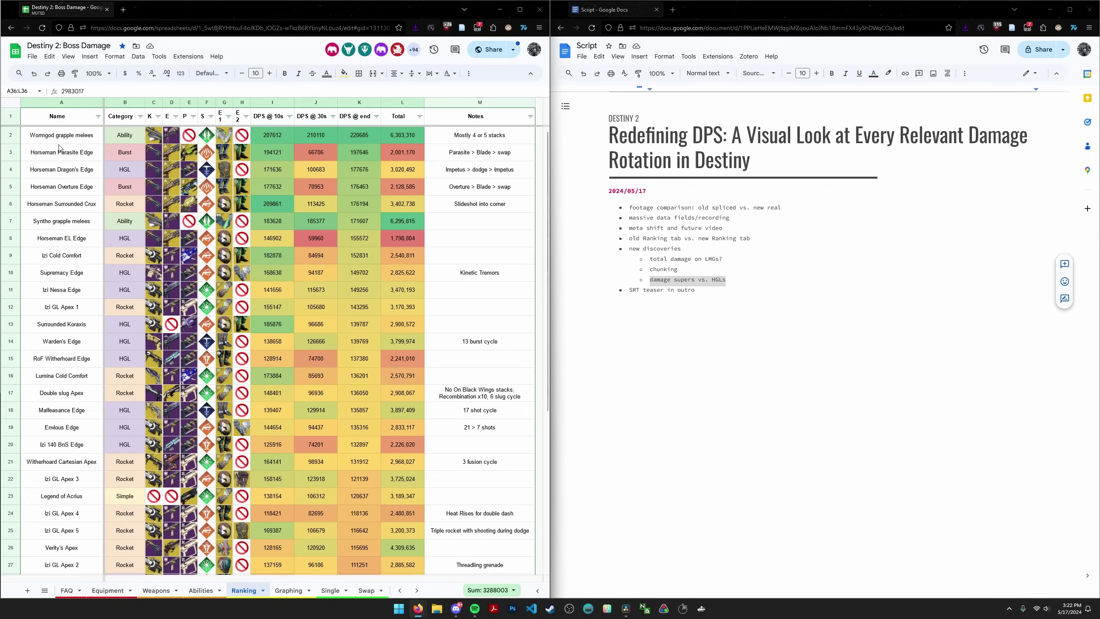
drag(62, 135, 359, 135)
drag(65, 223, 335, 217)
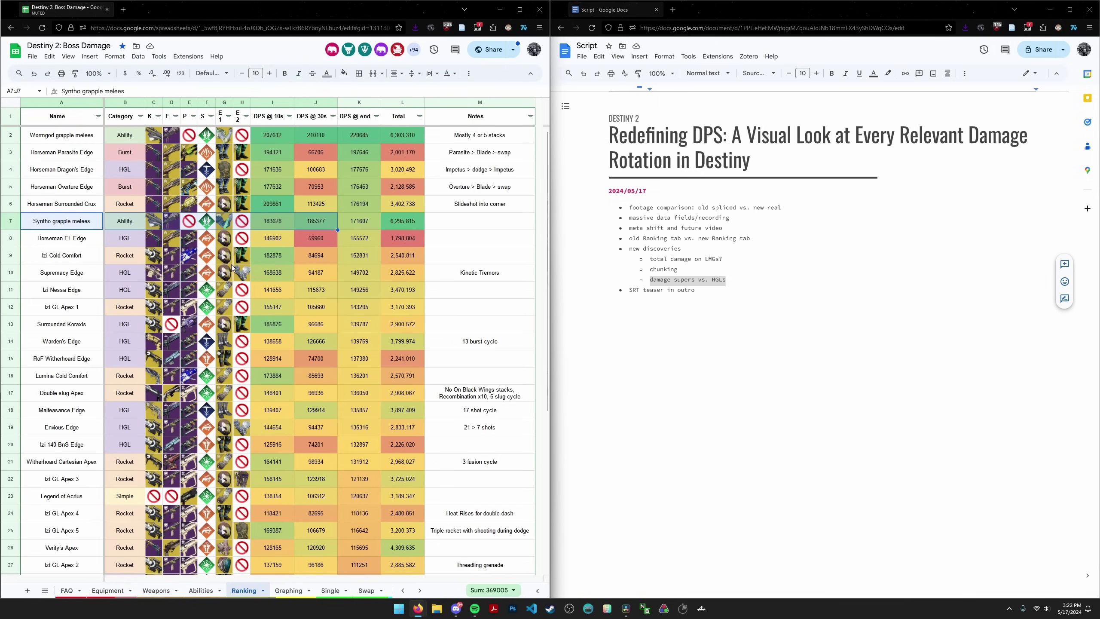
scroll(233, 267, down, 1)
drag(81, 164, 359, 168)
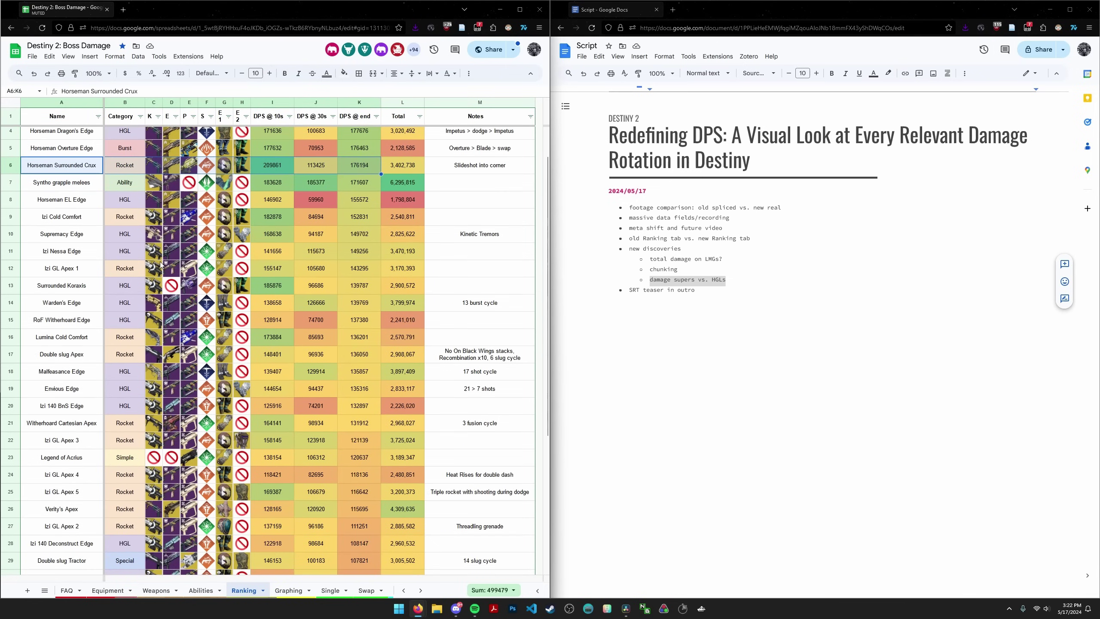
drag(68, 220, 313, 220)
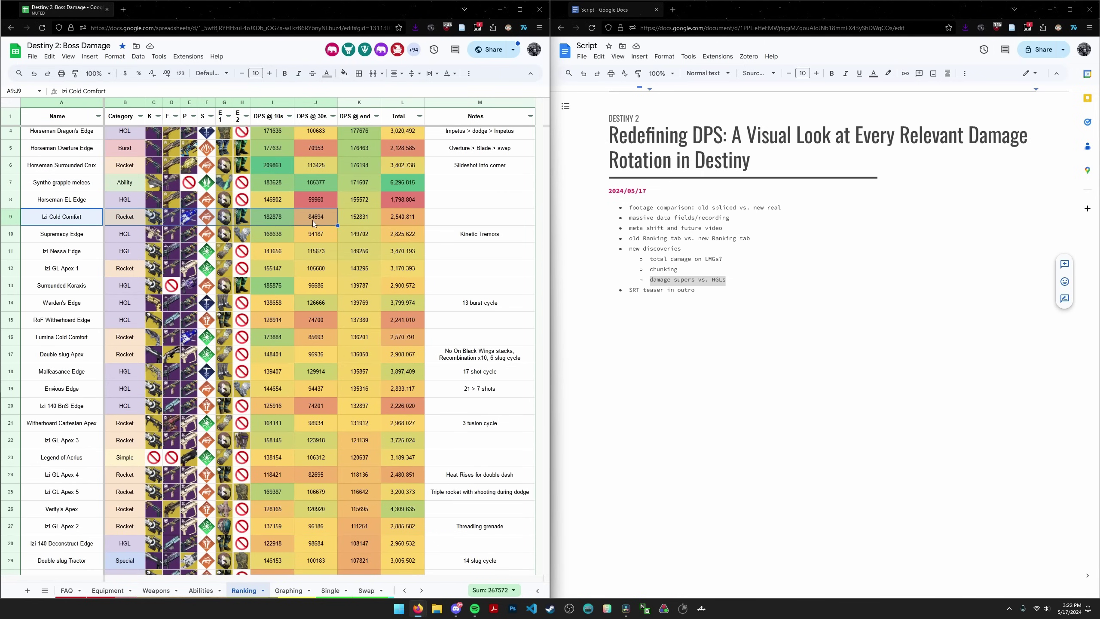
click(240, 257)
scroll(240, 257, down, 1)
drag(85, 214, 296, 225)
scroll(234, 258, down, 1)
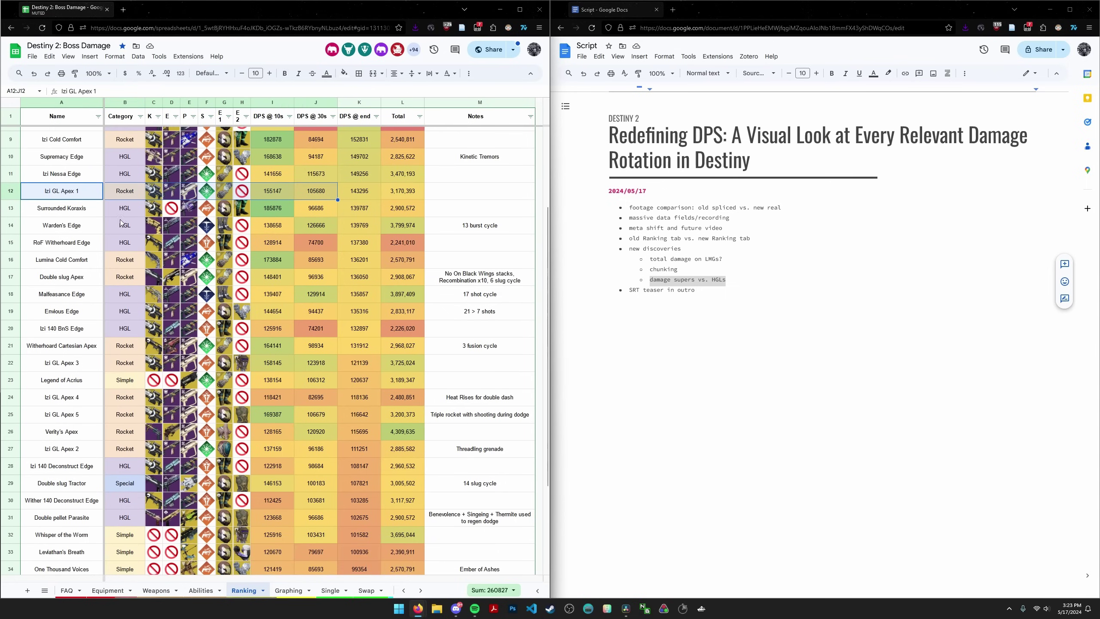
drag(78, 207, 285, 210)
scroll(87, 195, down, 1)
click(87, 189)
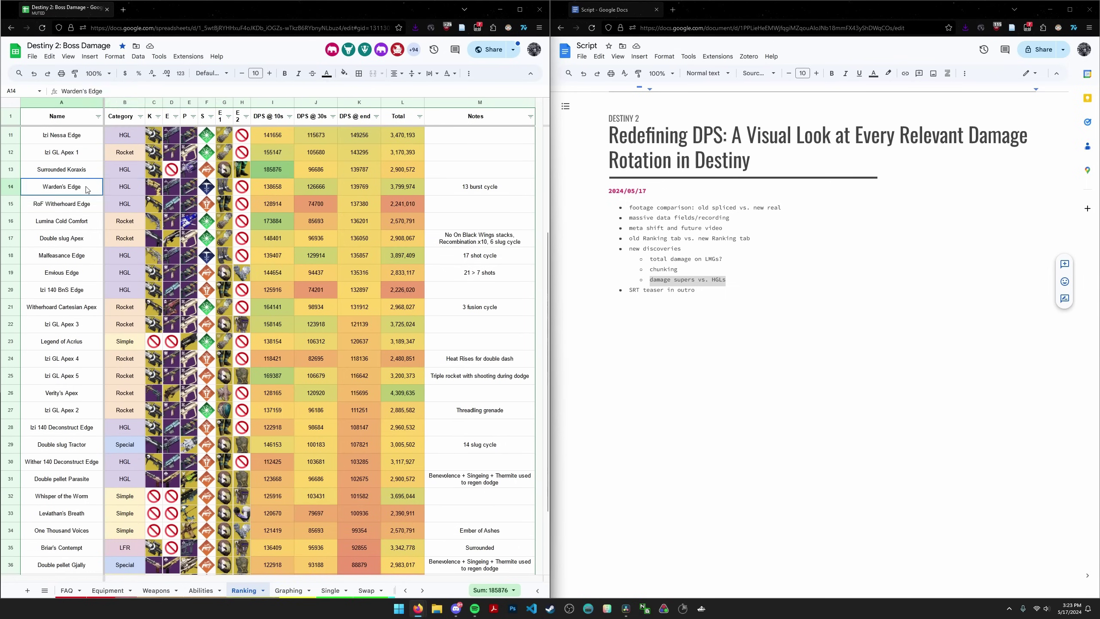
drag(87, 189, 302, 190)
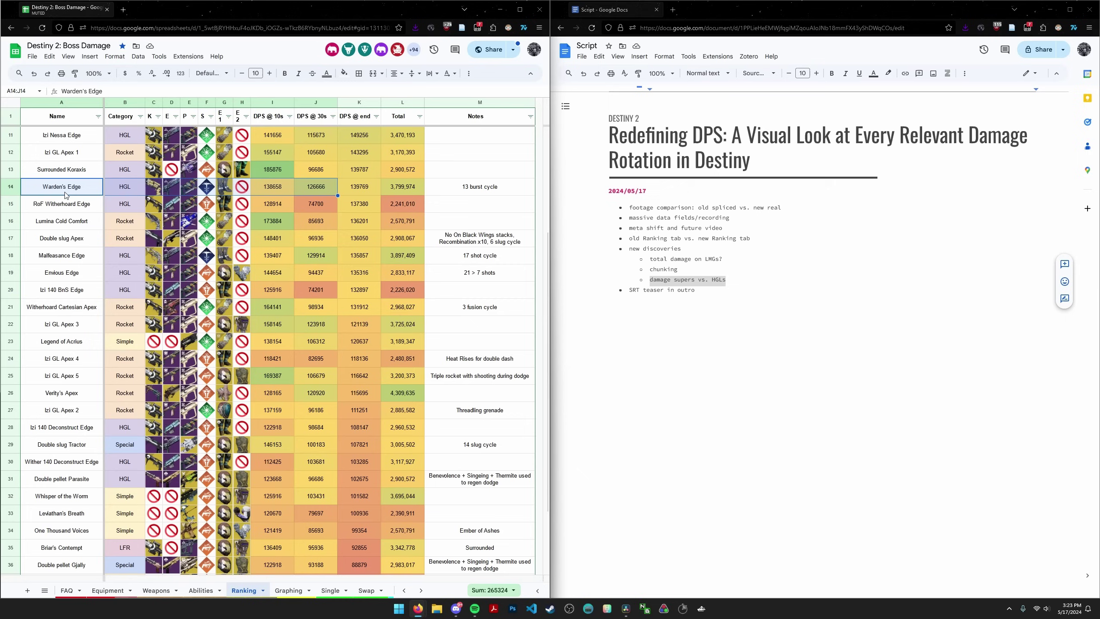
drag(56, 242, 277, 242)
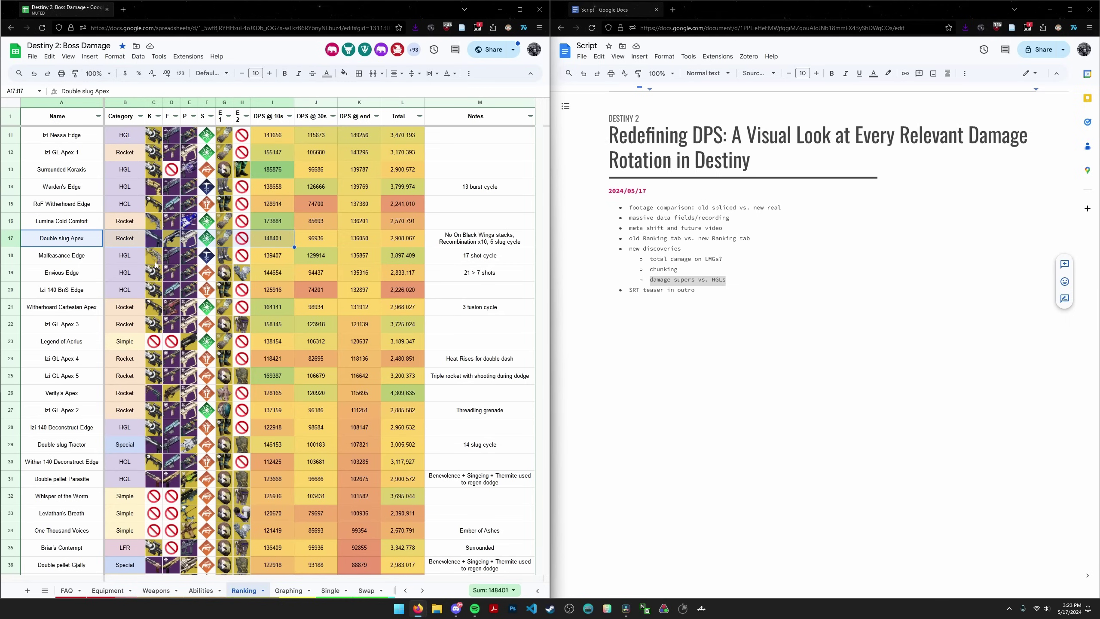
drag(60, 273, 295, 279)
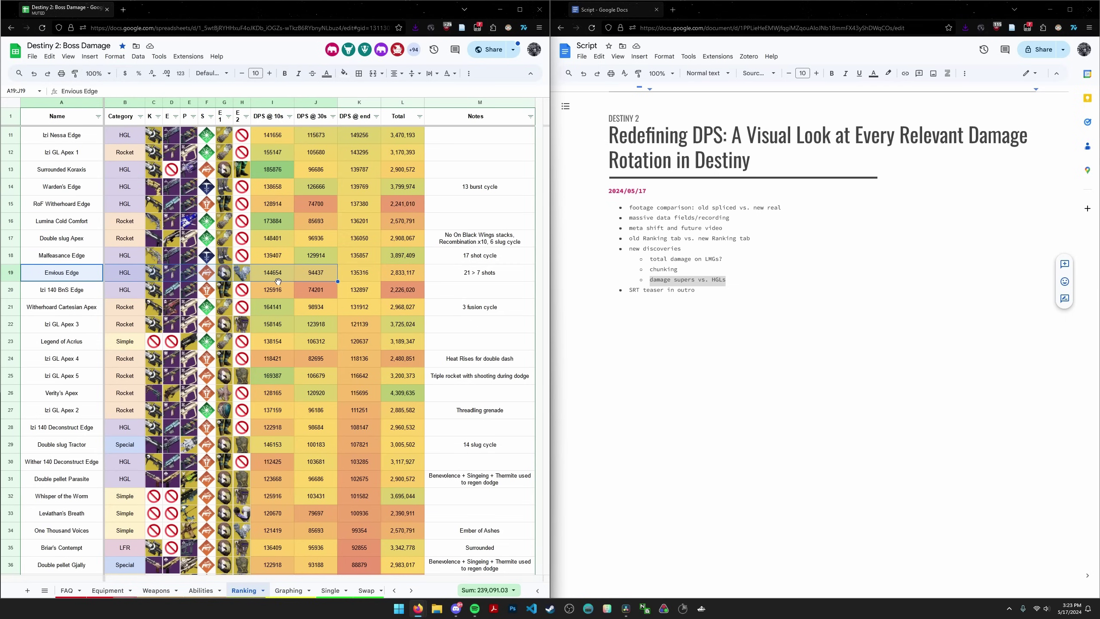
scroll(278, 287, down, 1)
scroll(258, 294, down, 1)
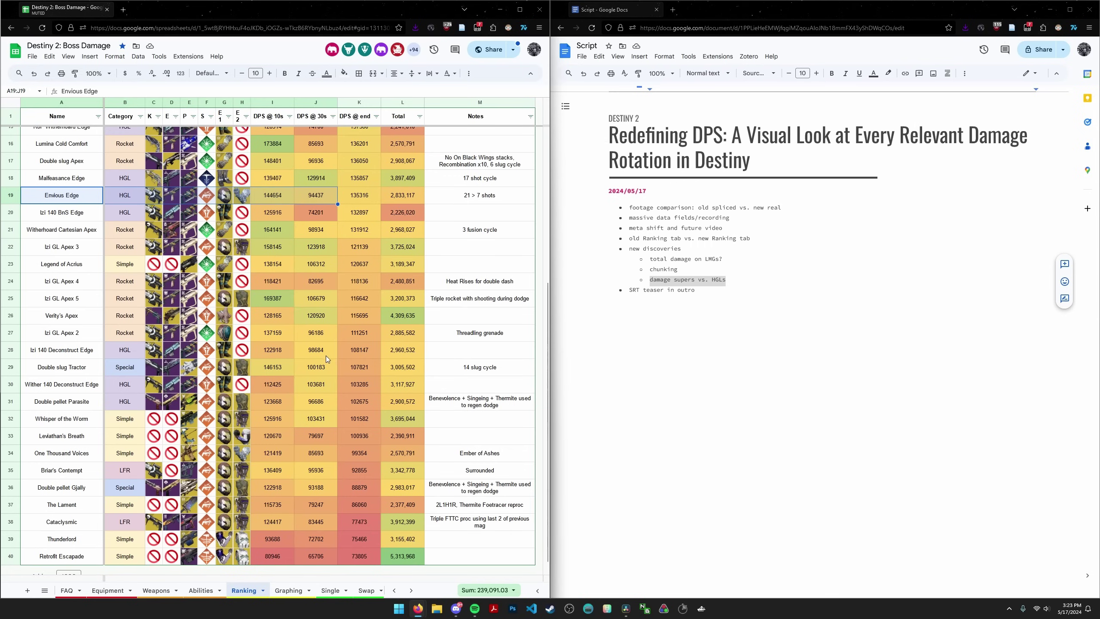
scroll(275, 401, up, 4)
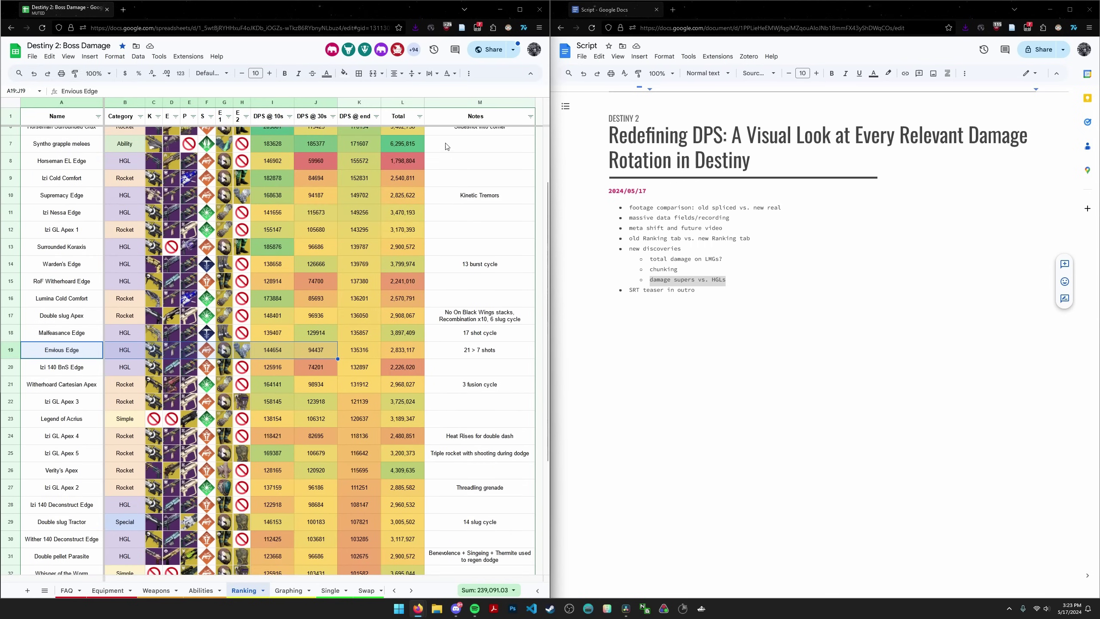
drag(446, 159, 438, 470)
scroll(407, 418, up, 2)
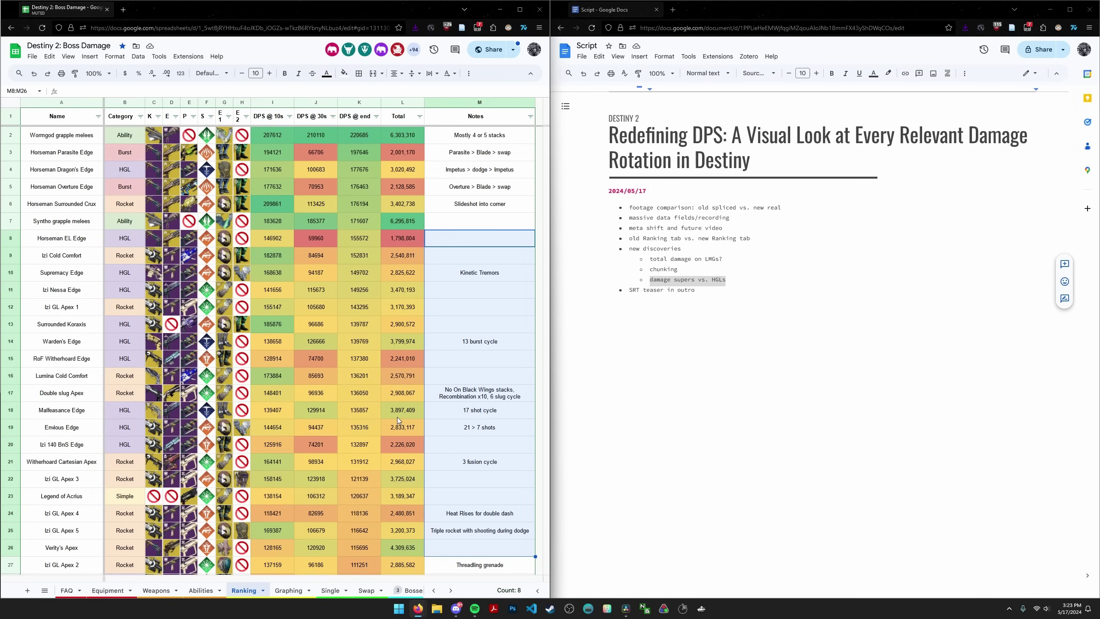
click(626, 297)
drag(627, 297, 616, 295)
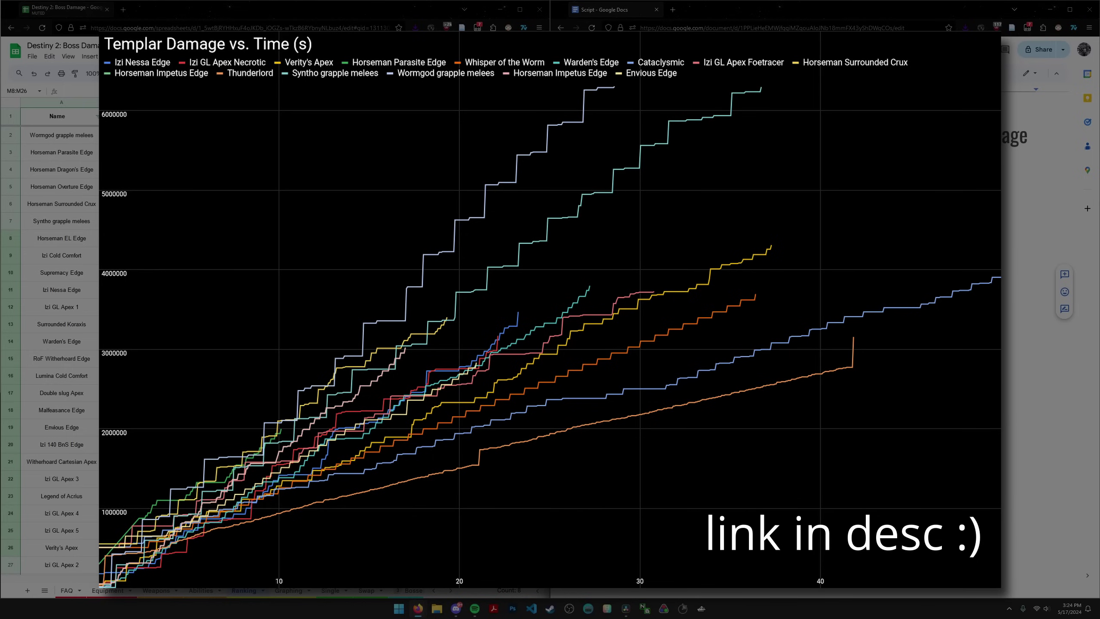
click(390, 324)
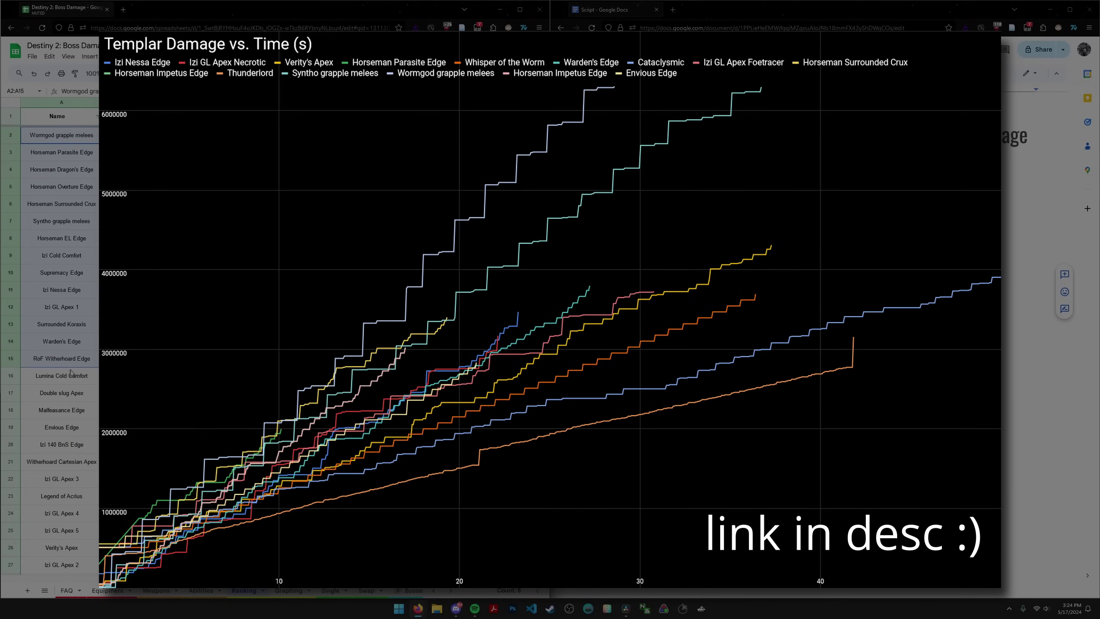